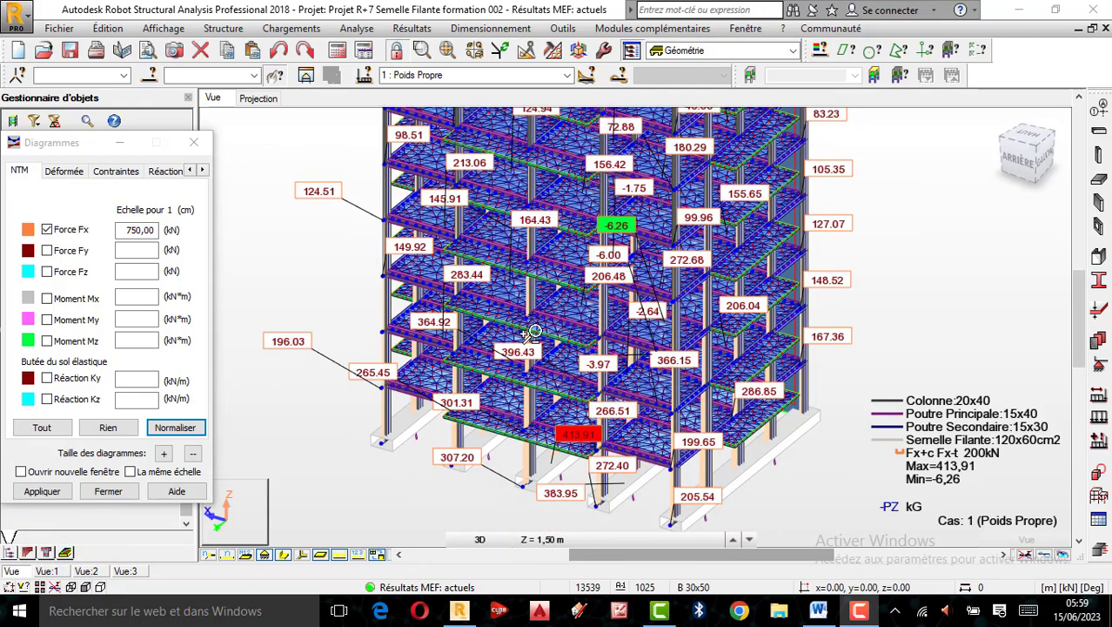
scroll(536, 334, "down", 2)
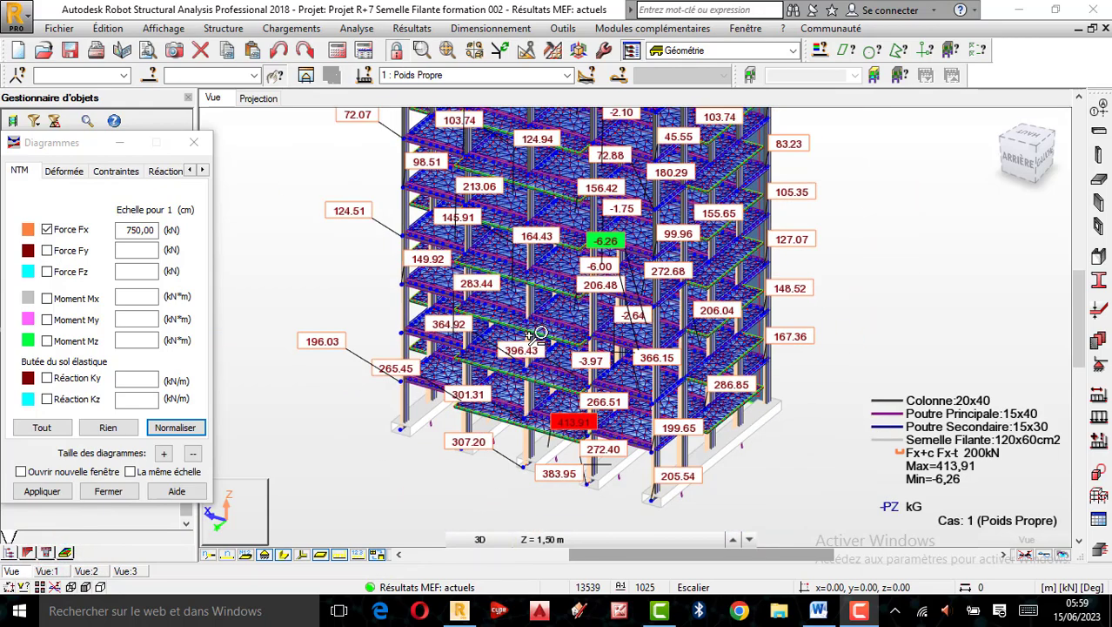
scroll(577, 323, "up", 3)
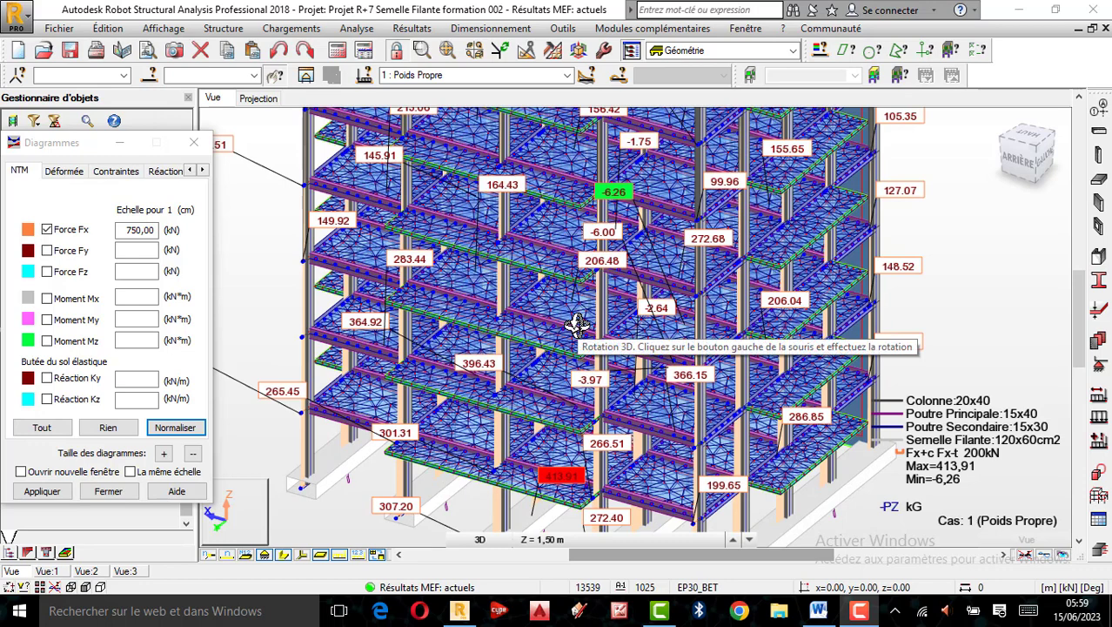
scroll(576, 327, "down", 2)
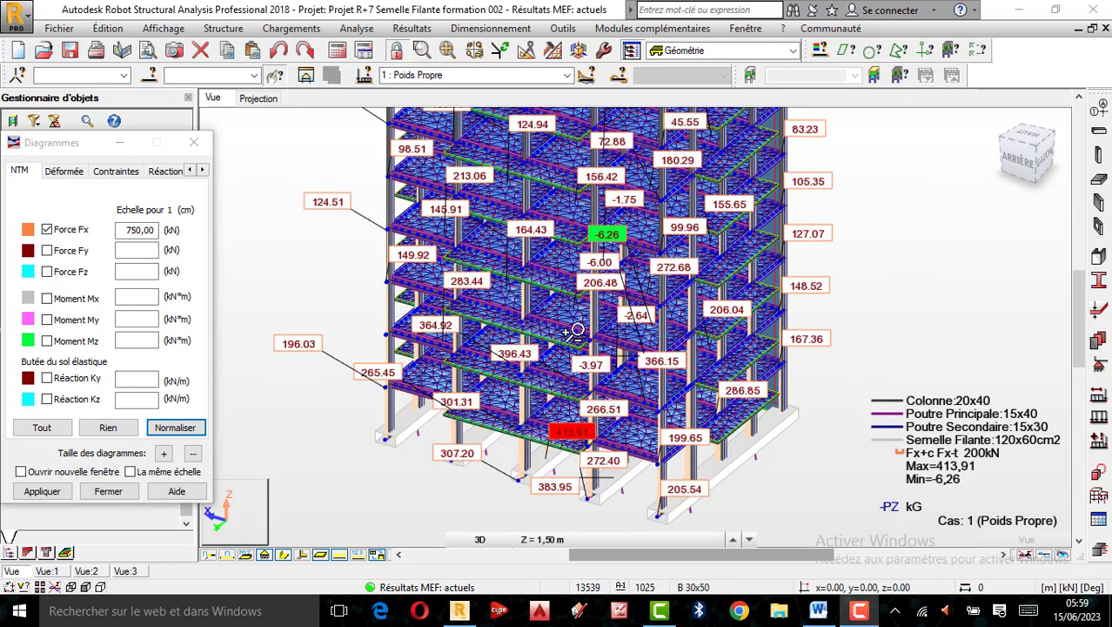
scroll(600, 315, "up", 1)
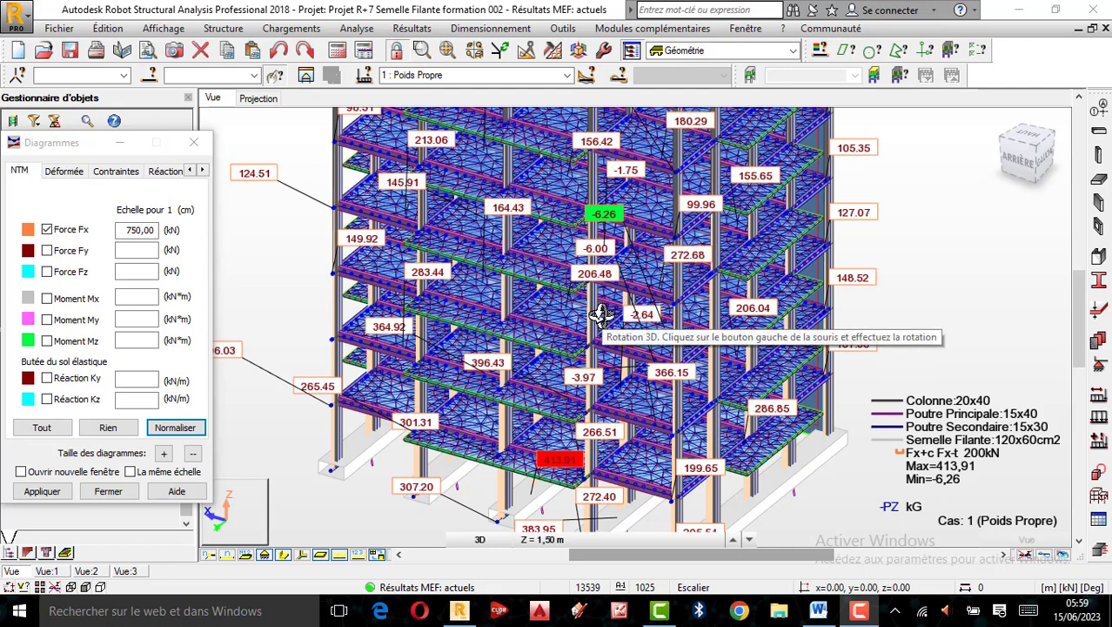
scroll(590, 357, "down", 2)
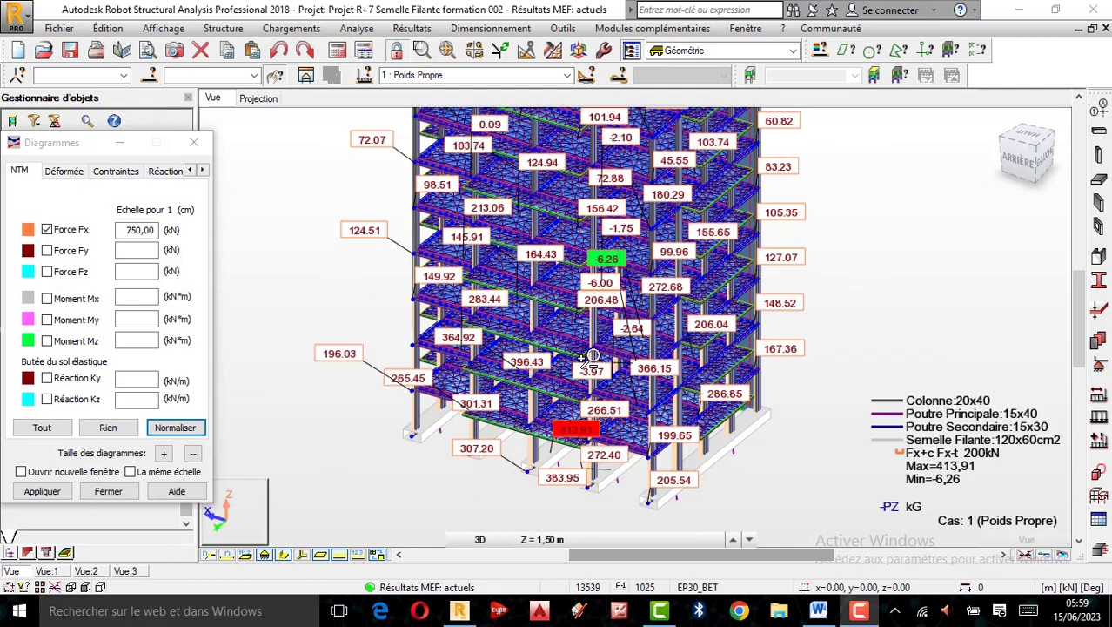
scroll(562, 315, "up", 2)
scroll(562, 315, "up", 1)
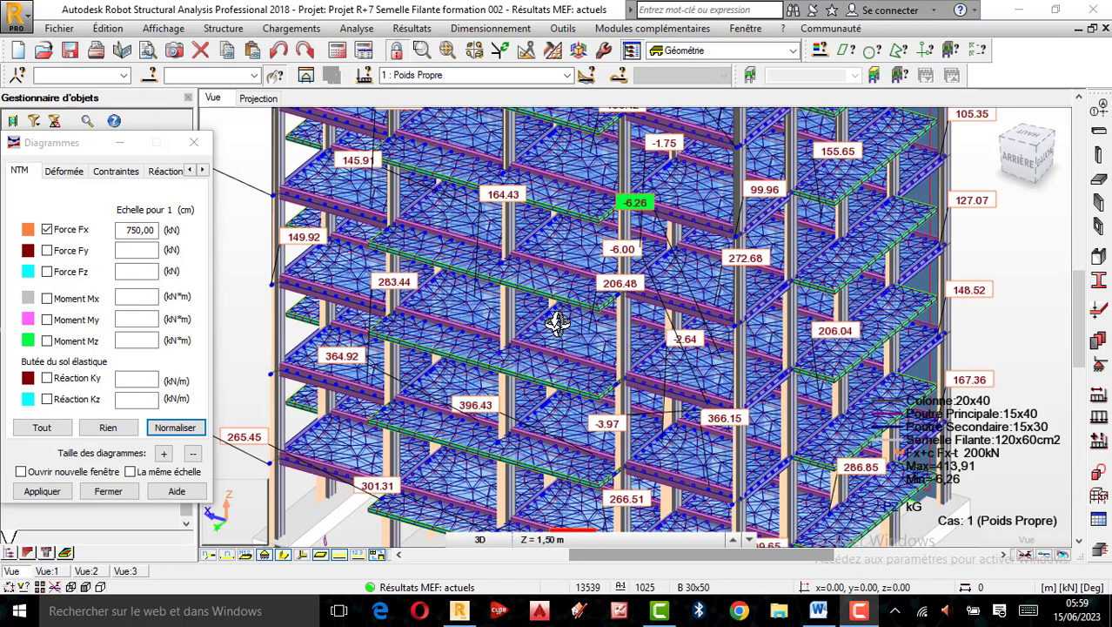
scroll(556, 317, "down", 2)
scroll(505, 318, "up", 3)
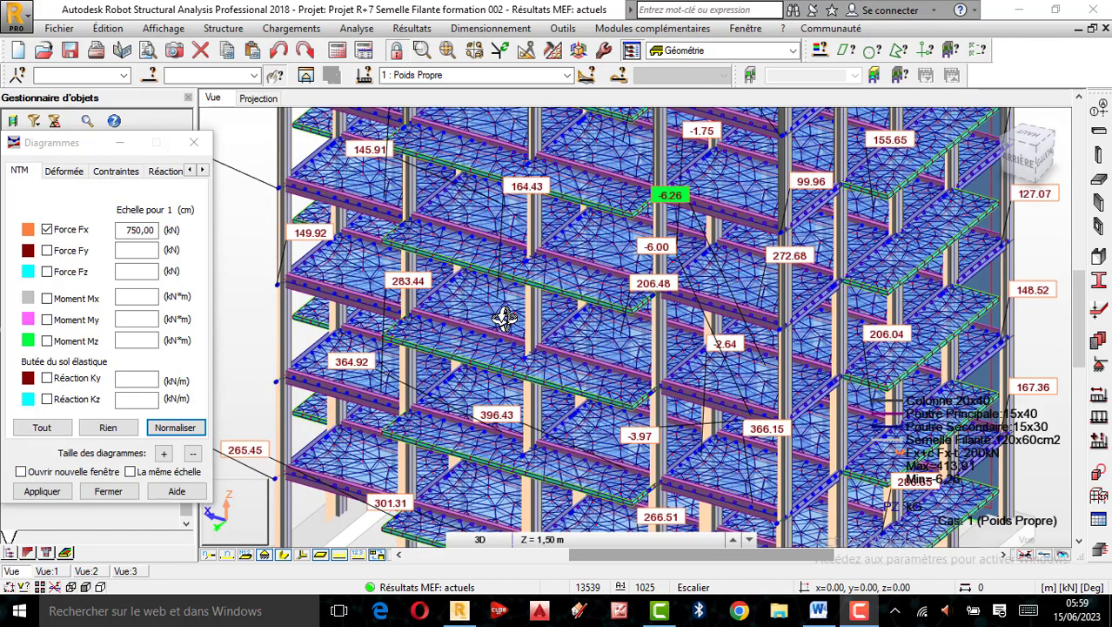
scroll(503, 320, "down", 3)
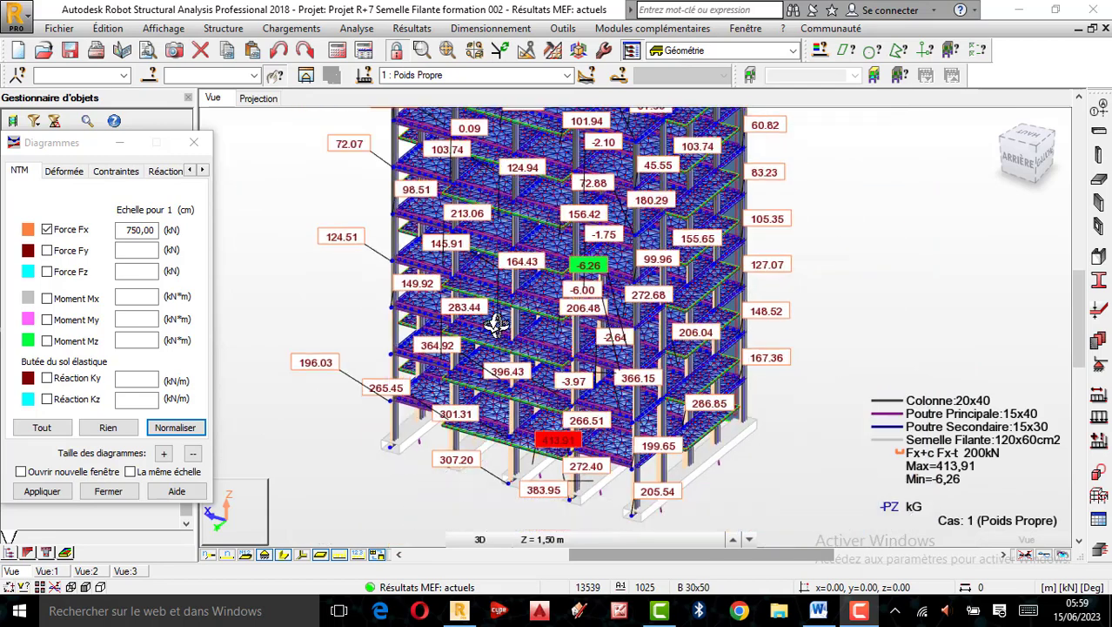
scroll(498, 322, "up", 2)
scroll(539, 313, "up", 1)
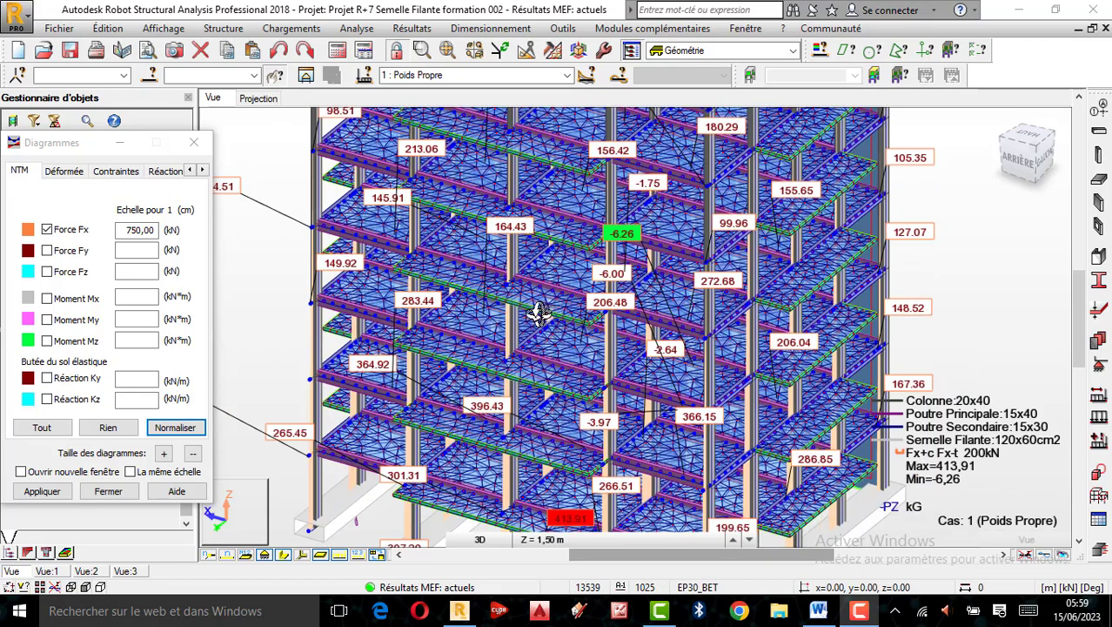
scroll(514, 329, "down", 1)
scroll(544, 314, "up", 1)
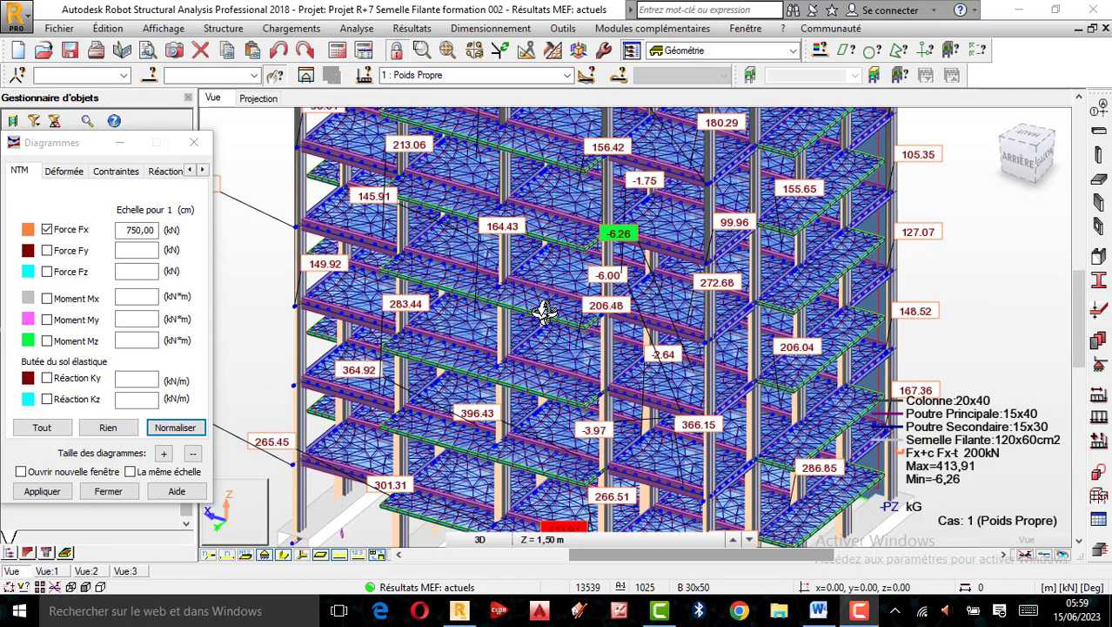
scroll(509, 305, "down", 1)
scroll(518, 288, "up", 1)
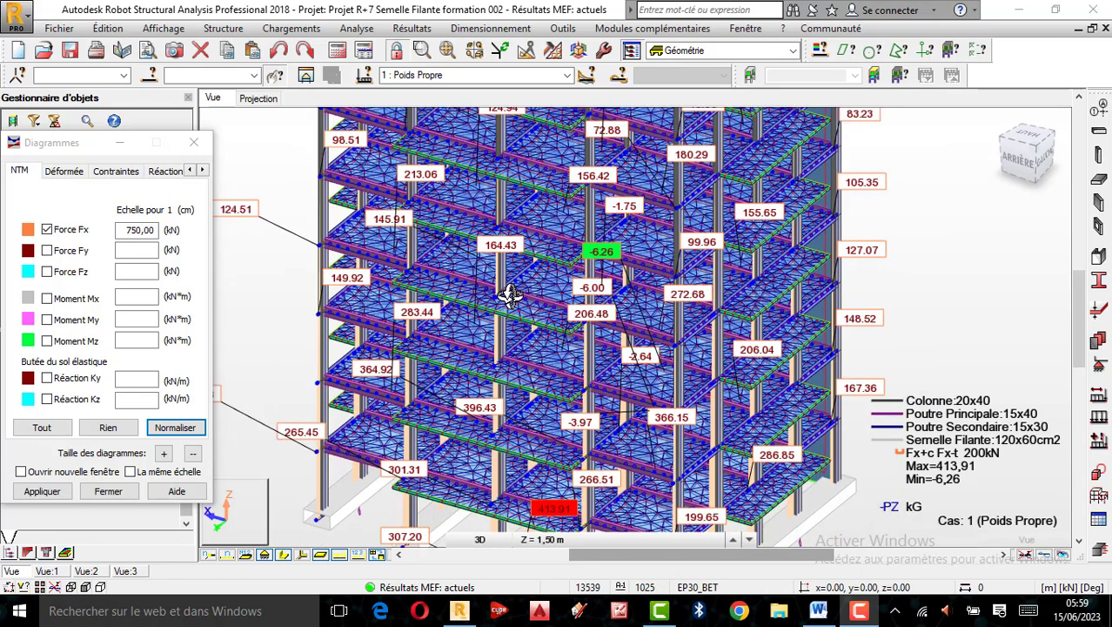
scroll(509, 296, "up", 1)
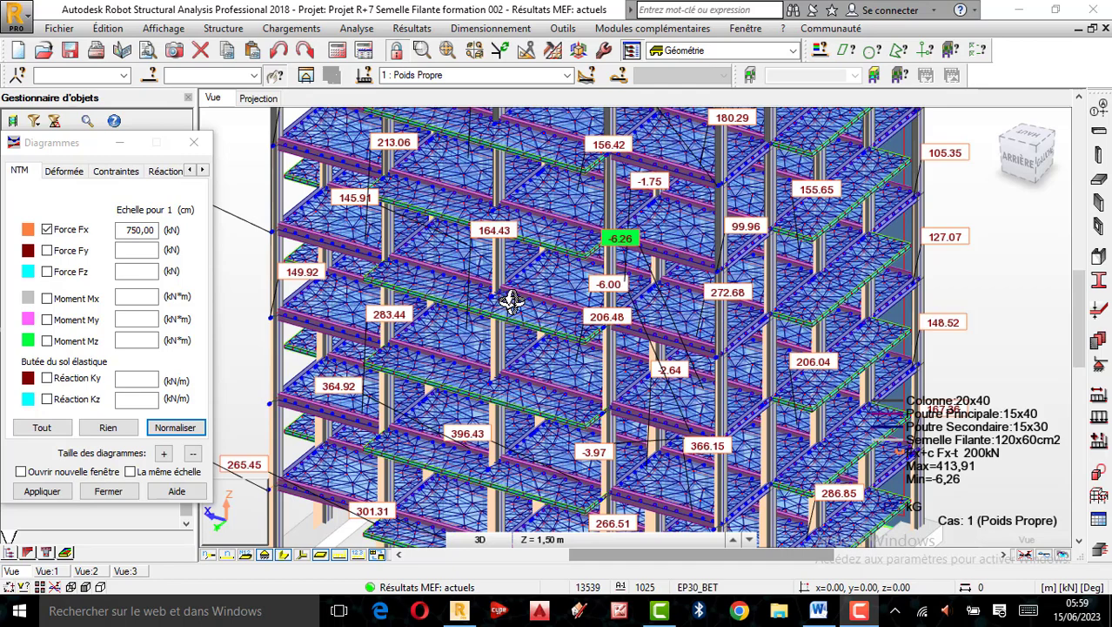
scroll(509, 302, "up", 1)
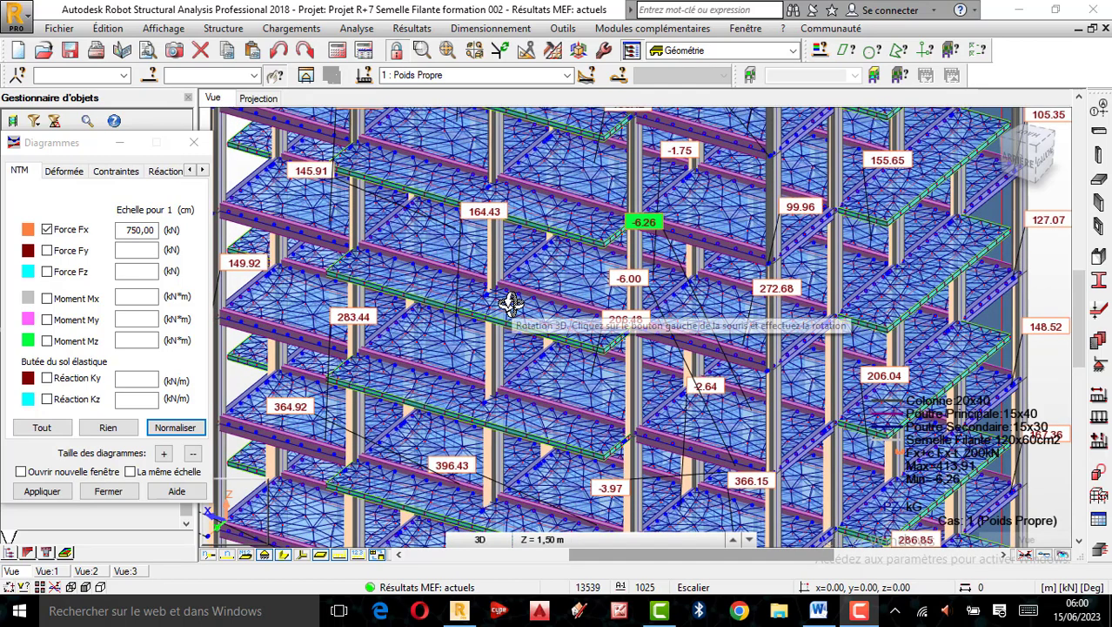
scroll(510, 303, "down", 3)
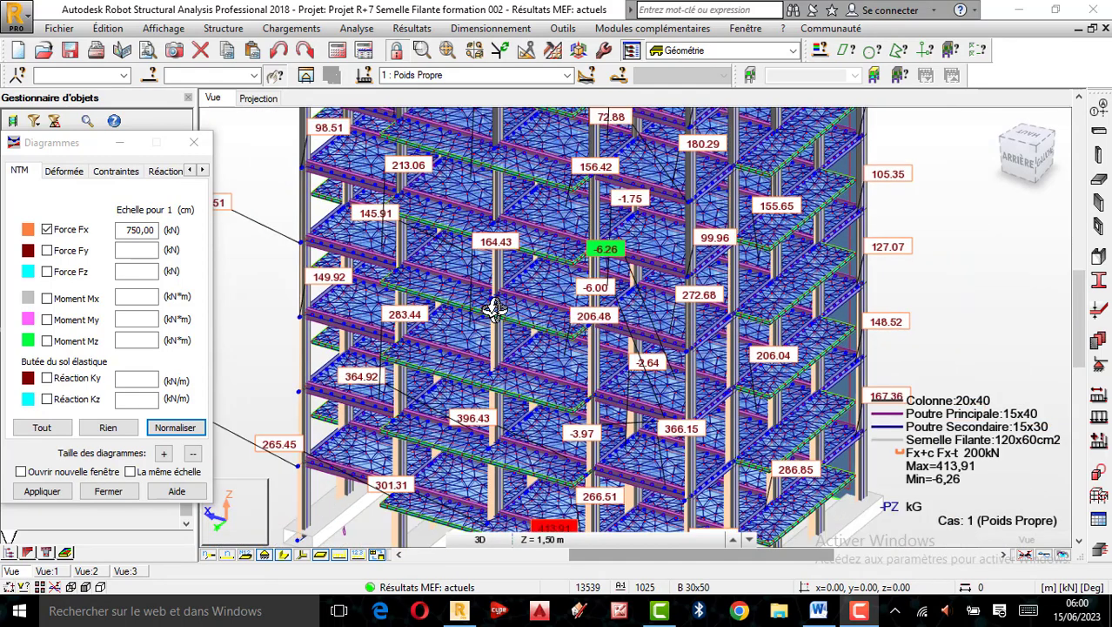
scroll(519, 296, "up", 2)
scroll(520, 296, "down", 1)
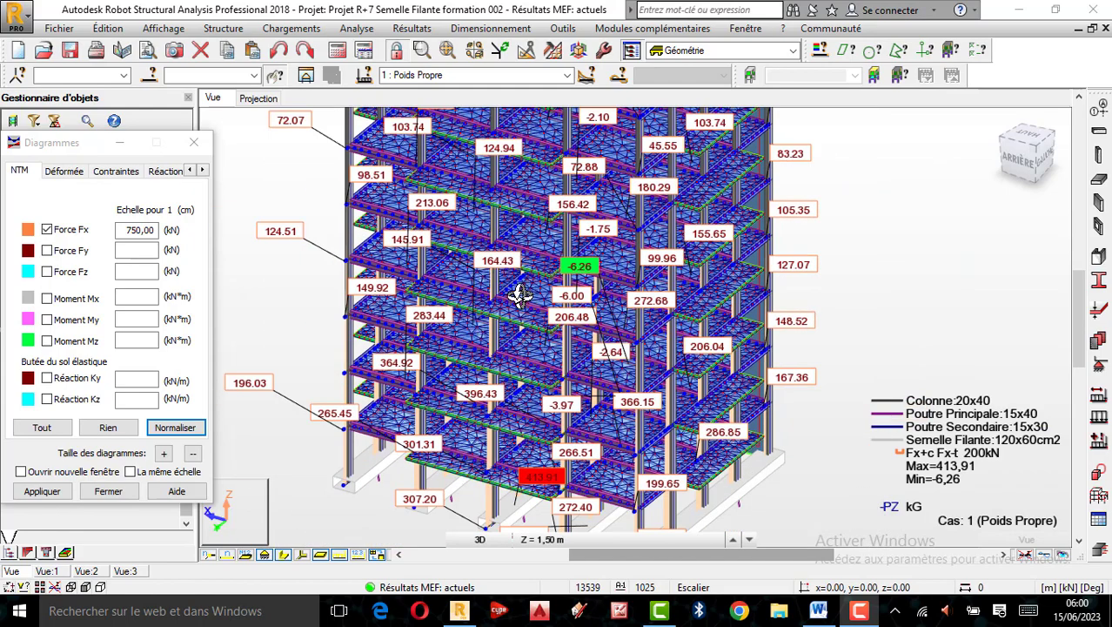
scroll(515, 297, "up", 2)
scroll(511, 299, "down", 2)
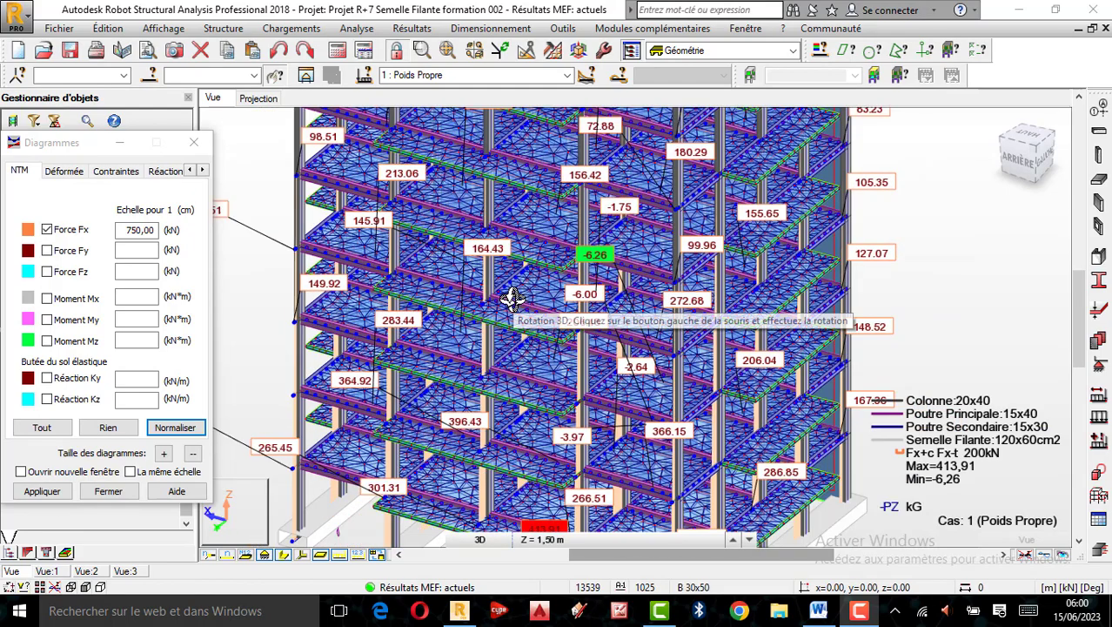
scroll(493, 305, "up", 1)
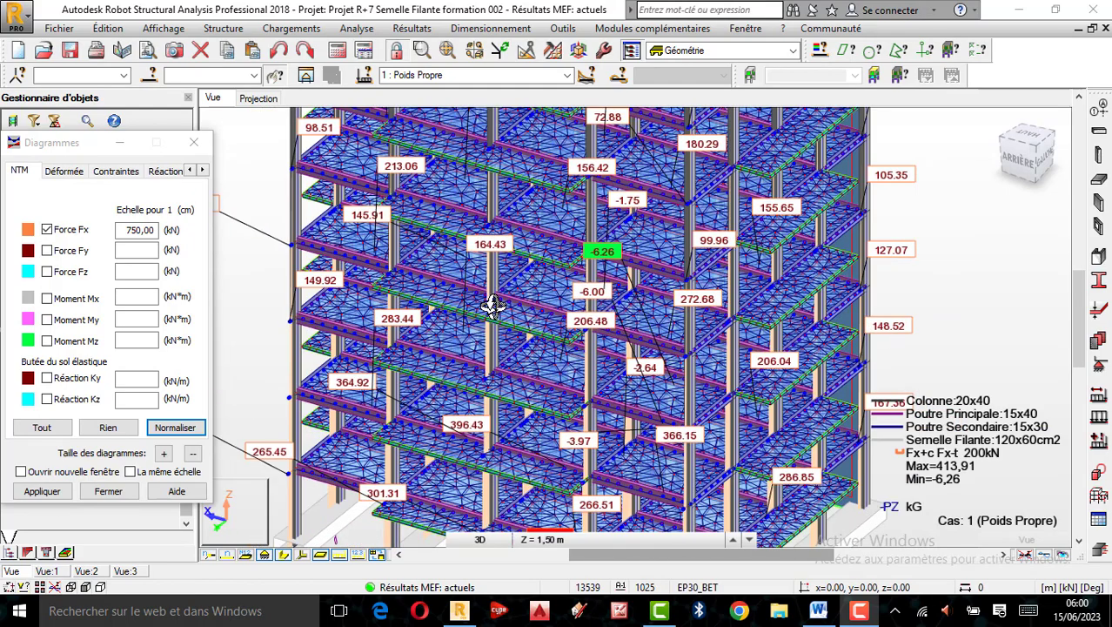
scroll(496, 303, "down", 1)
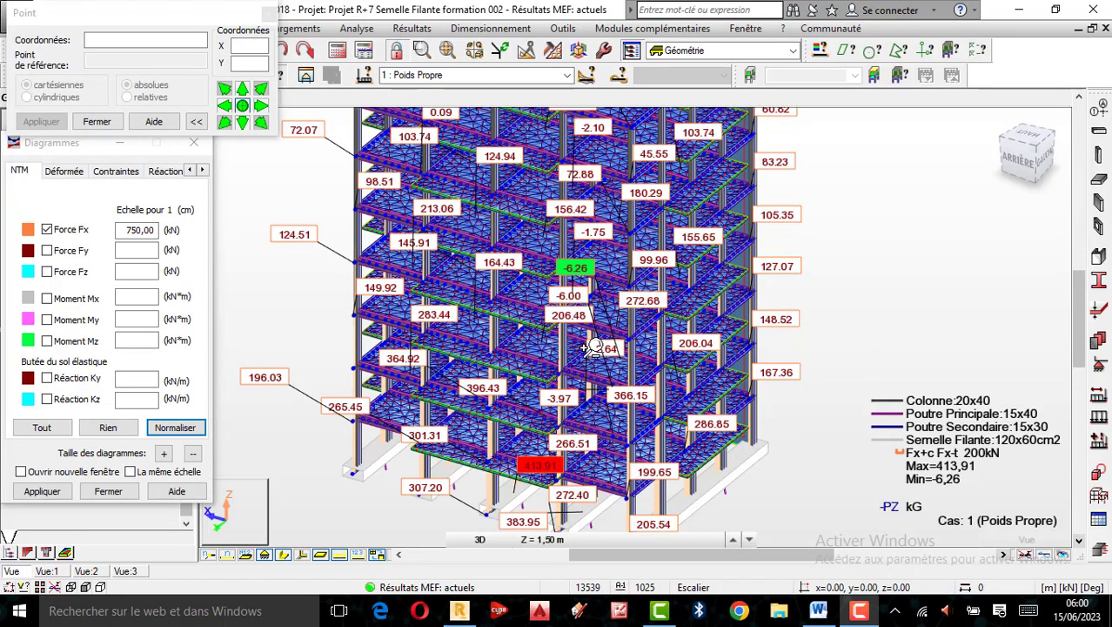
scroll(595, 348, "up", 4)
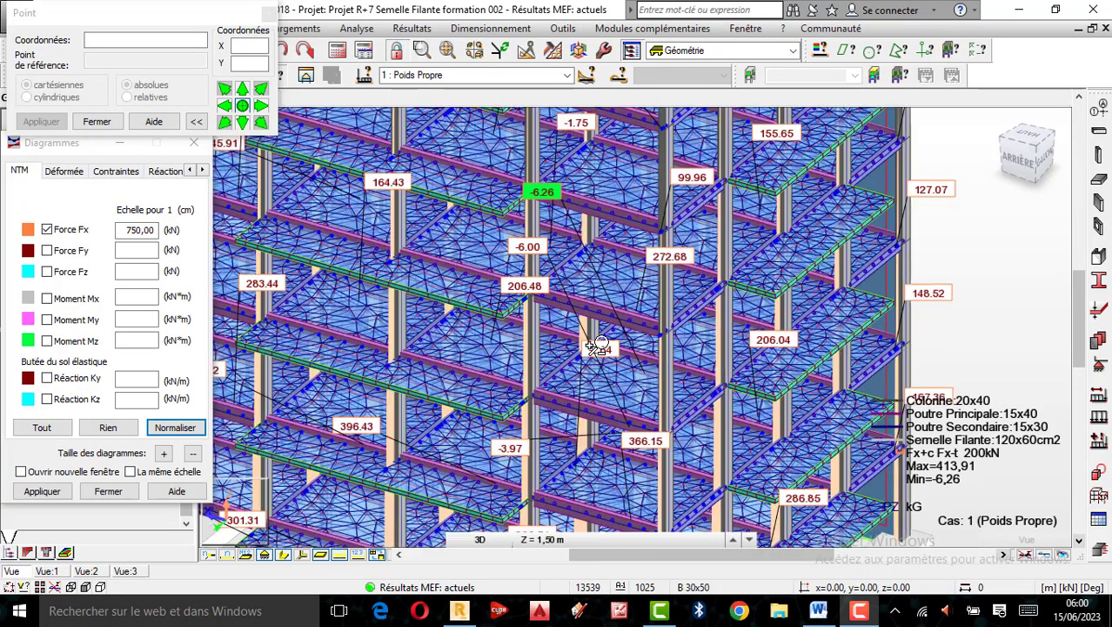
scroll(526, 316, "up", 3)
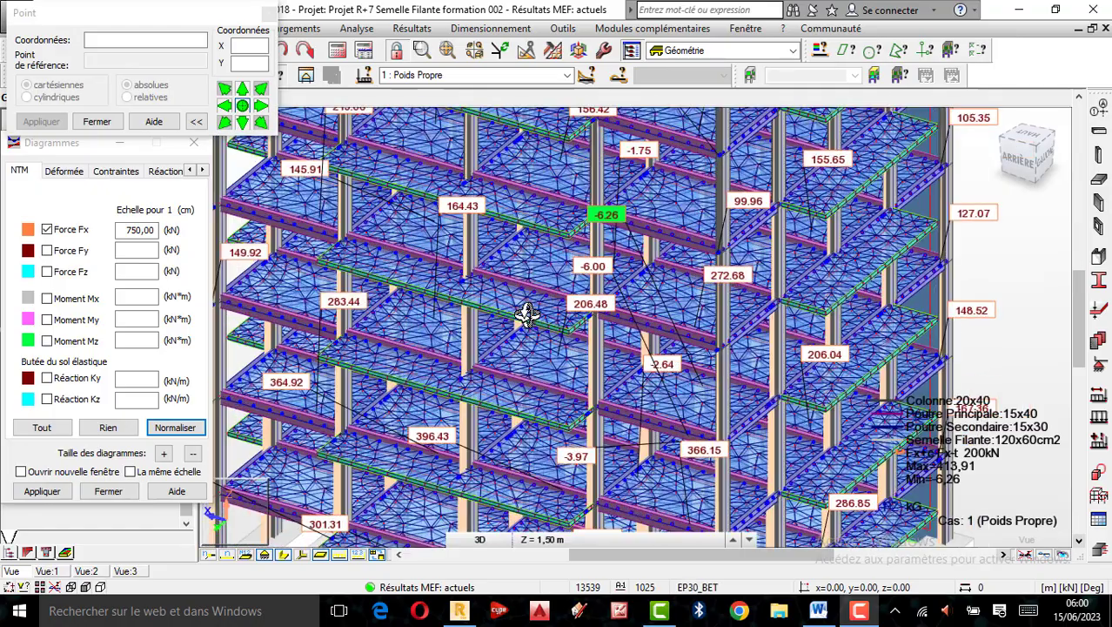
scroll(554, 313, "down", 4)
scroll(556, 299, "up", 3)
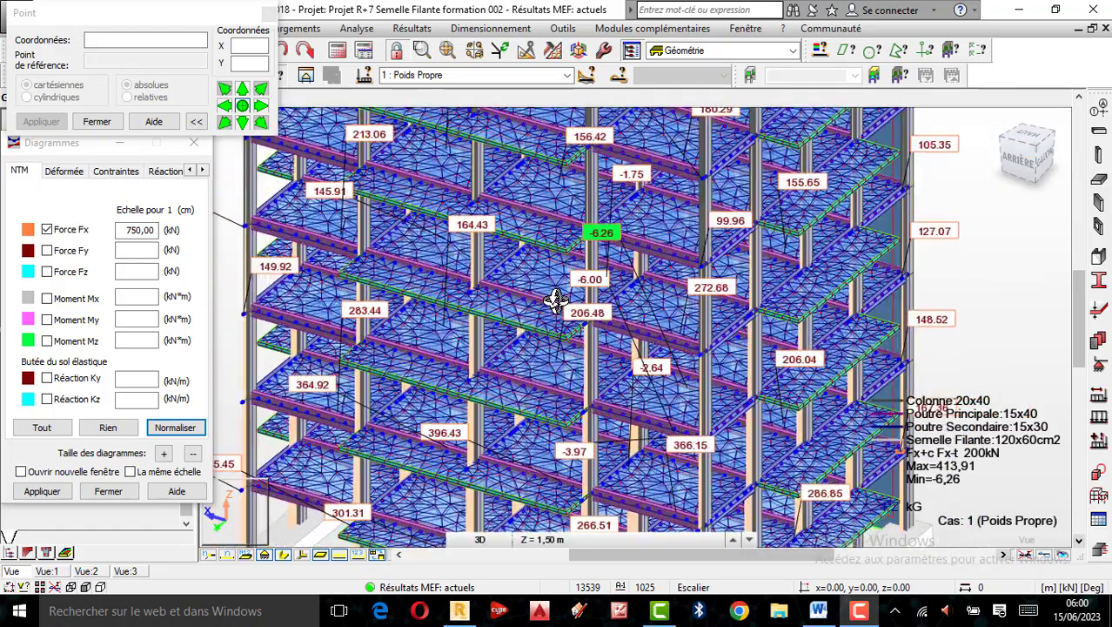
scroll(557, 301, "down", 3)
scroll(549, 304, "up", 3)
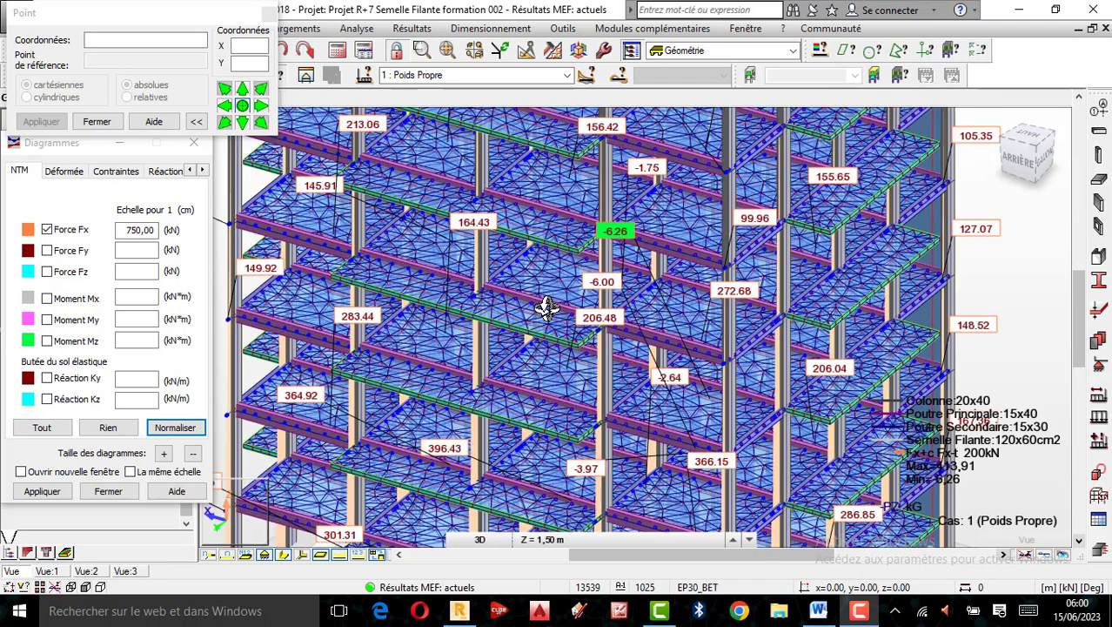
scroll(547, 306, "down", 2)
scroll(547, 307, "down", 1)
scroll(551, 300, "up", 2)
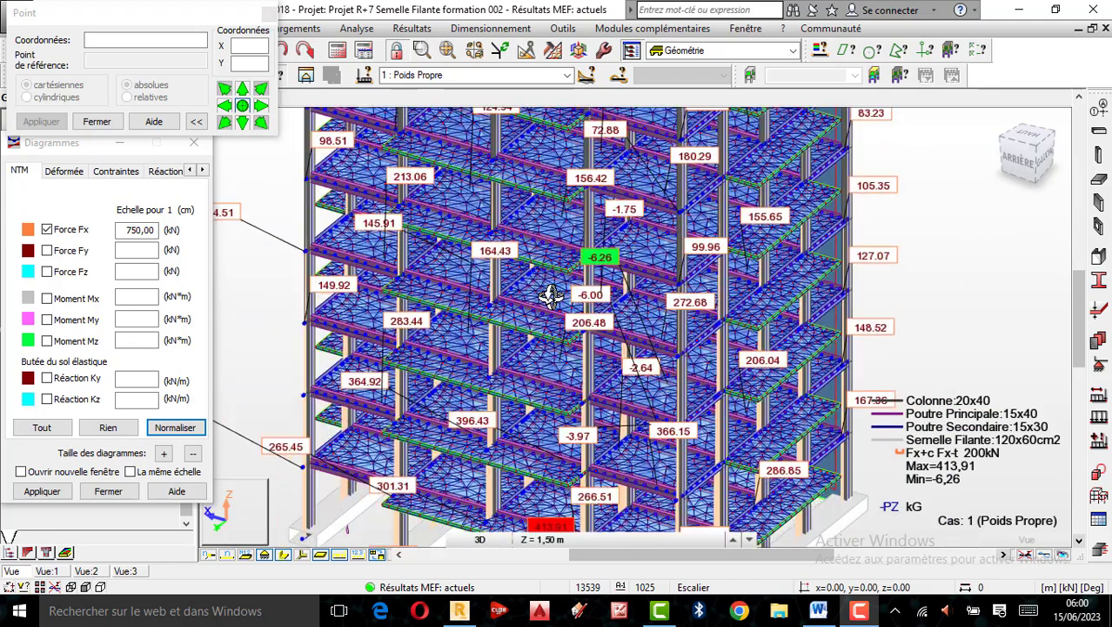
scroll(553, 301, "down", 1)
scroll(557, 304, "up", 2)
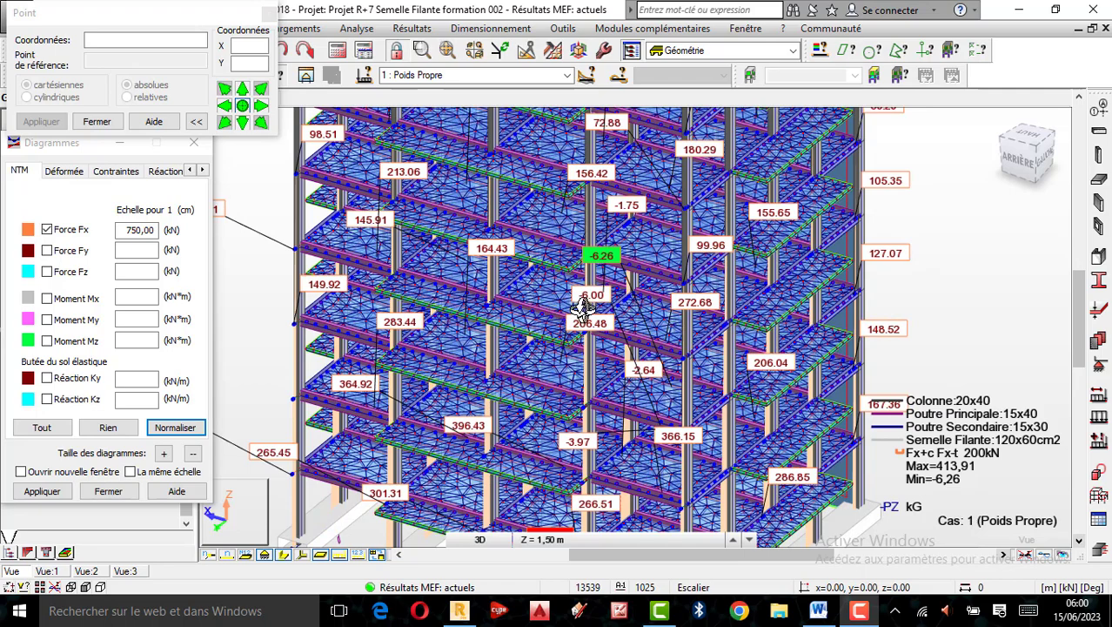
scroll(583, 306, "up", 2)
scroll(583, 308, "down", 3)
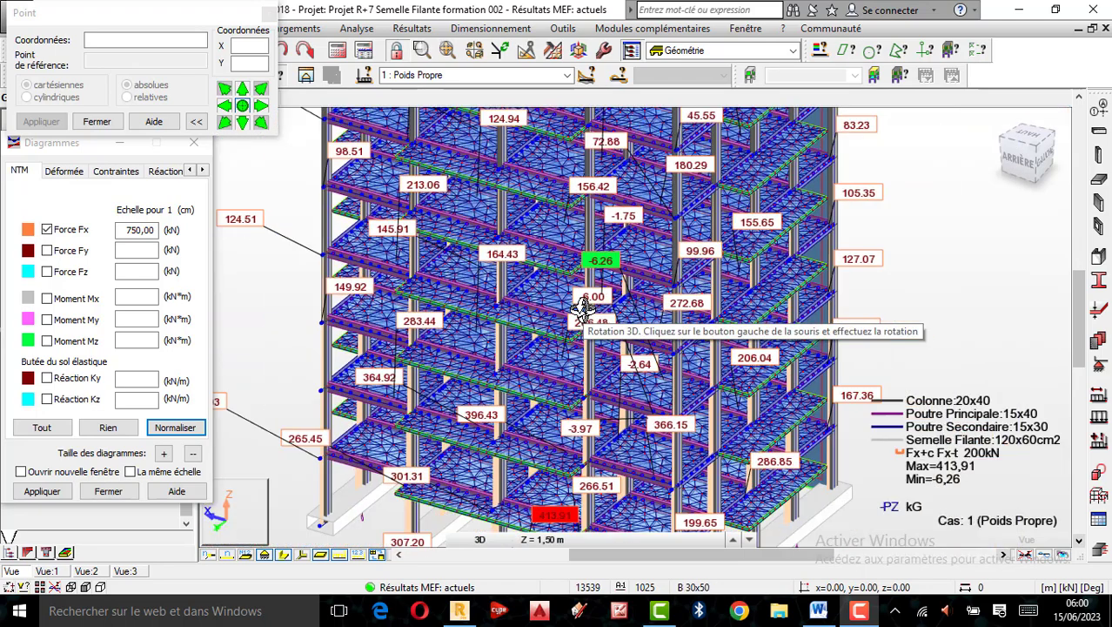
scroll(584, 308, "down", 2)
scroll(577, 309, "up", 1)
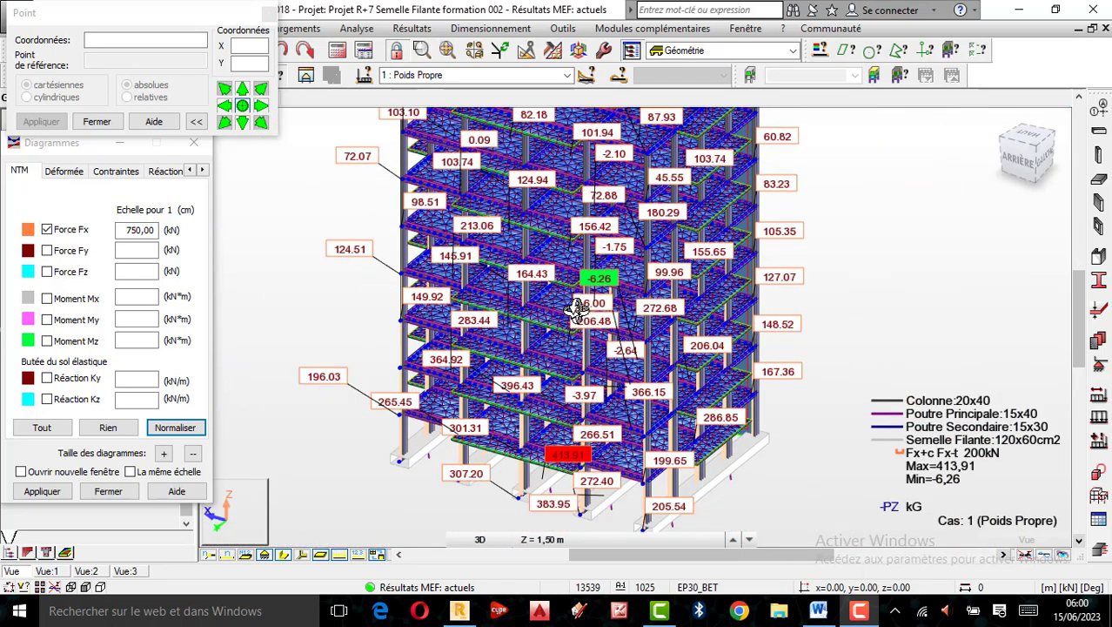
scroll(567, 293, "up", 1)
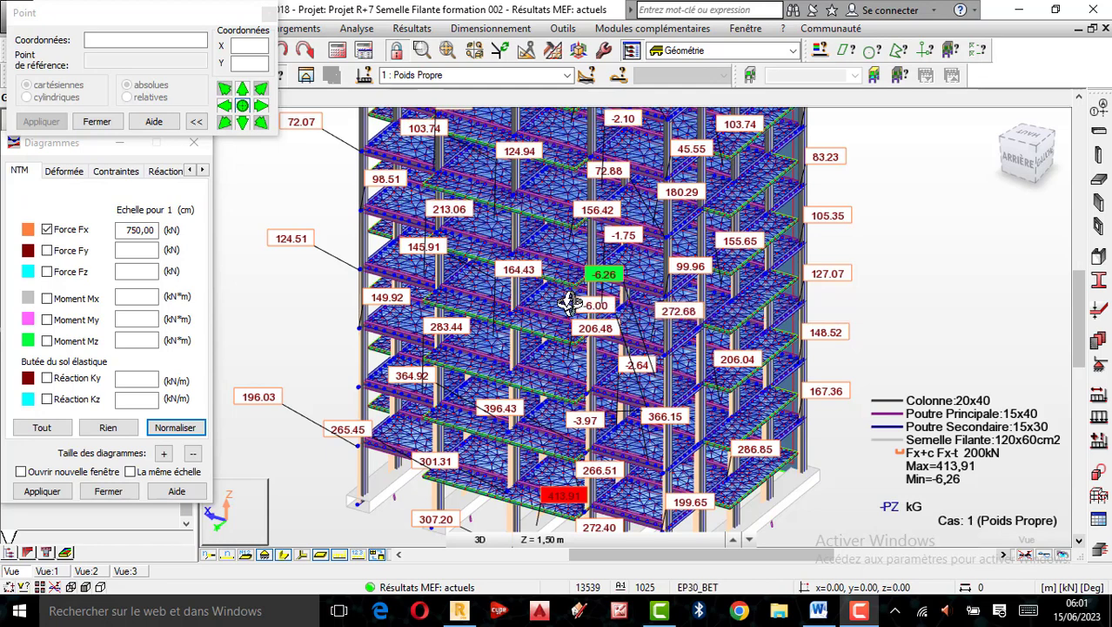
scroll(568, 296, "up", 1)
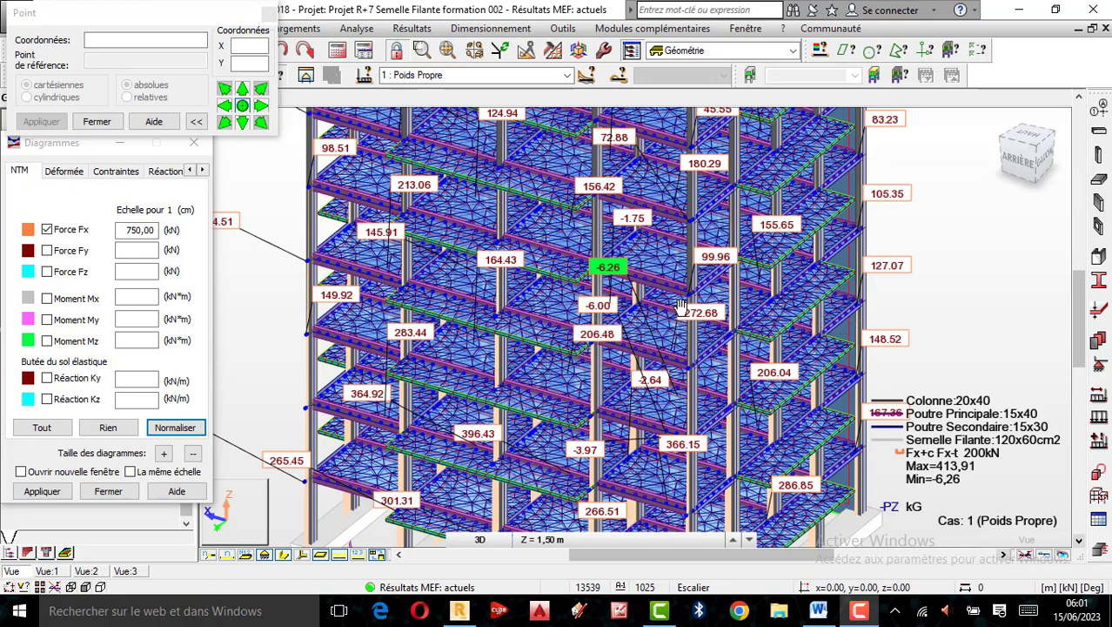
scroll(665, 310, "down", 2)
scroll(579, 342, "up", 1)
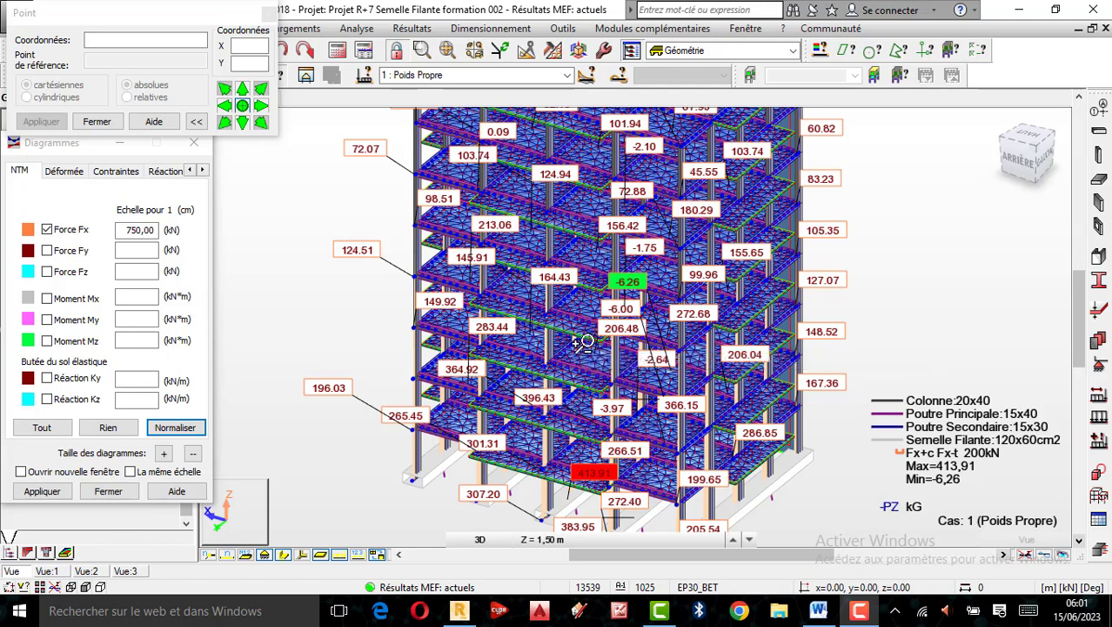
scroll(581, 341, "up", 1)
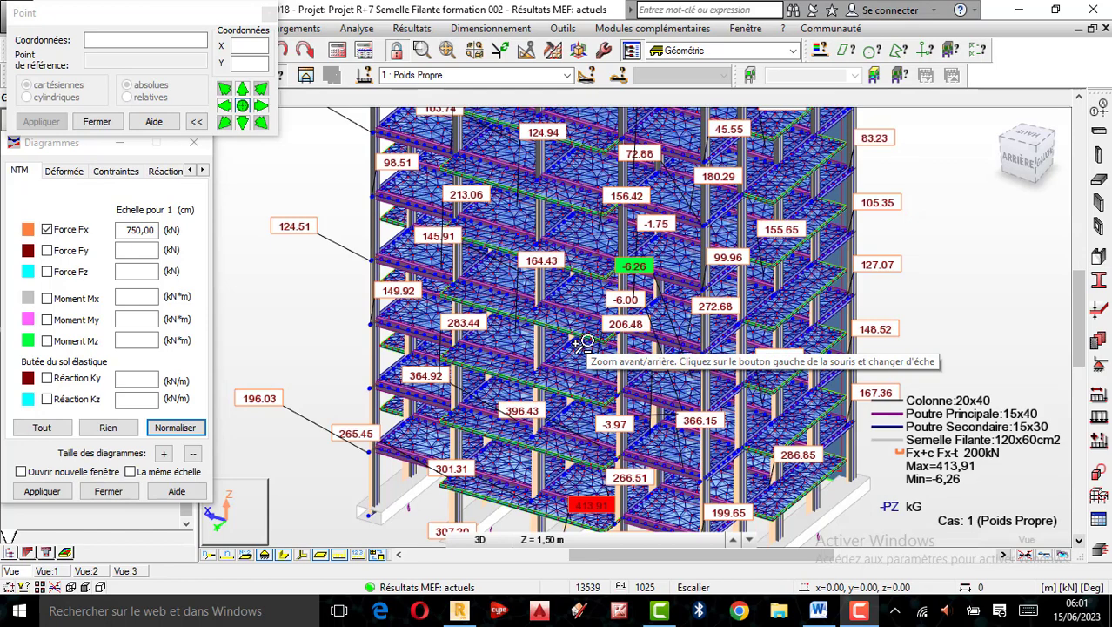
scroll(590, 328, "down", 2)
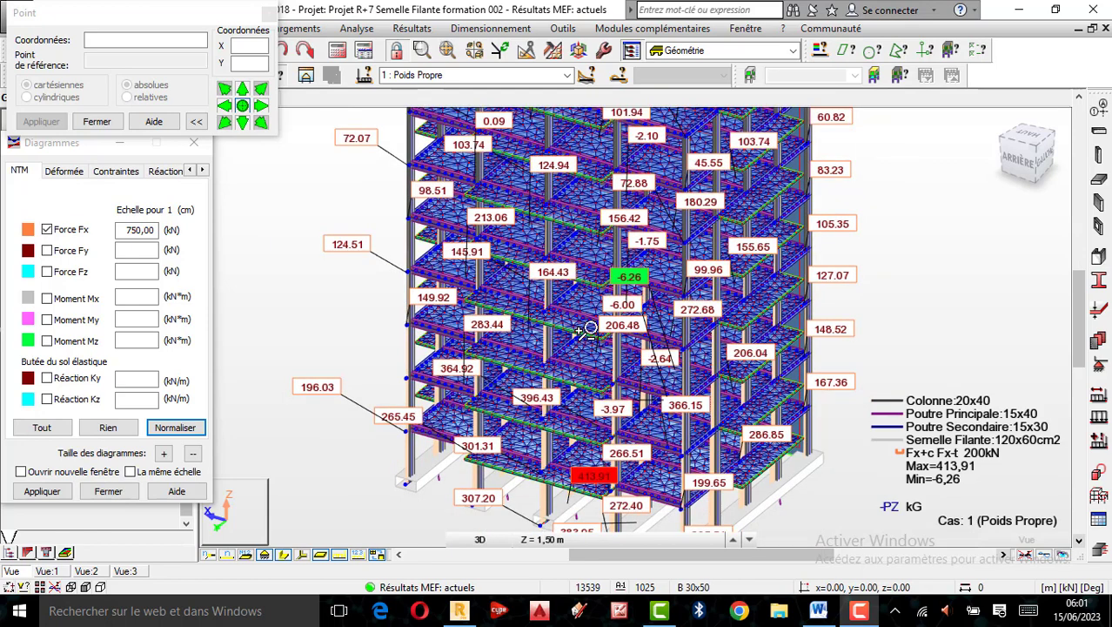
scroll(589, 328, "up", 1)
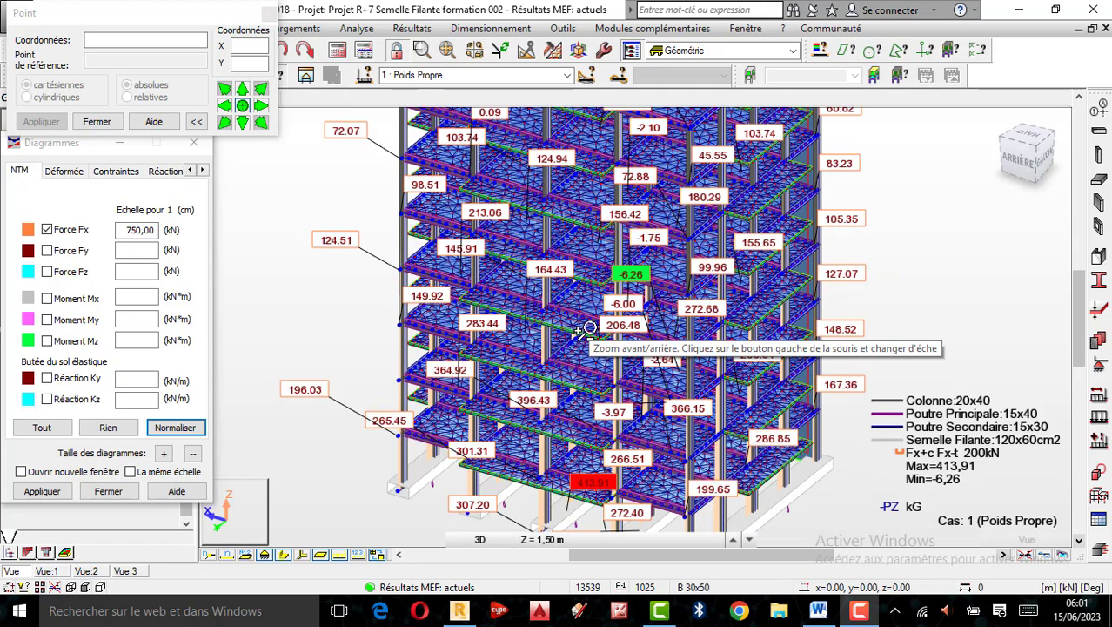
scroll(584, 339, "up", 1)
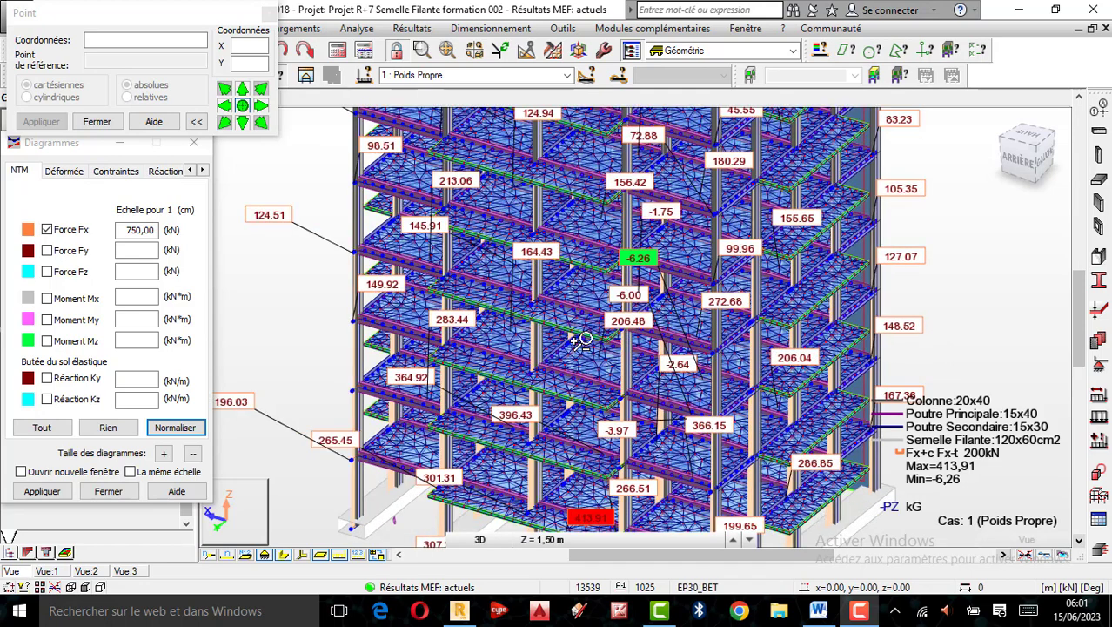
scroll(564, 334, "down", 1)
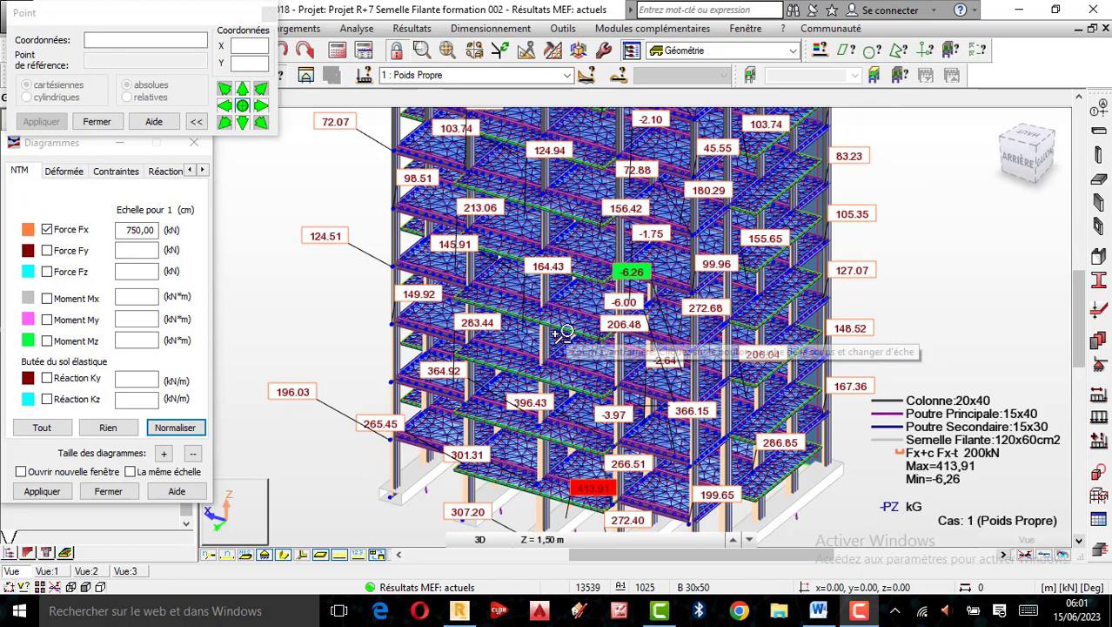
scroll(525, 315, "down", 1)
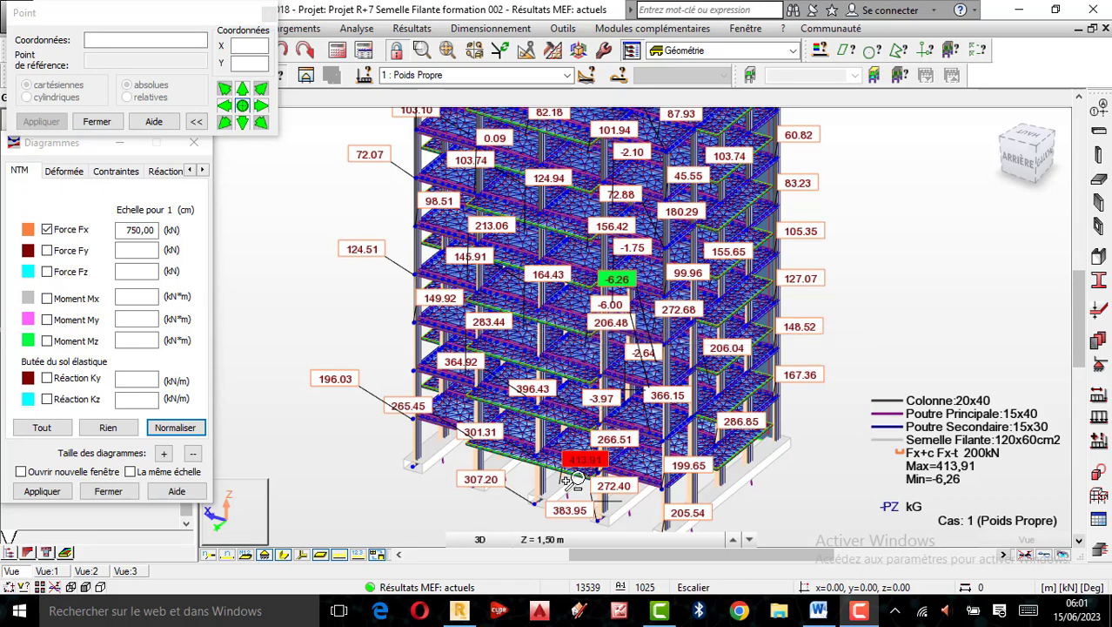
- Rotate the 3D model towards its rear-left corner and examine the Fx values of the lowest columns along the strip footings
scroll(570, 503, "up", 1)
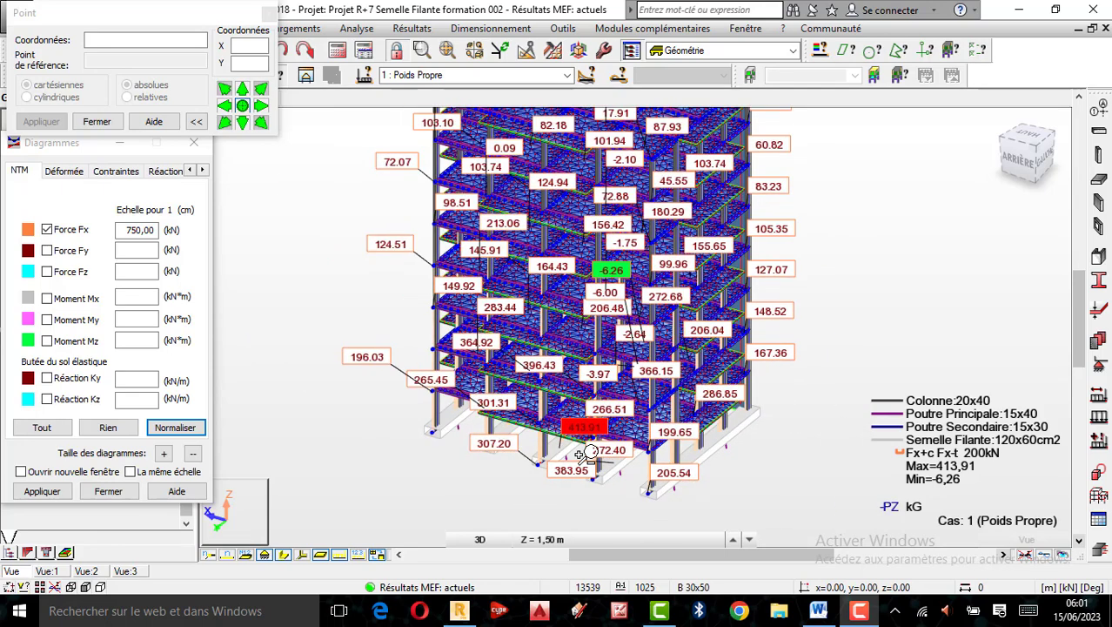
scroll(588, 451, "up", 1)
right_click(839, 318)
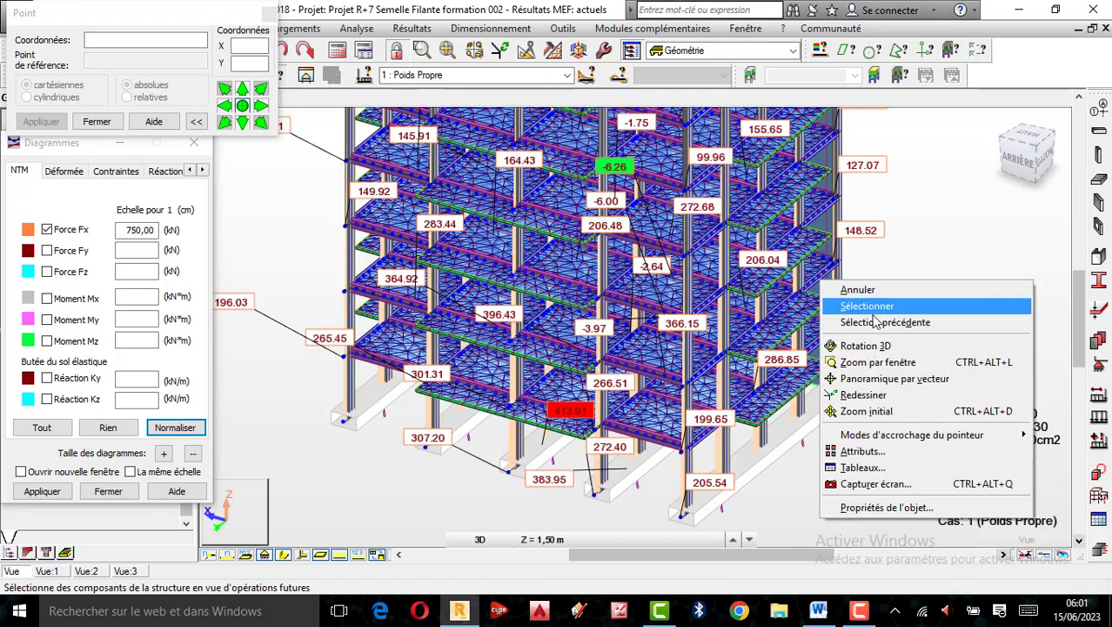
left_click(866, 345)
left_click_drag(778, 393, 684, 468)
scroll(684, 467, "up", 1)
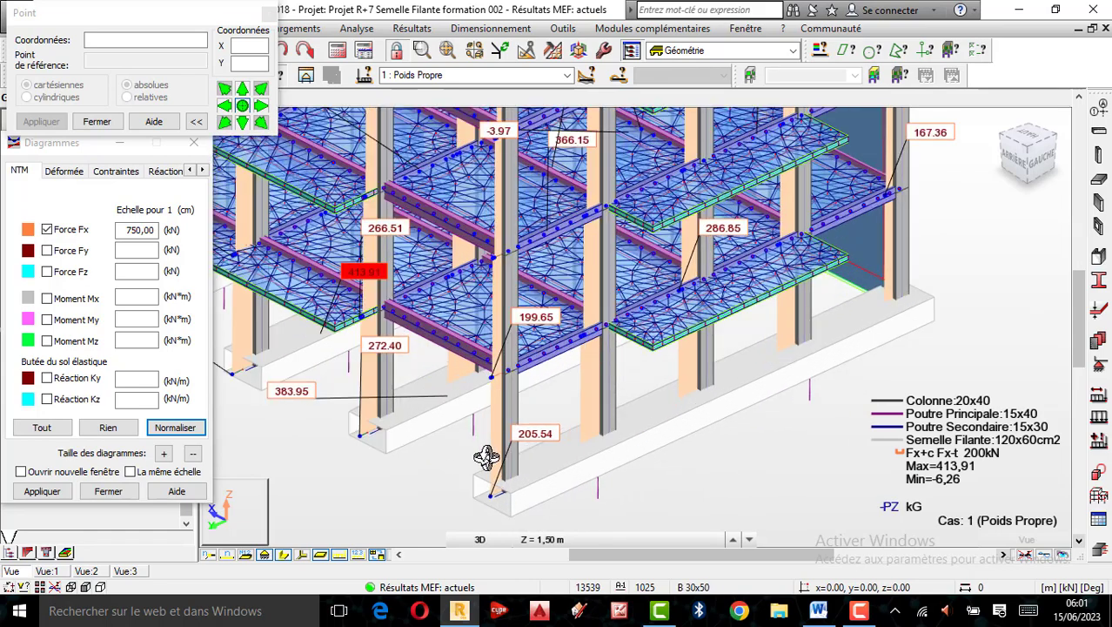
scroll(667, 432, "down", 3)
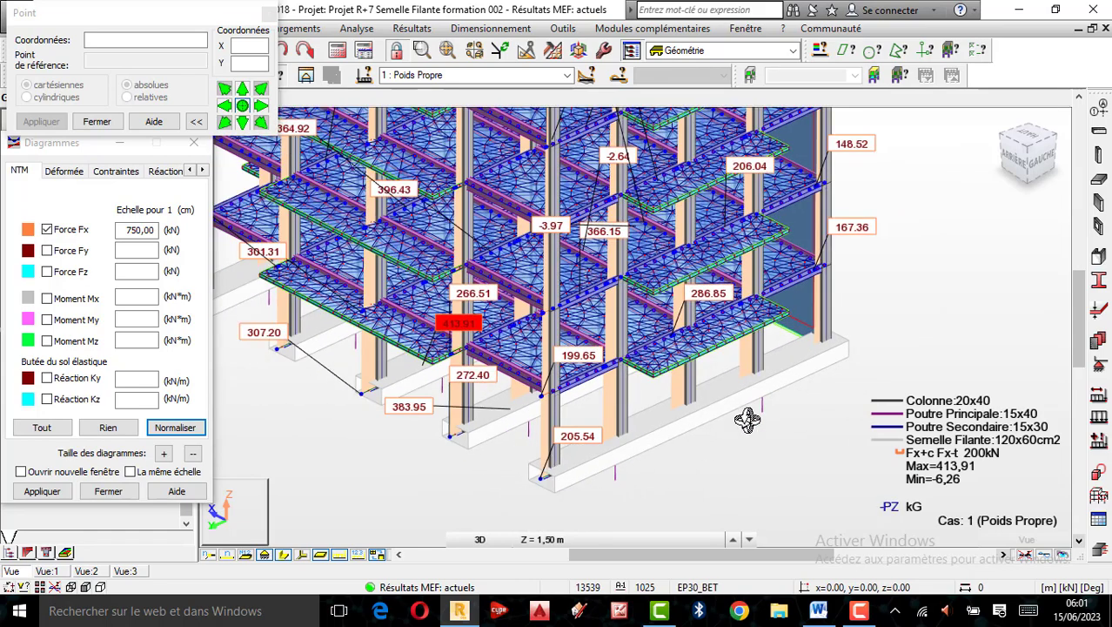
scroll(736, 416, "up", 2)
scroll(671, 385, "down", 1)
scroll(626, 431, "up", 2)
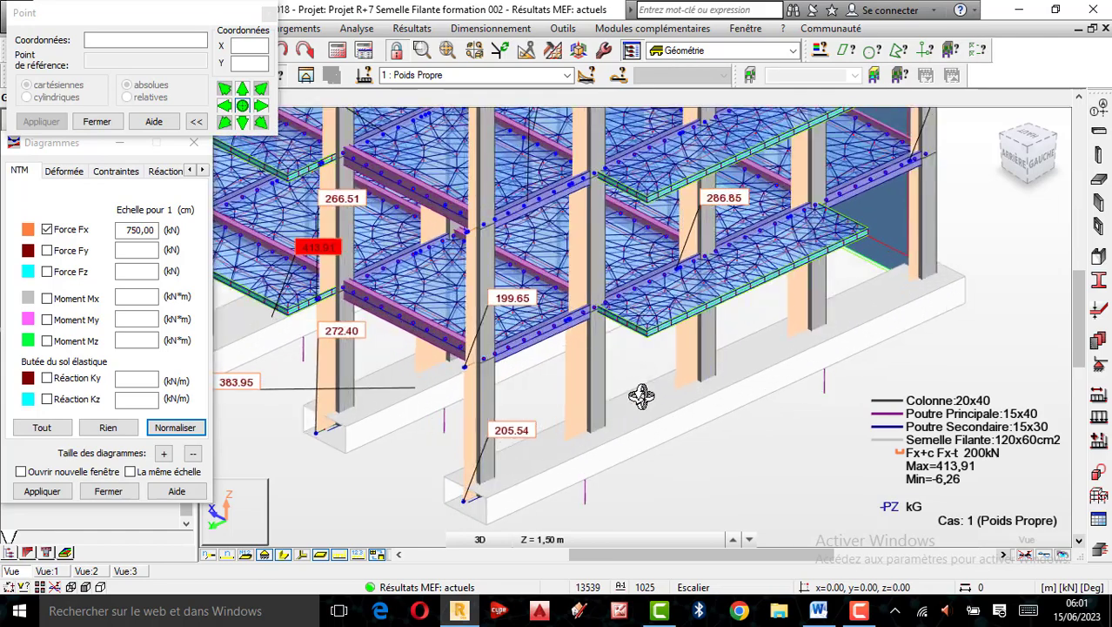
scroll(844, 353, "down", 2)
scroll(549, 390, "up", 1)
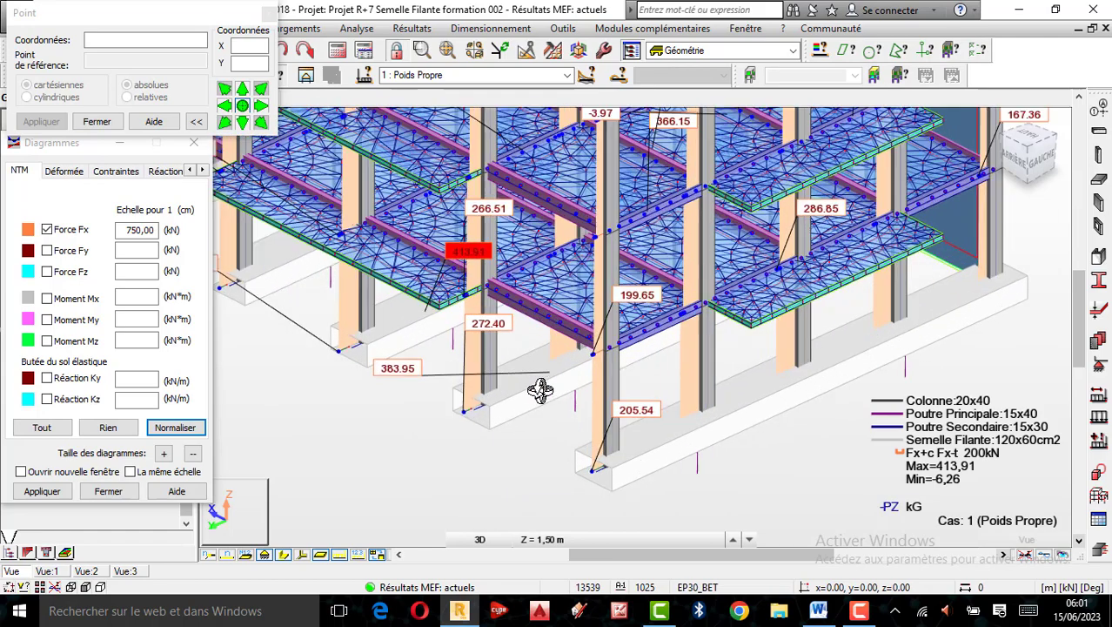
scroll(470, 335, "down", 2)
scroll(430, 337, "up", 1)
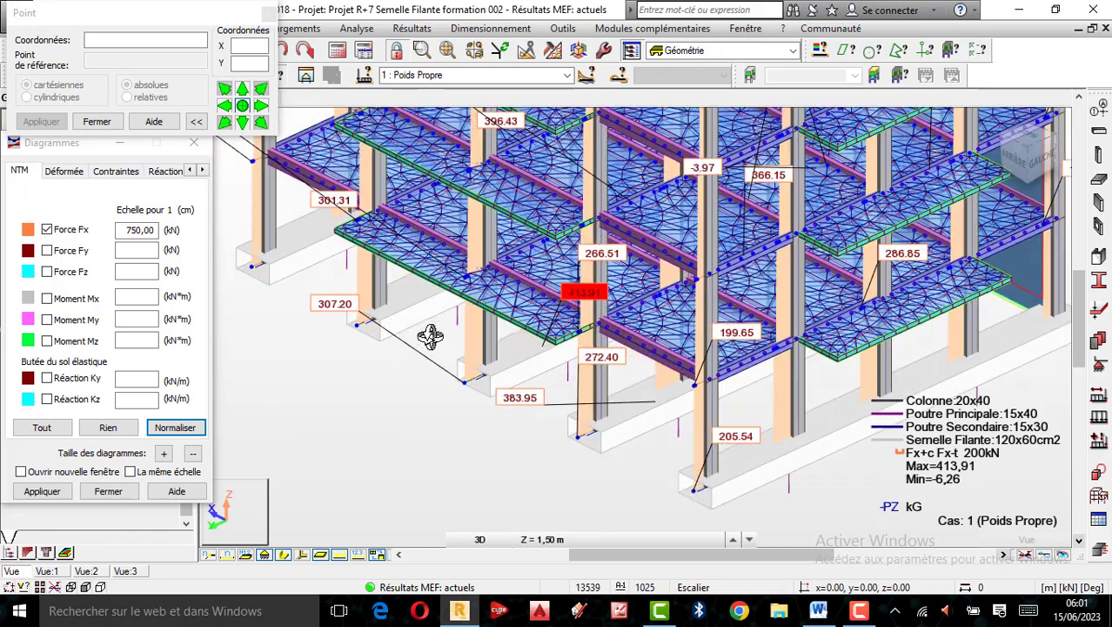
scroll(383, 402, "down", 2)
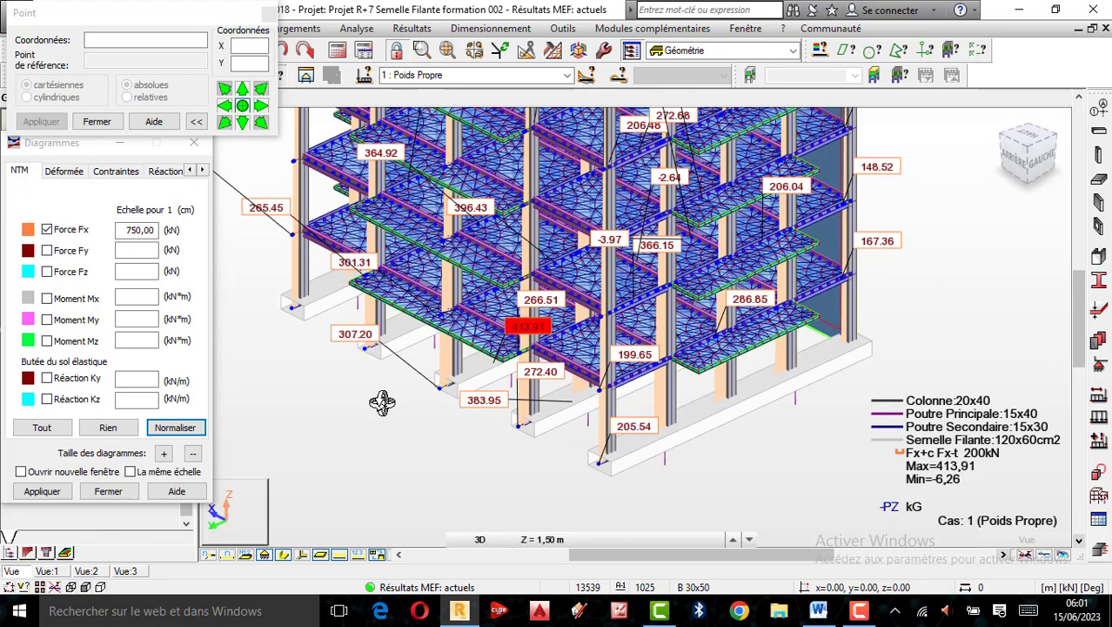
scroll(400, 341, "up", 2)
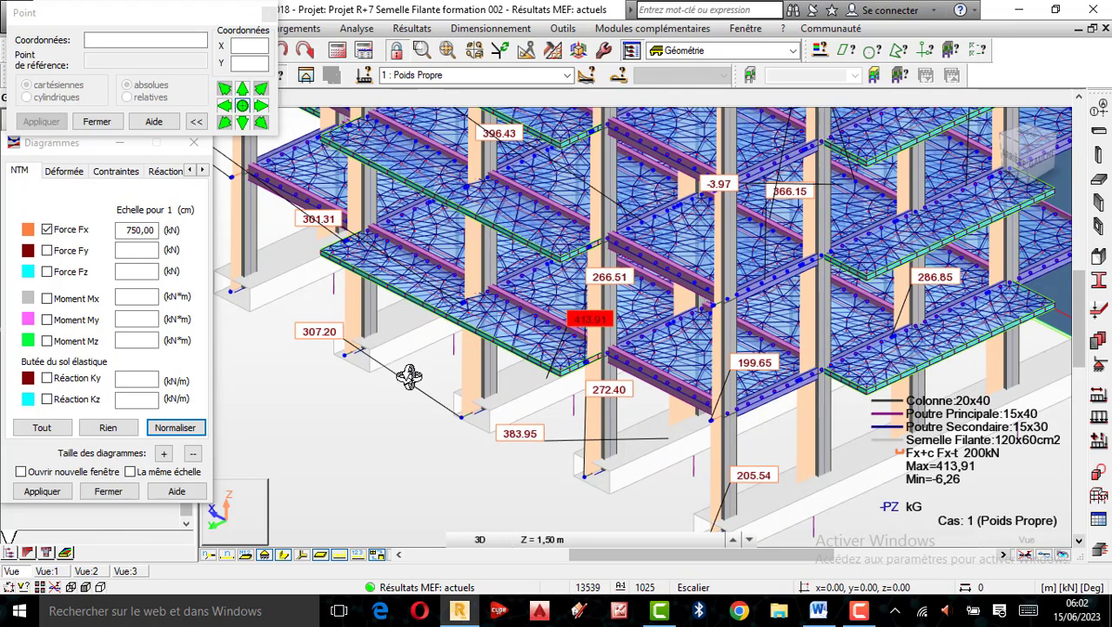
scroll(409, 376, "down", 2)
scroll(457, 348, "down", 2)
scroll(468, 332, "up", 2)
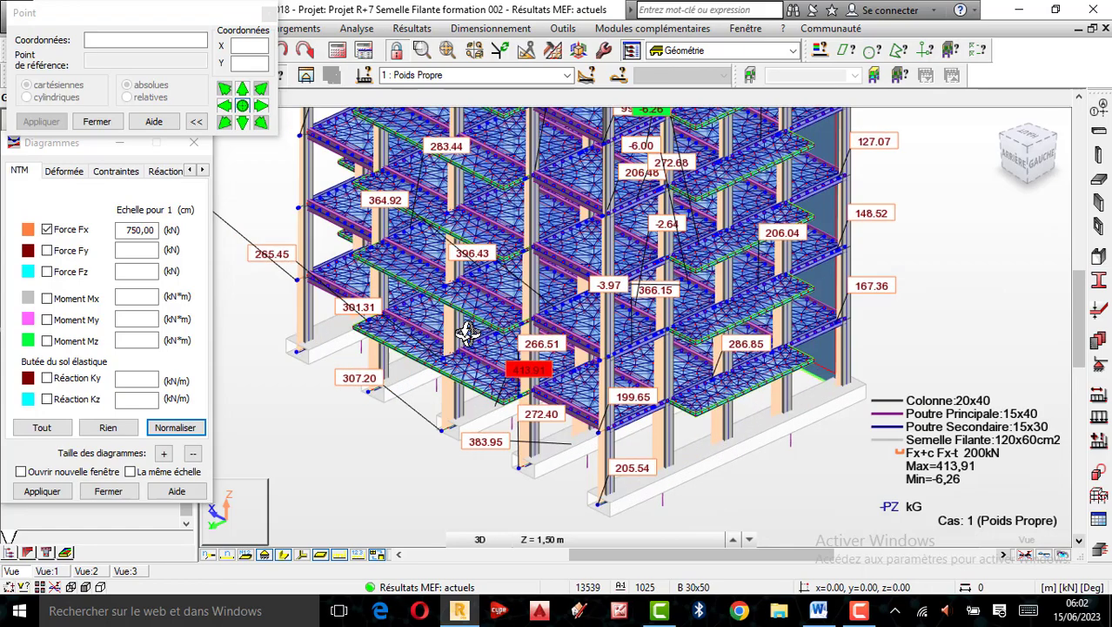
- Examine how the column axial force Fx varies over the building's full height down to the foundation level
scroll(452, 387, "down", 3)
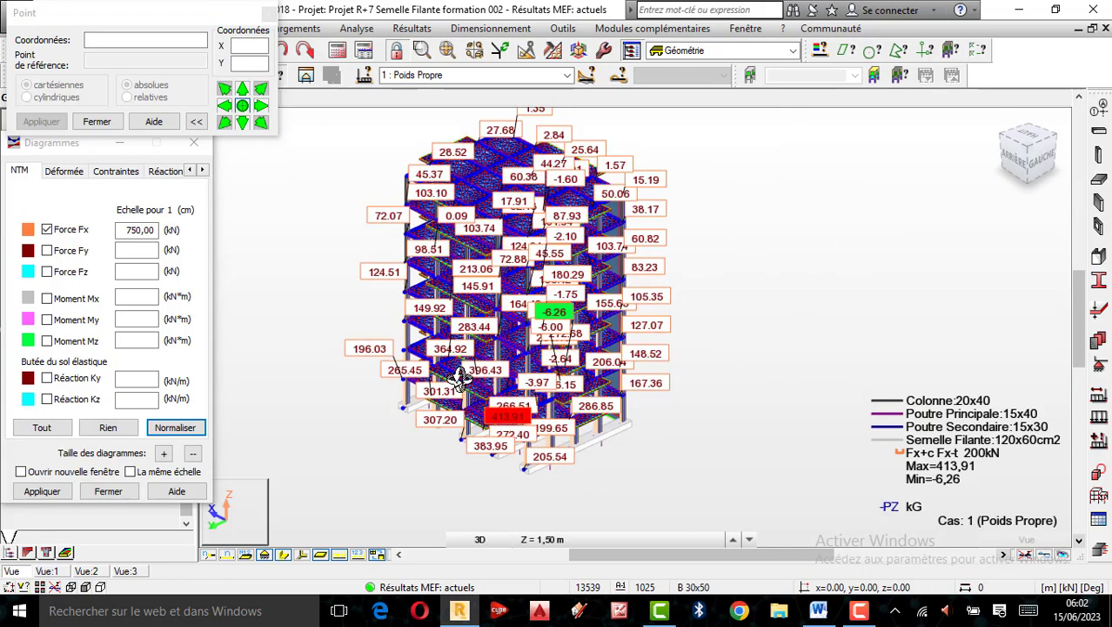
scroll(460, 376, "up", 1)
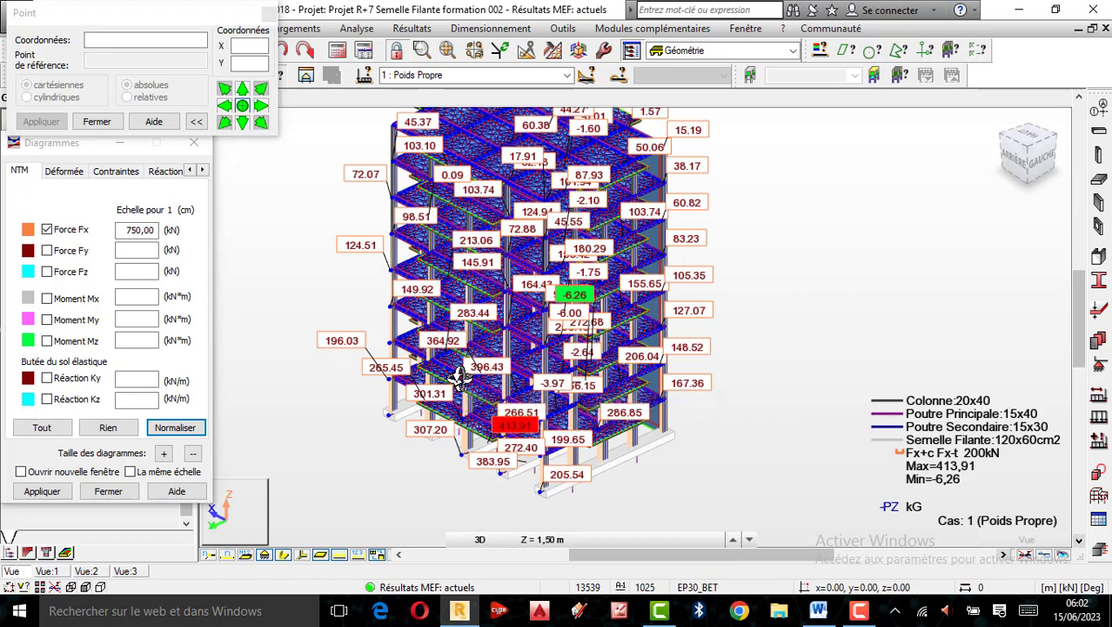
scroll(561, 454, "up", 2)
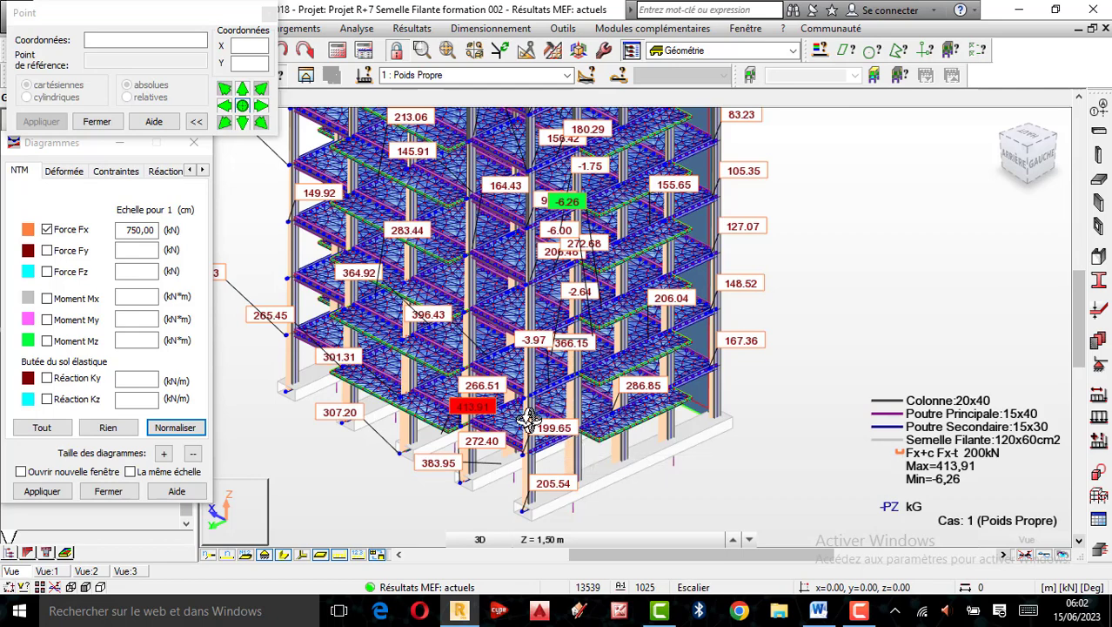
scroll(483, 424, "up", 1)
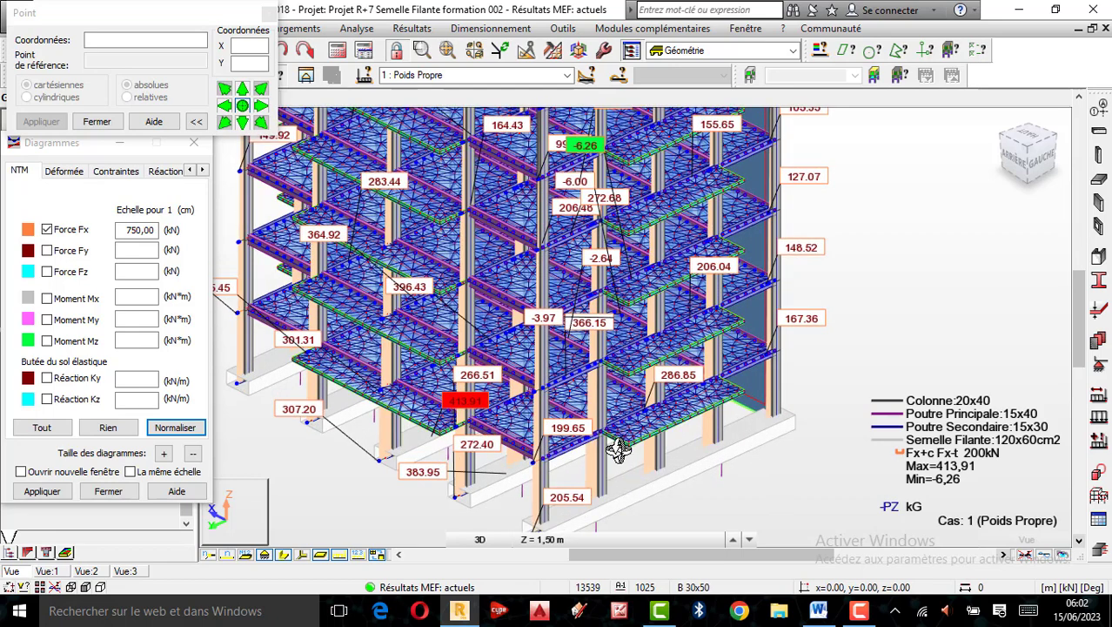
scroll(618, 450, "down", 1)
scroll(473, 401, "up", 1)
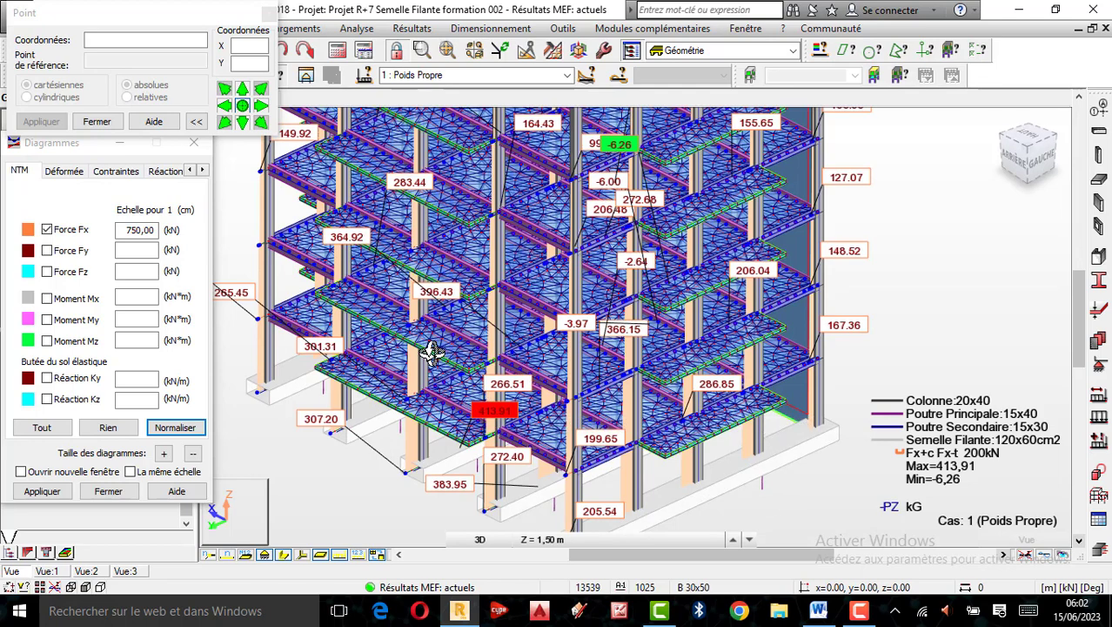
scroll(501, 388, "down", 1)
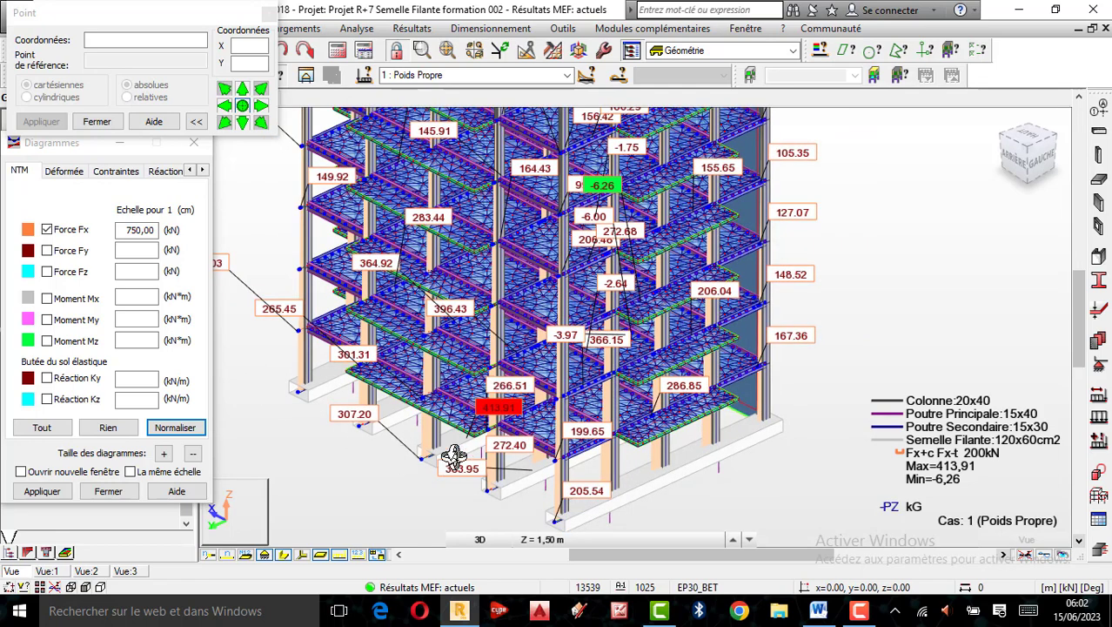
scroll(369, 430, "up", 1)
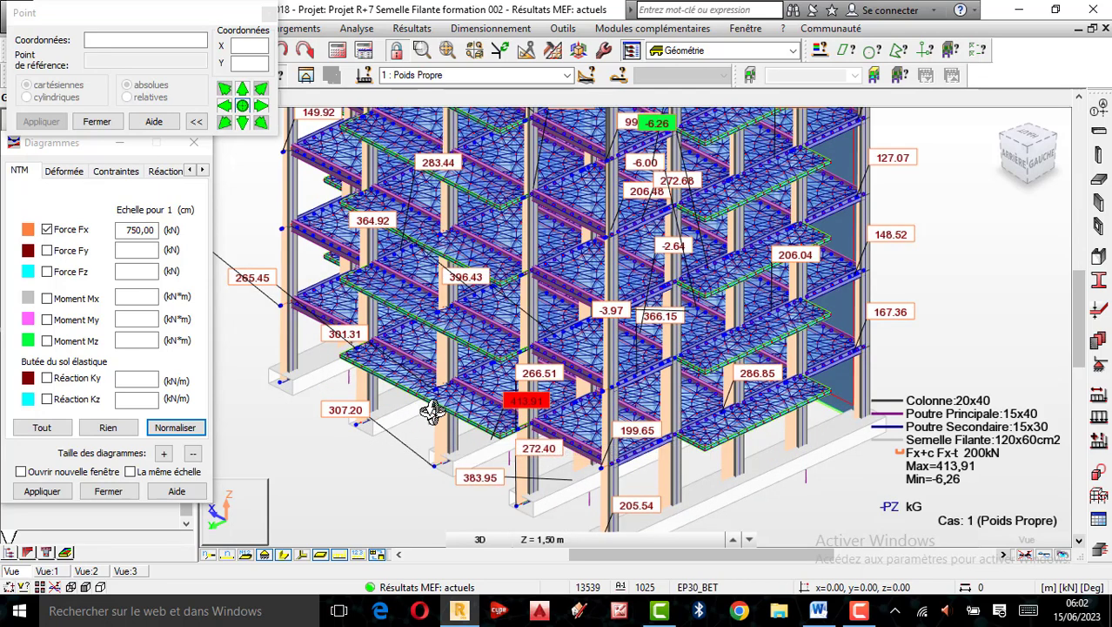
left_click_drag(433, 412, 378, 343)
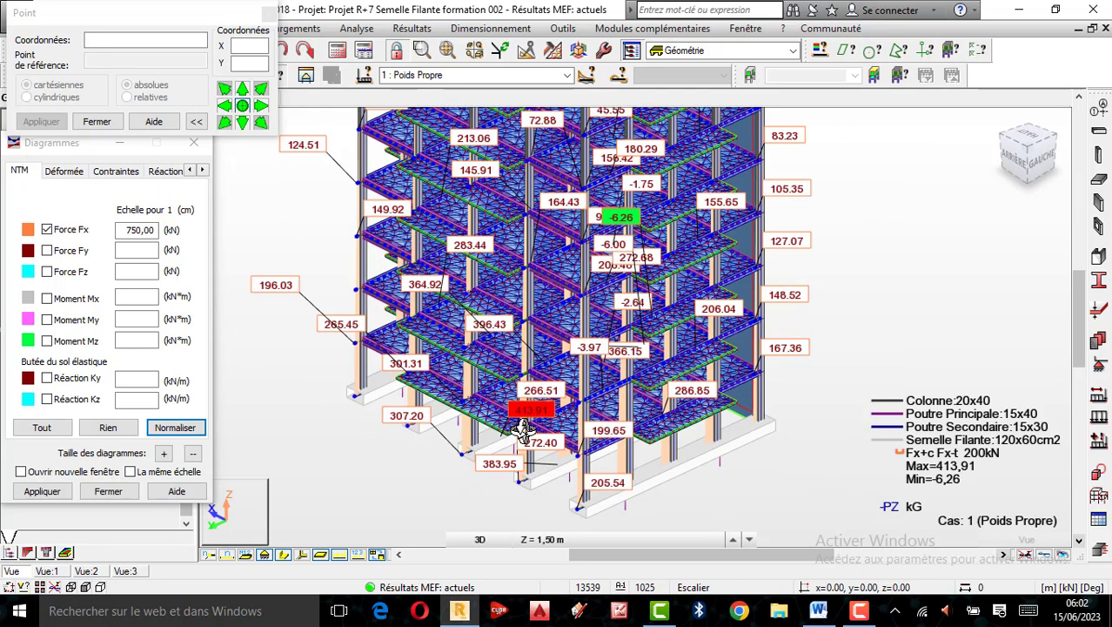
scroll(405, 416, "up", 1)
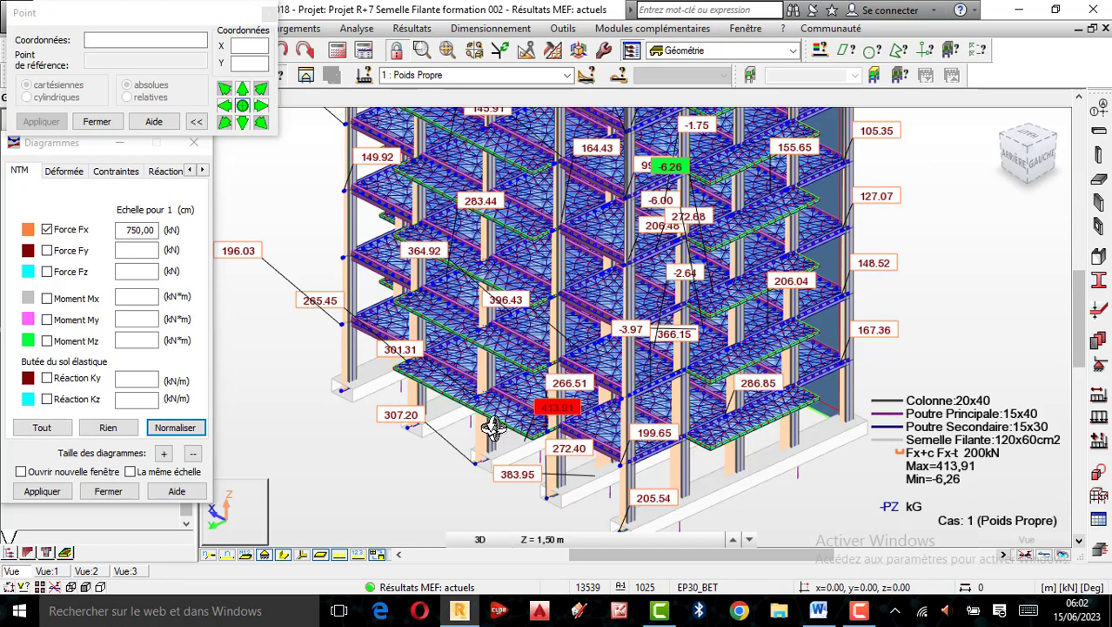
scroll(501, 386, "down", 1)
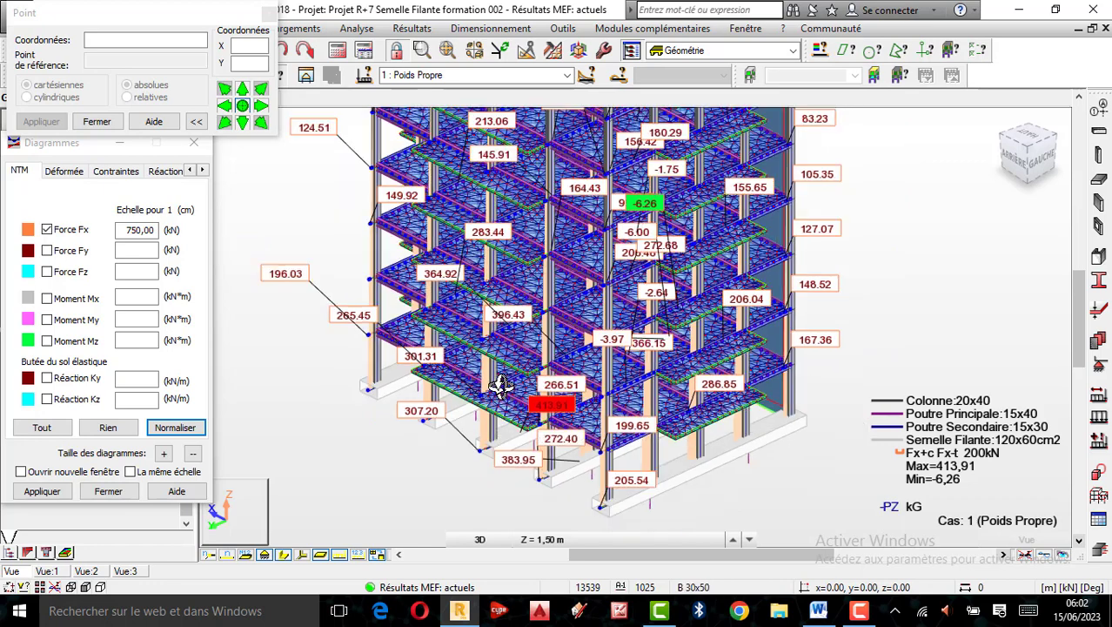
- Inspect the corner strip footings up close and compare the Fx values at the bases of the columns they carry
scroll(630, 501, "up", 1)
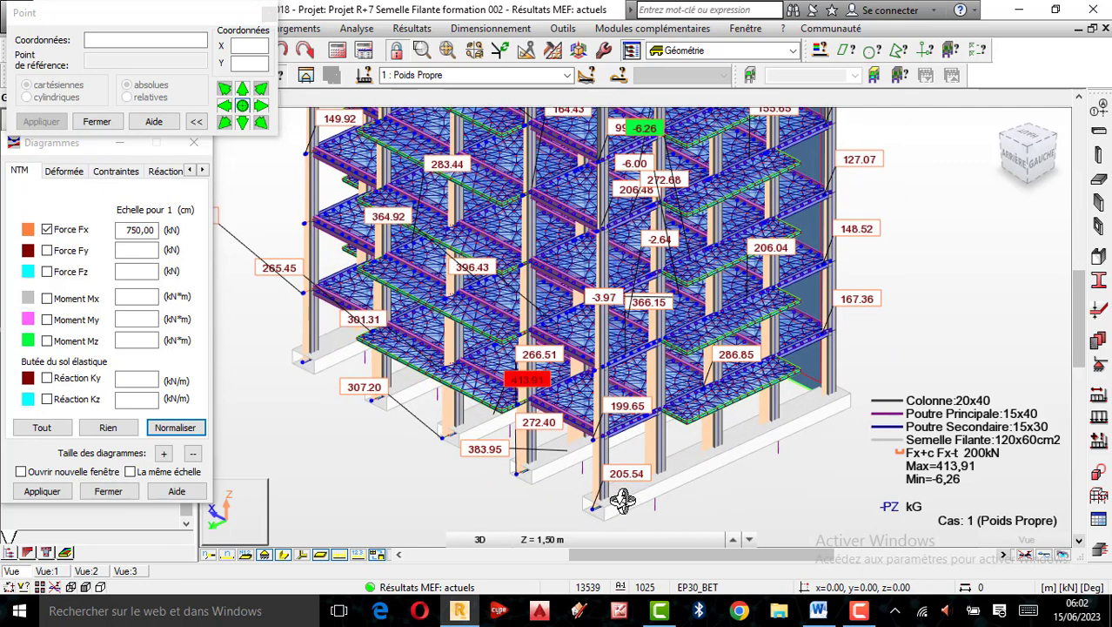
scroll(657, 494, "up", 1)
scroll(494, 429, "down", 1)
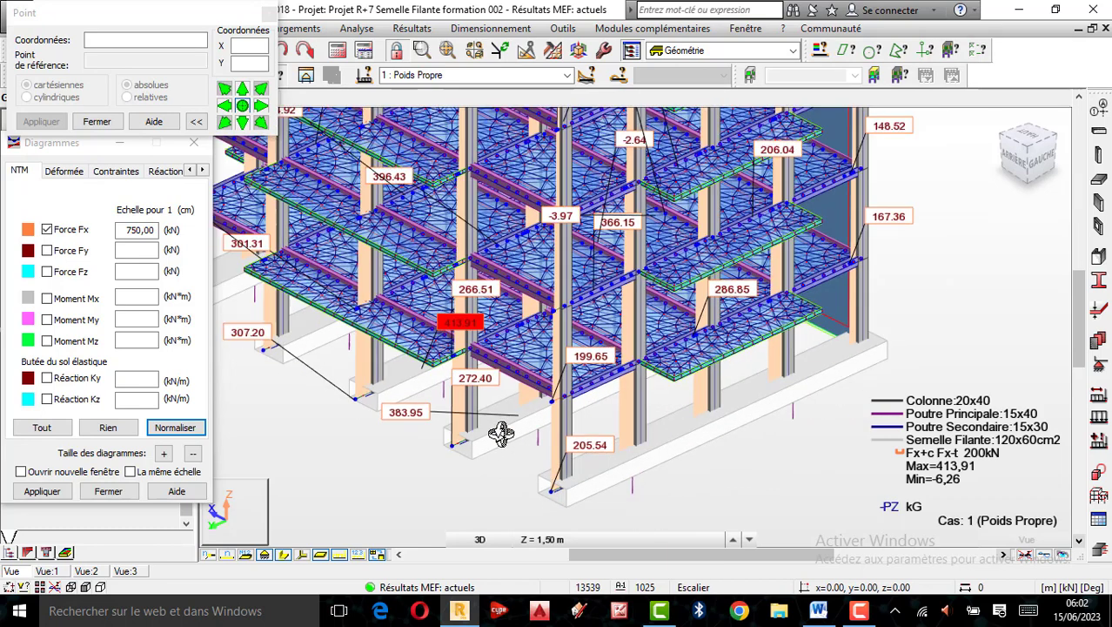
scroll(619, 505, "up", 1)
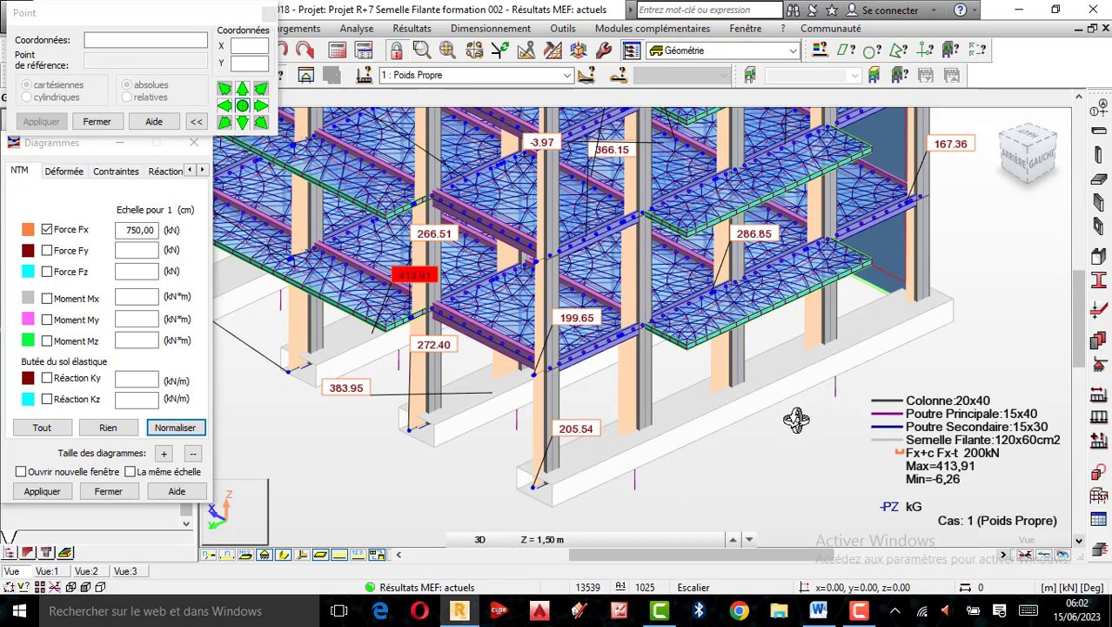
scroll(834, 398, "up", 1)
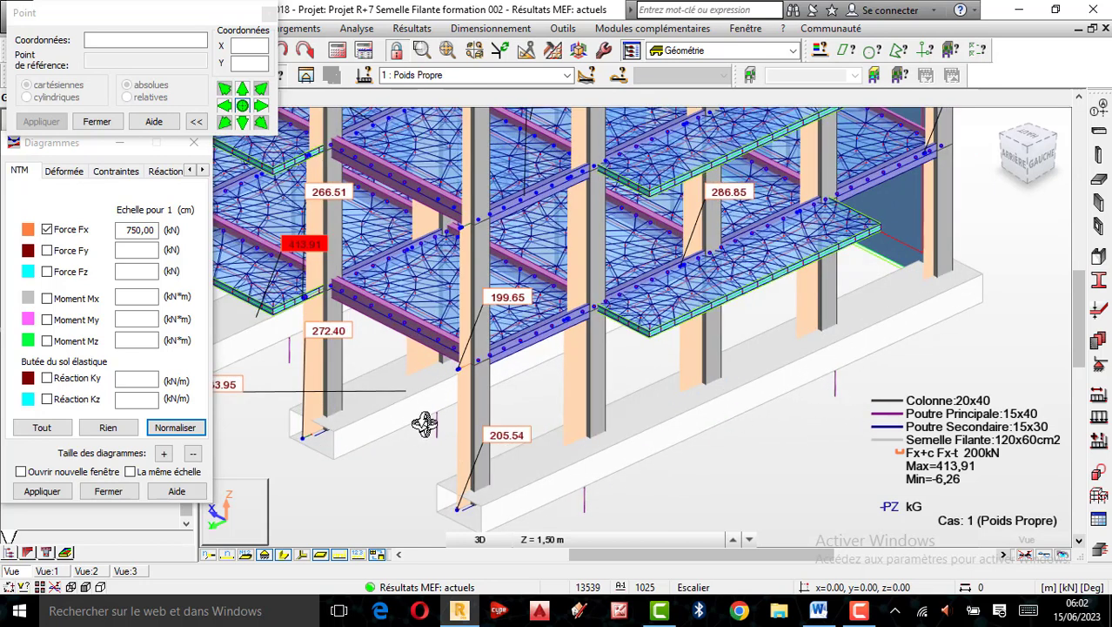
scroll(424, 424, "down", 2)
scroll(531, 418, "down", 2)
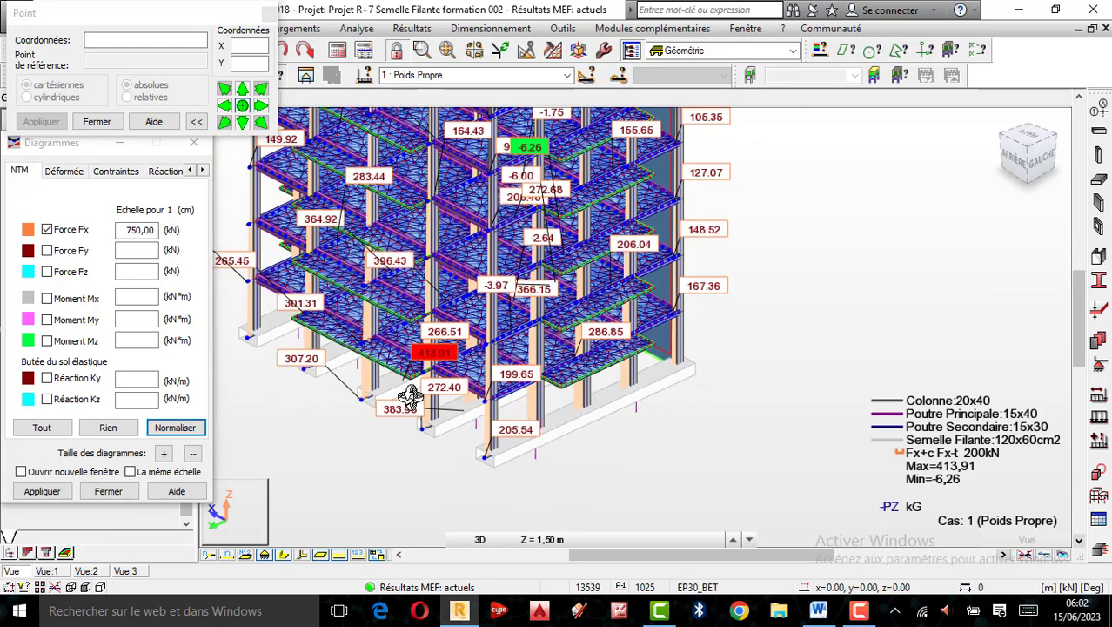
scroll(660, 416, "down", 1)
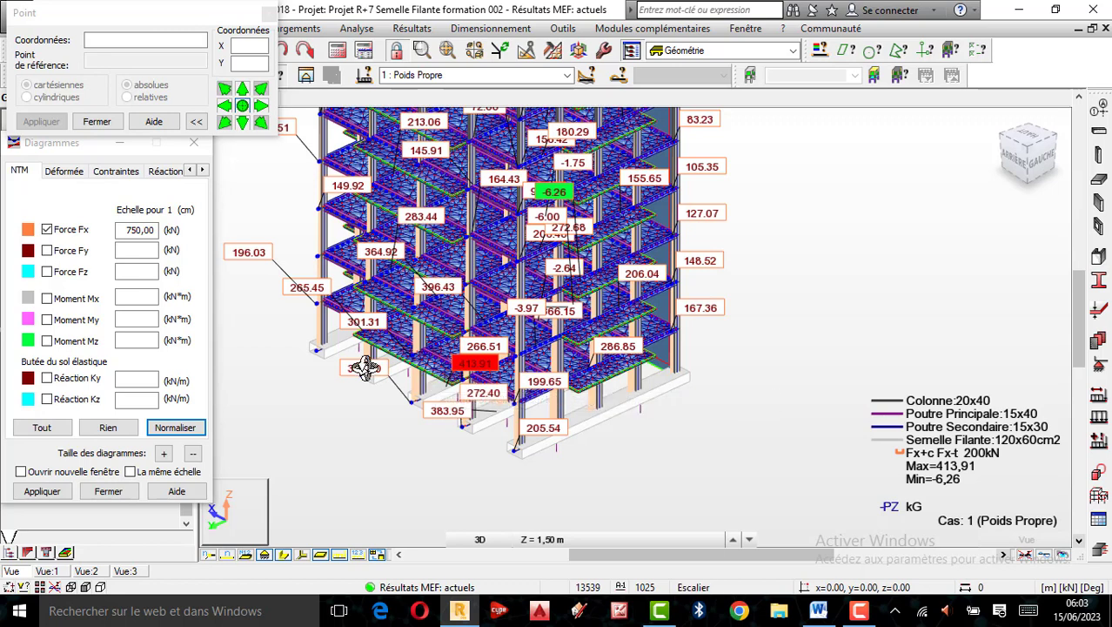
scroll(366, 368, "up", 1)
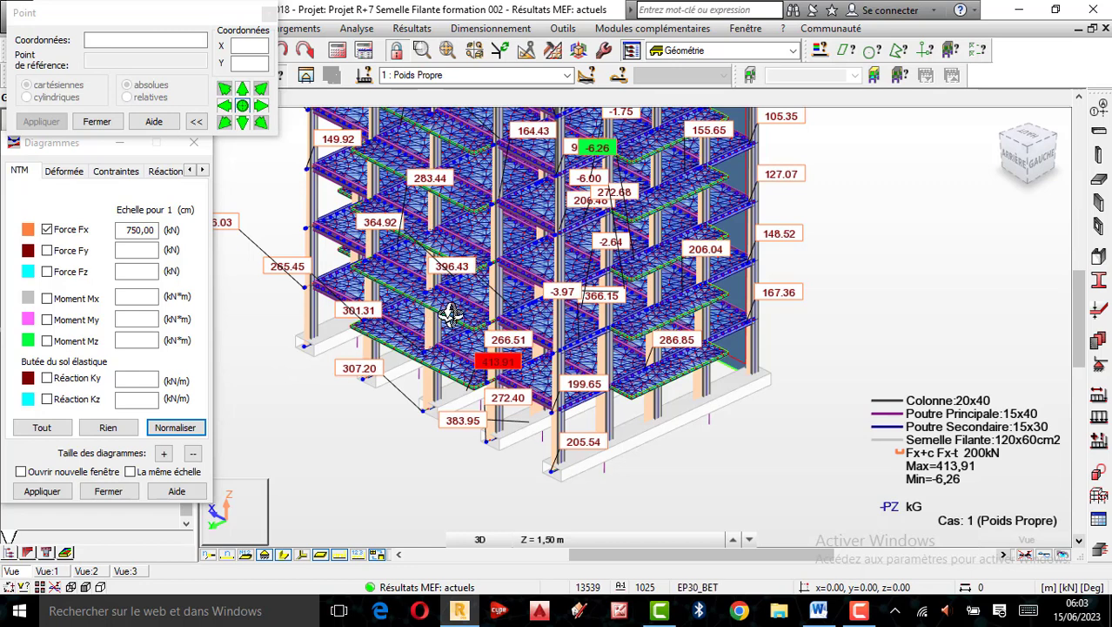
scroll(345, 336, "up", 1)
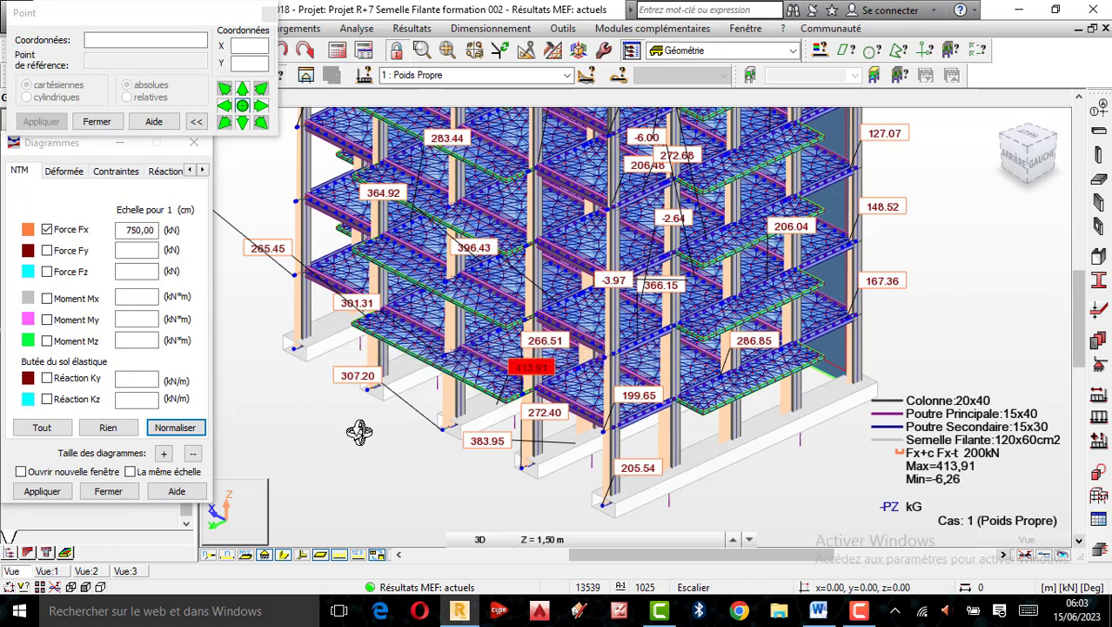
- Close the point coordinates dialog and open the Selection dialog for bars
left_click(269, 14)
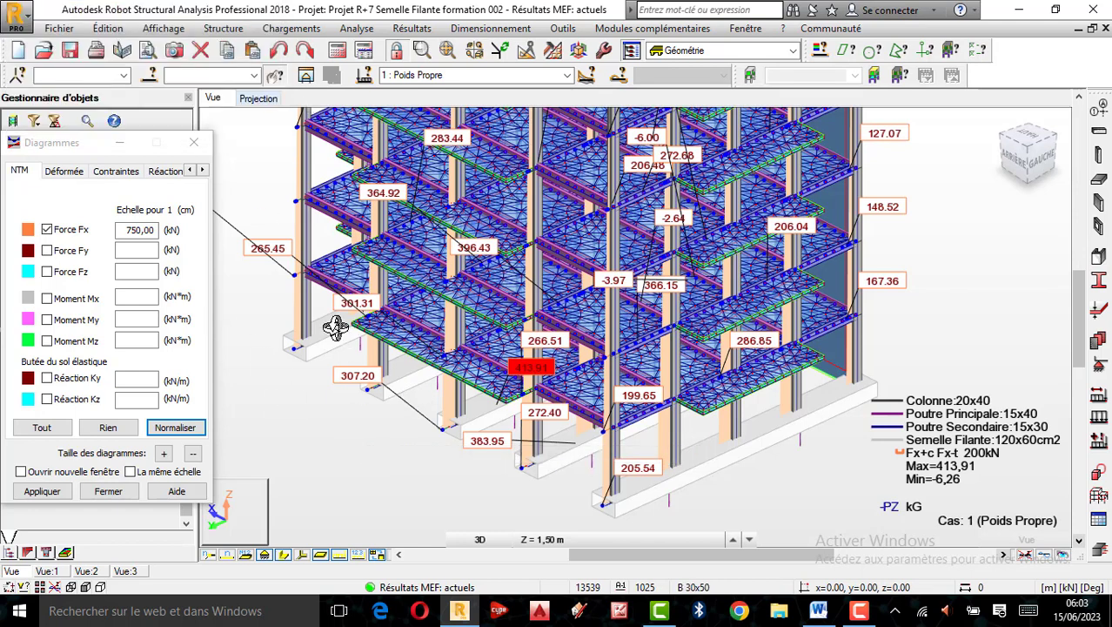
scroll(455, 410, "down", 1)
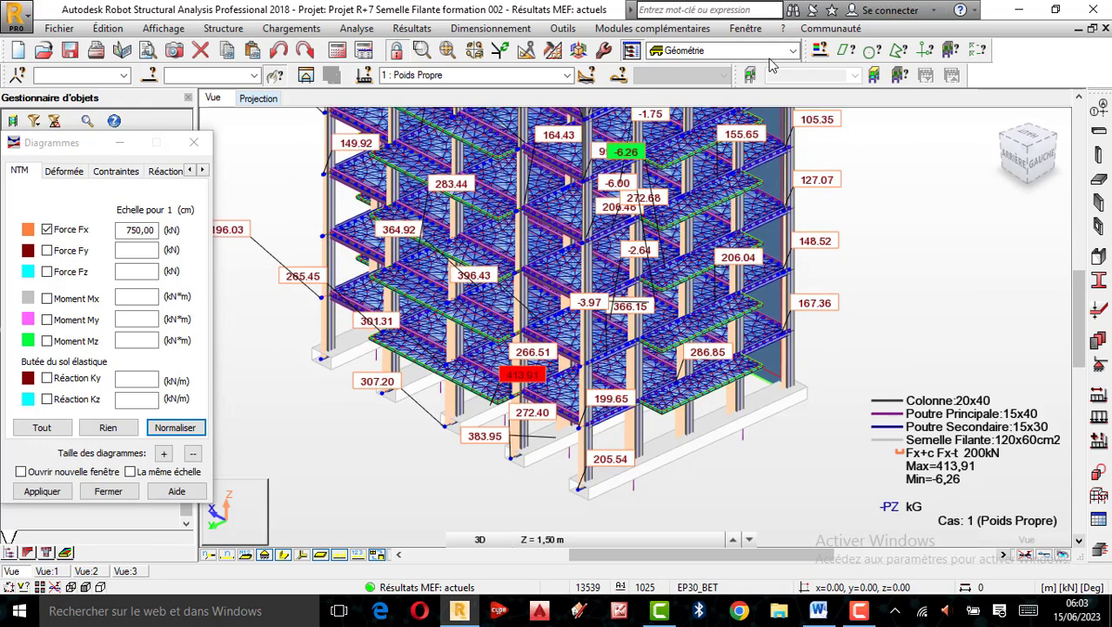
left_click(823, 50)
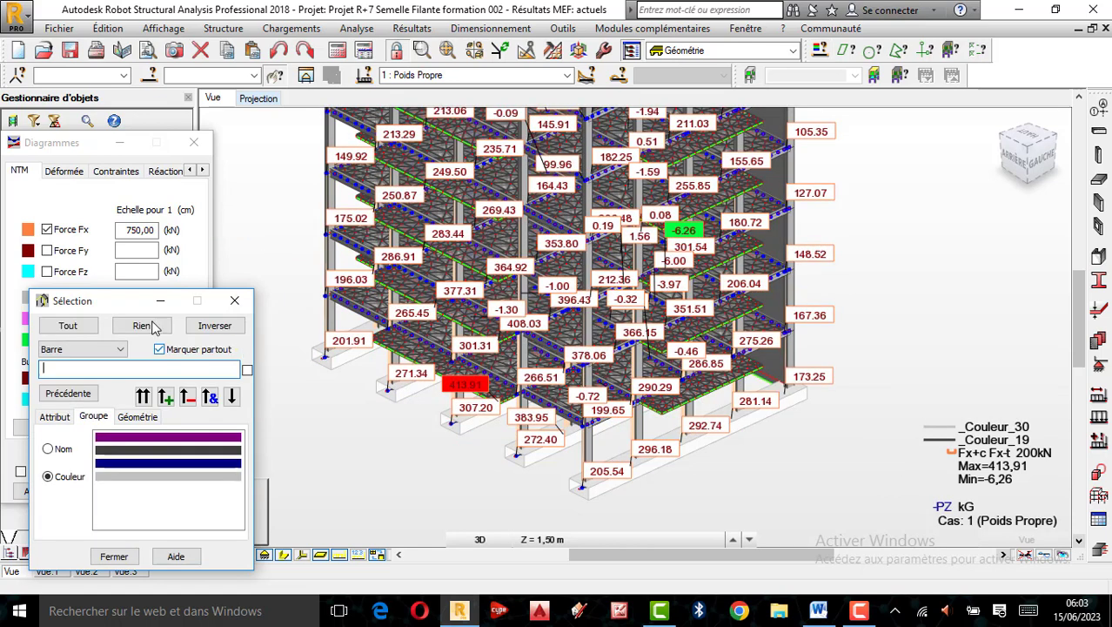
- Set up the bar selection to filter by the Section attribute and clear away from the colour groups
left_click(410, 389)
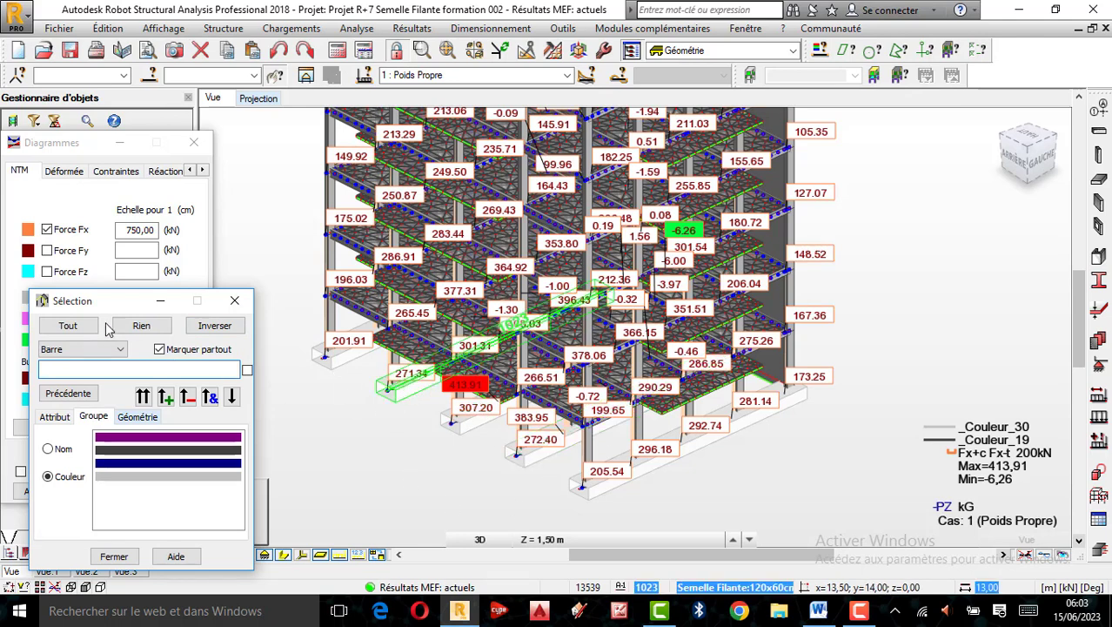
left_click_drag(110, 311, 149, 259)
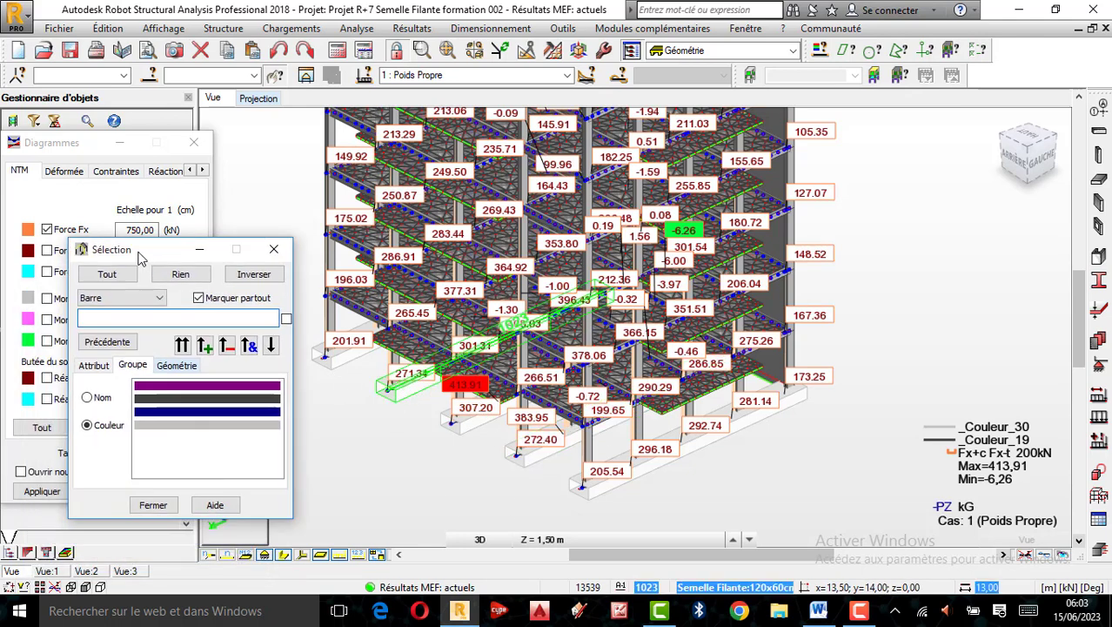
left_click(87, 300)
left_click(89, 300)
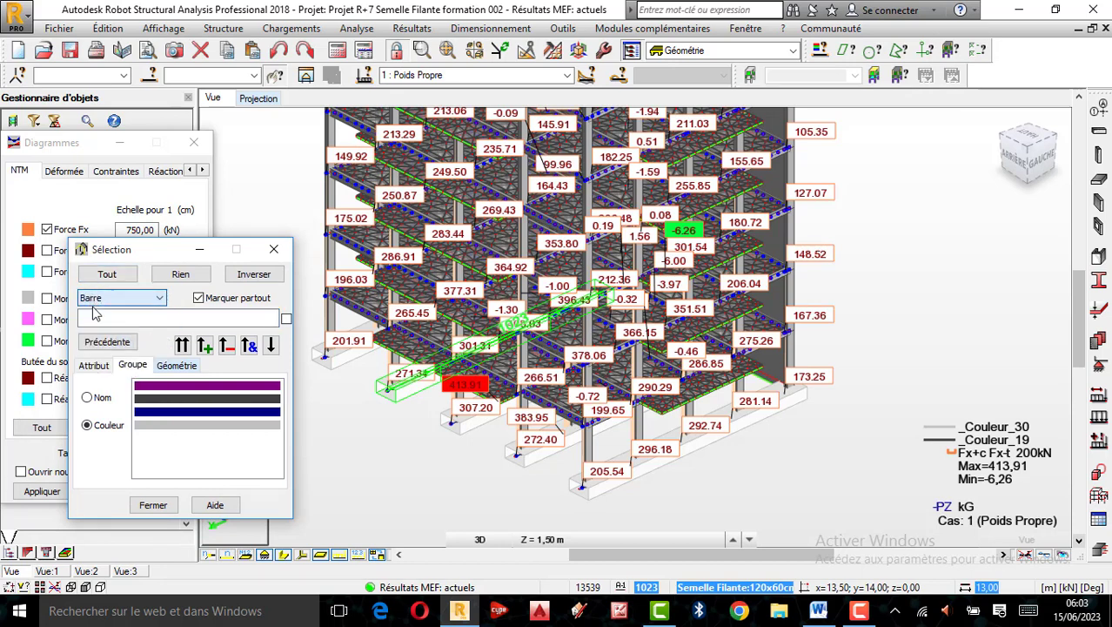
left_click(94, 366)
left_click(344, 463)
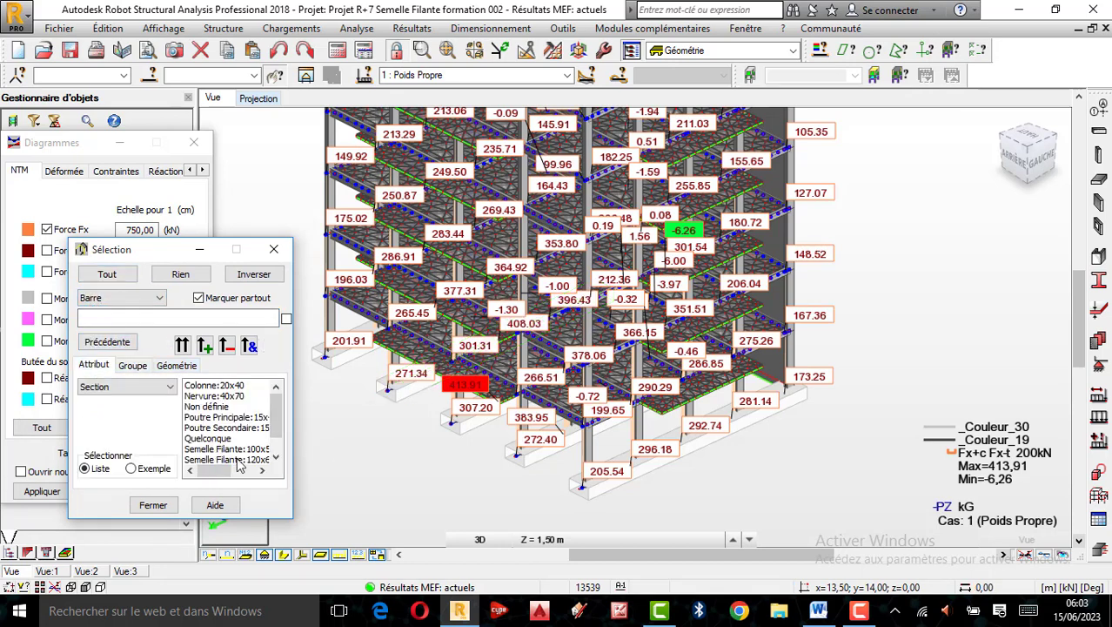
- Select all strip footing bars with the section Semelle Filante:120x60 and check them in the 3D model
left_click(238, 458)
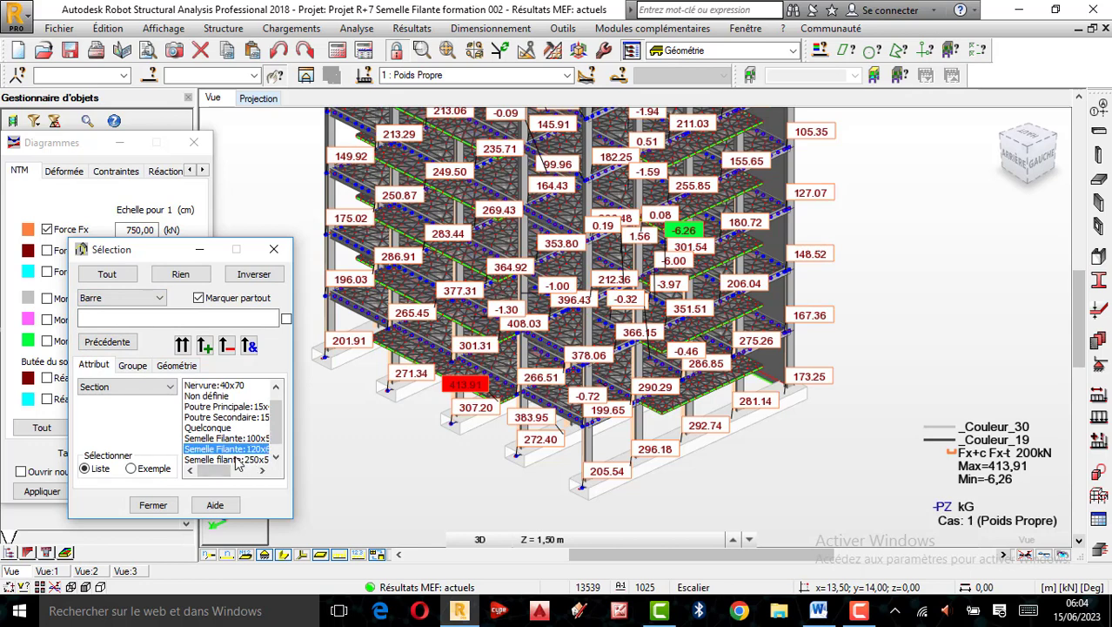
left_click(235, 460)
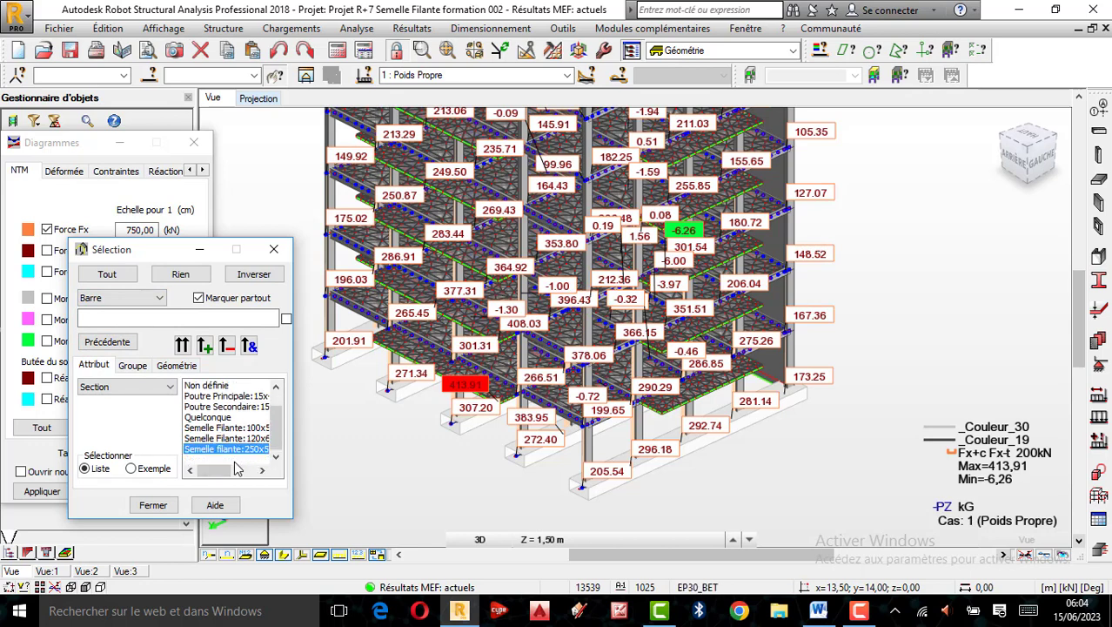
left_click(259, 439)
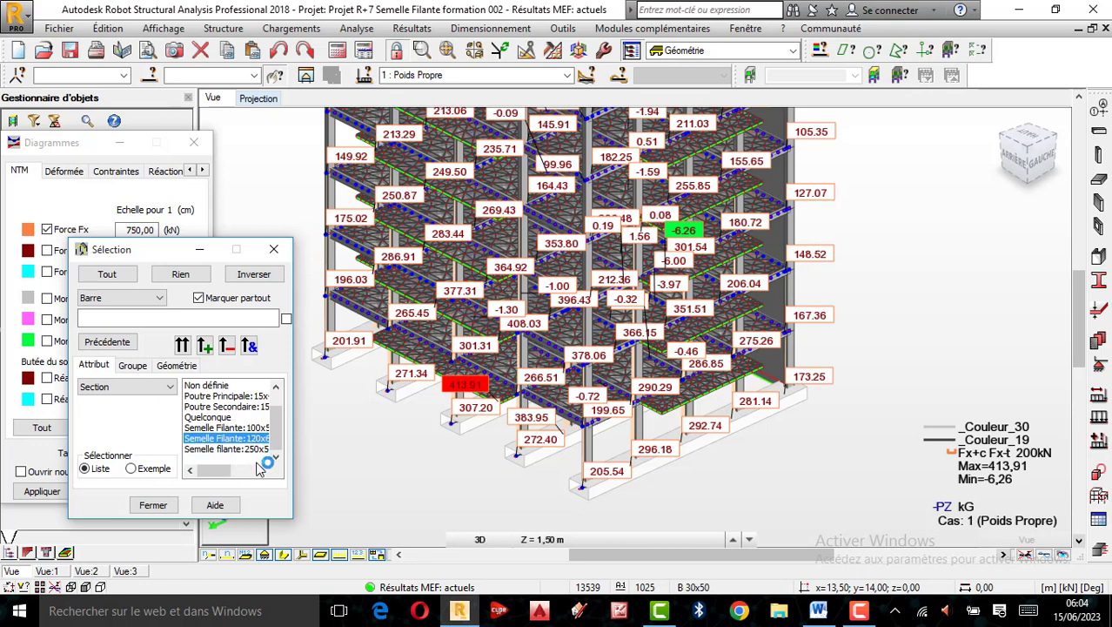
left_click(263, 471)
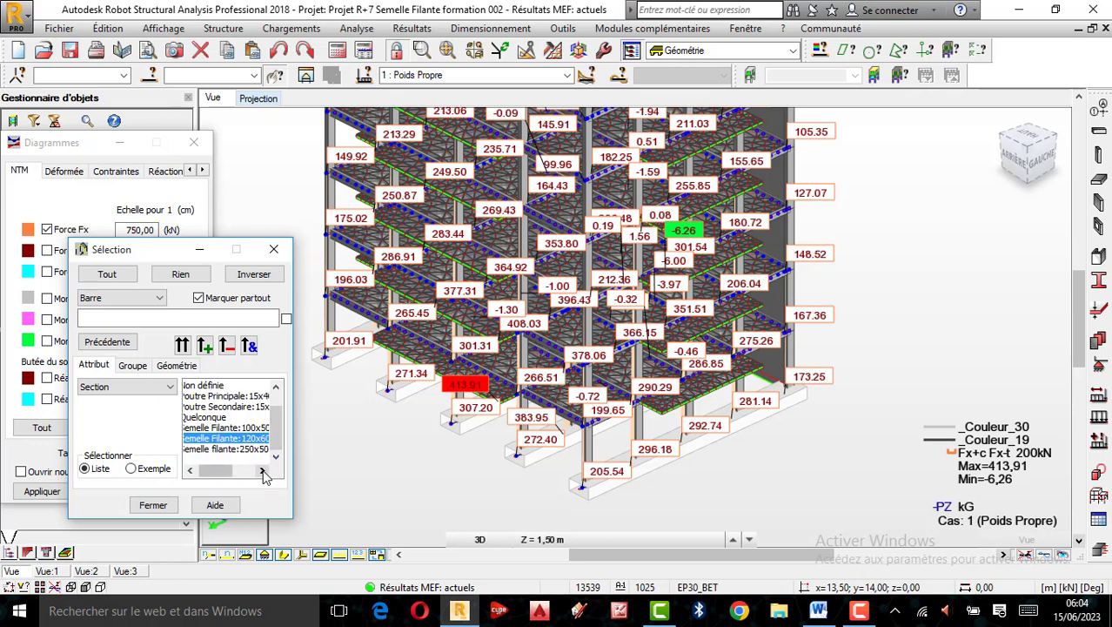
left_click(208, 348)
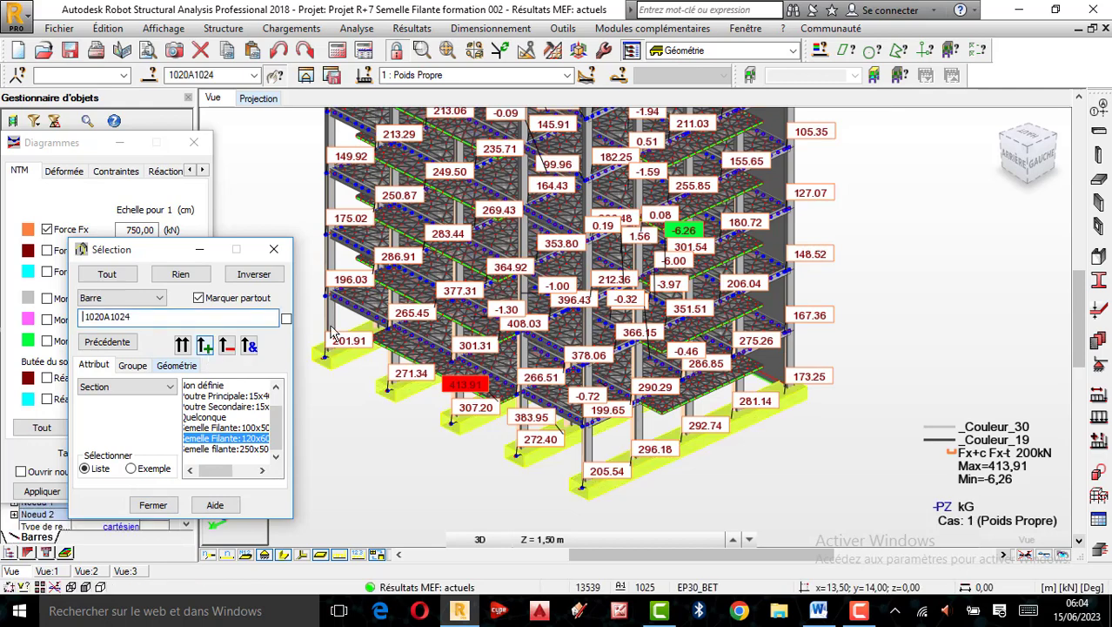
scroll(401, 355, "up", 1)
scroll(509, 380, "down", 1)
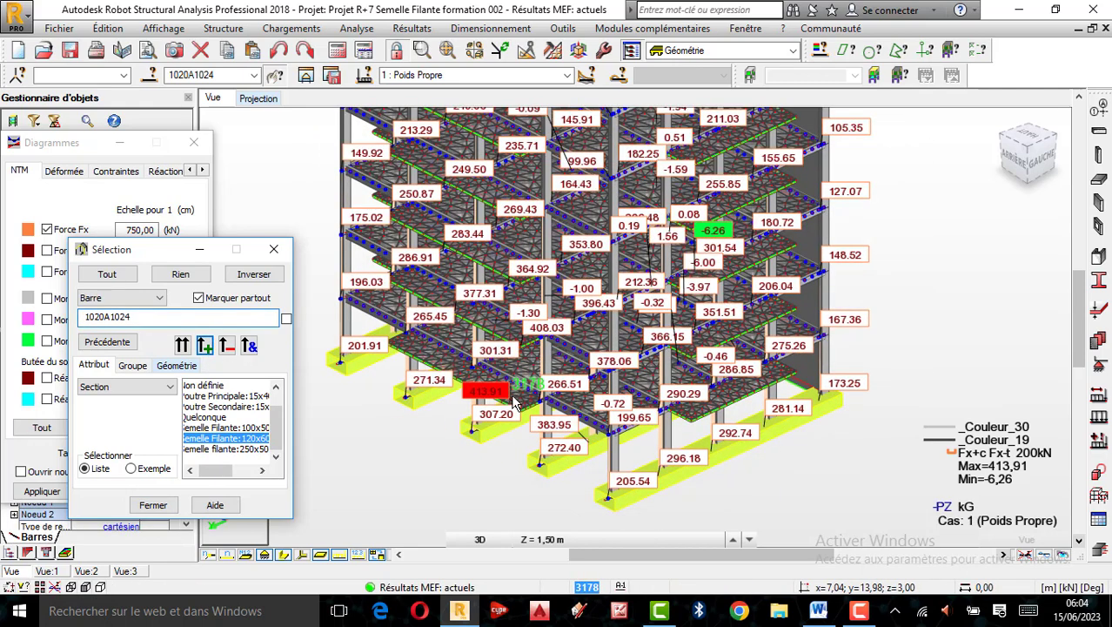
scroll(509, 392, "up", 2)
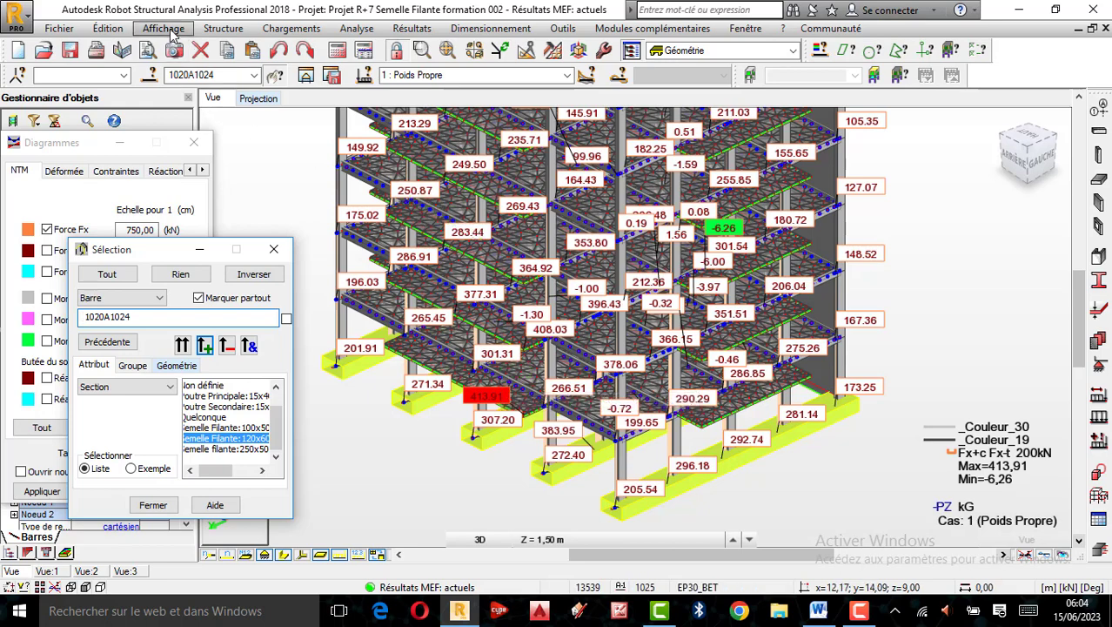
- Open the elastic soil settings for bars (Sol élastique pour les barres) with the strip footings selected
left_click(219, 29)
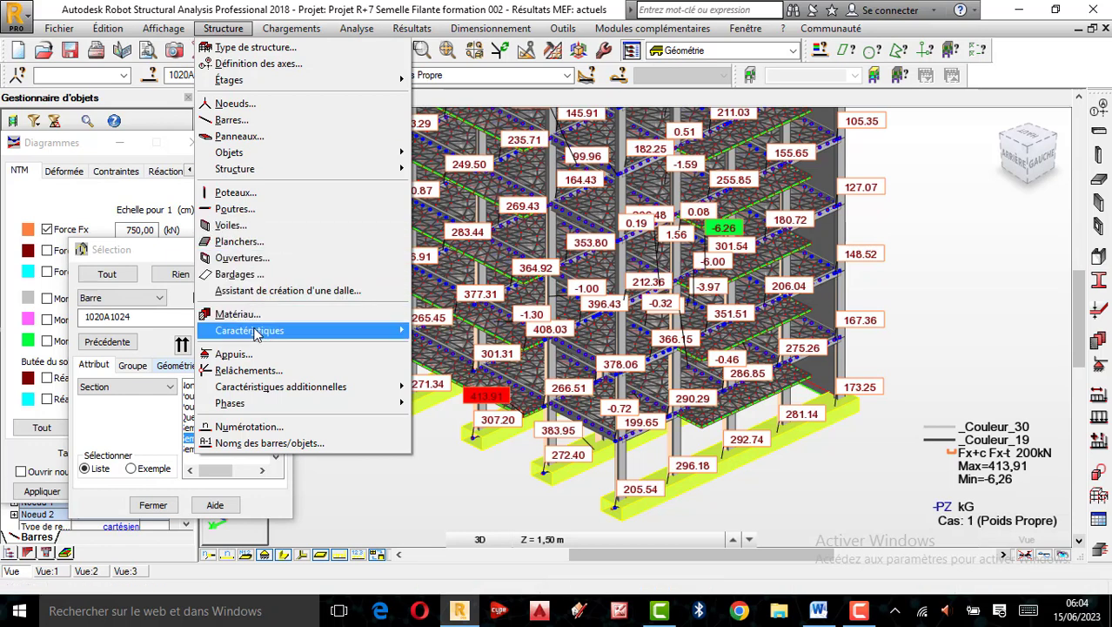
mouse_move(255, 335)
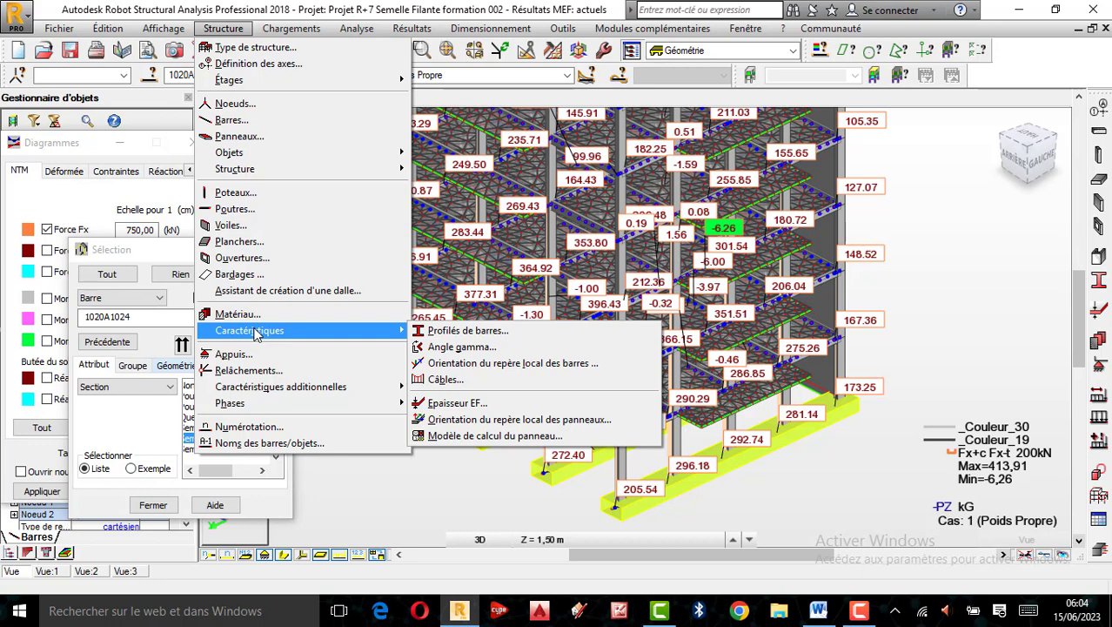
mouse_move(266, 391)
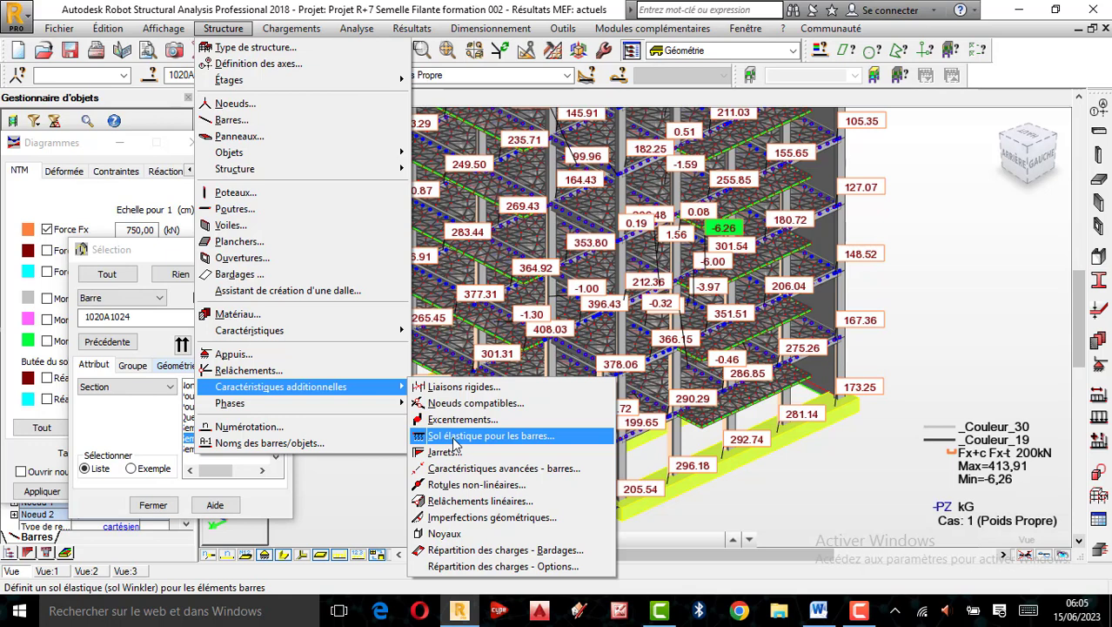
left_click(453, 436)
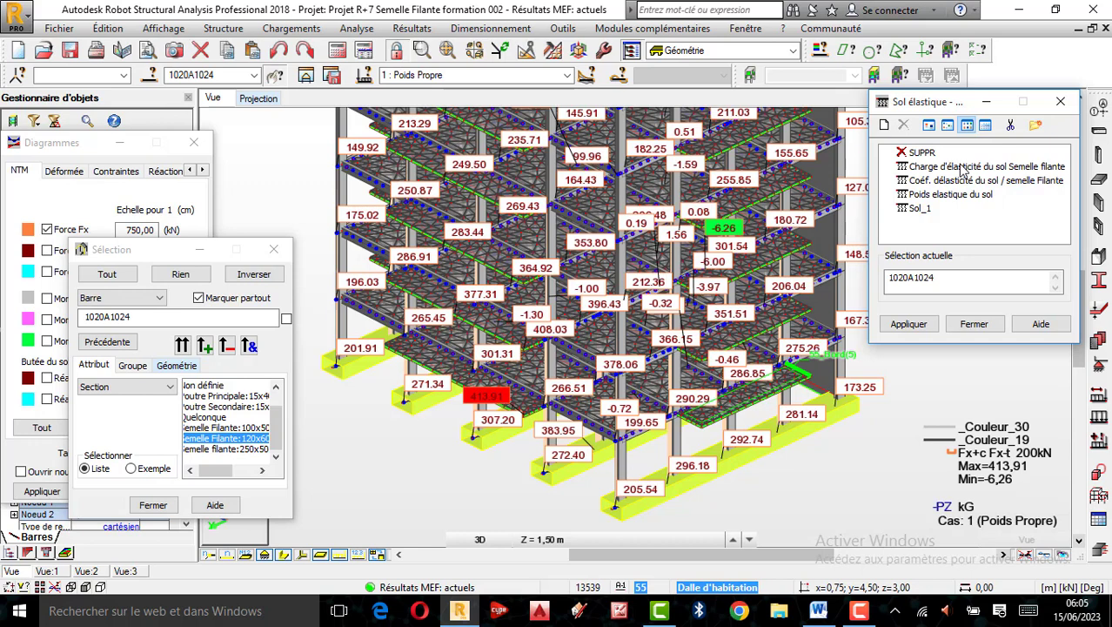
- Create a new elastic soil definition named "Coef. dr'élasticité du sol / Semelle filante"
left_click(885, 125)
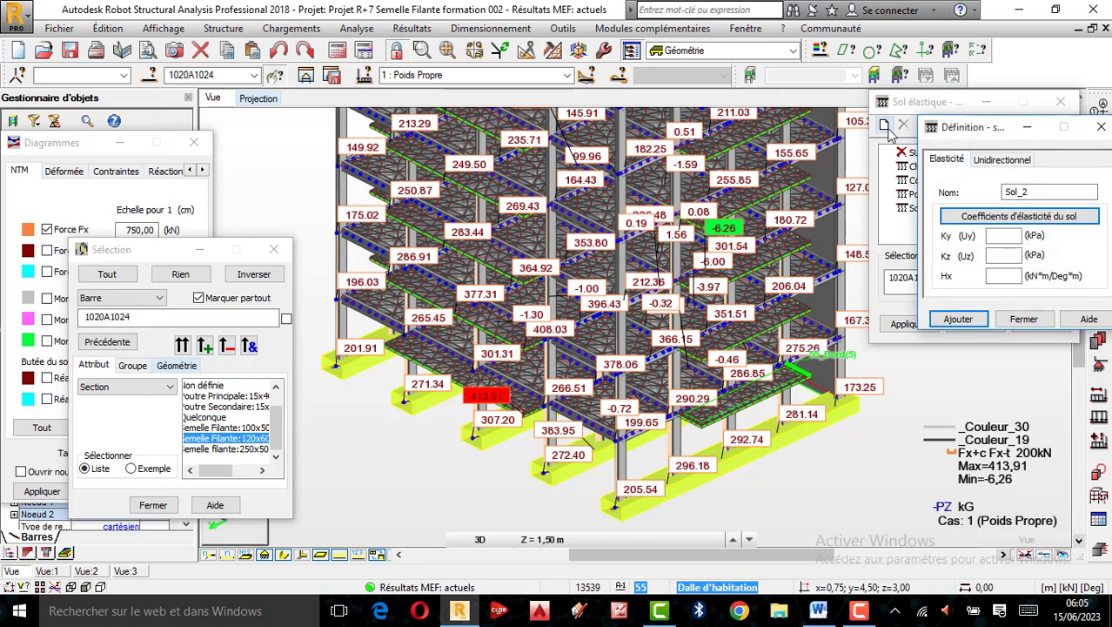
left_click_drag(1077, 191, 1002, 191)
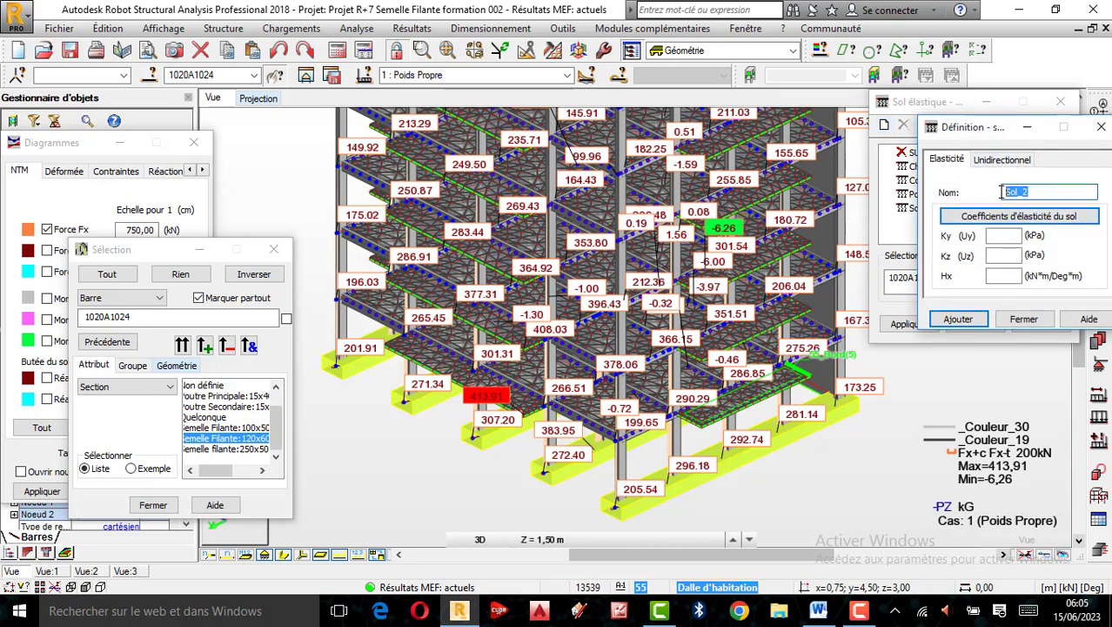
key("BackSpace")
type("Coef. dr'élasticit")
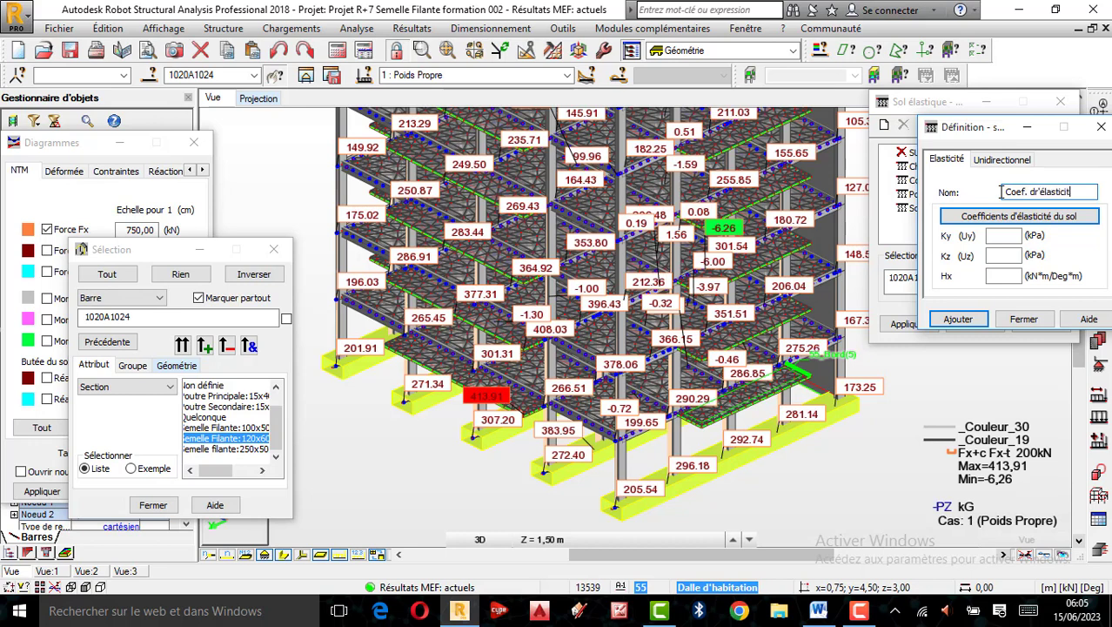
type("é du sol")
type(" /")
type(" Semelle f")
type("ilante")
- Go over the Ky and Kz stiffness values of the new soil and open its elasticity coefficient calculation
left_click(1006, 237)
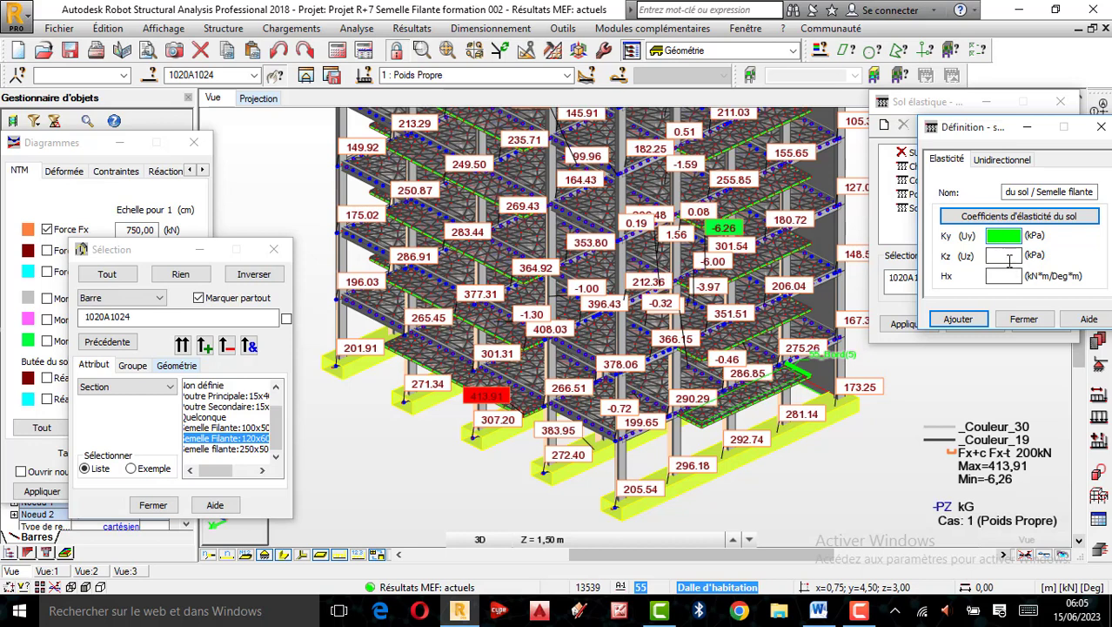
left_click(1006, 257)
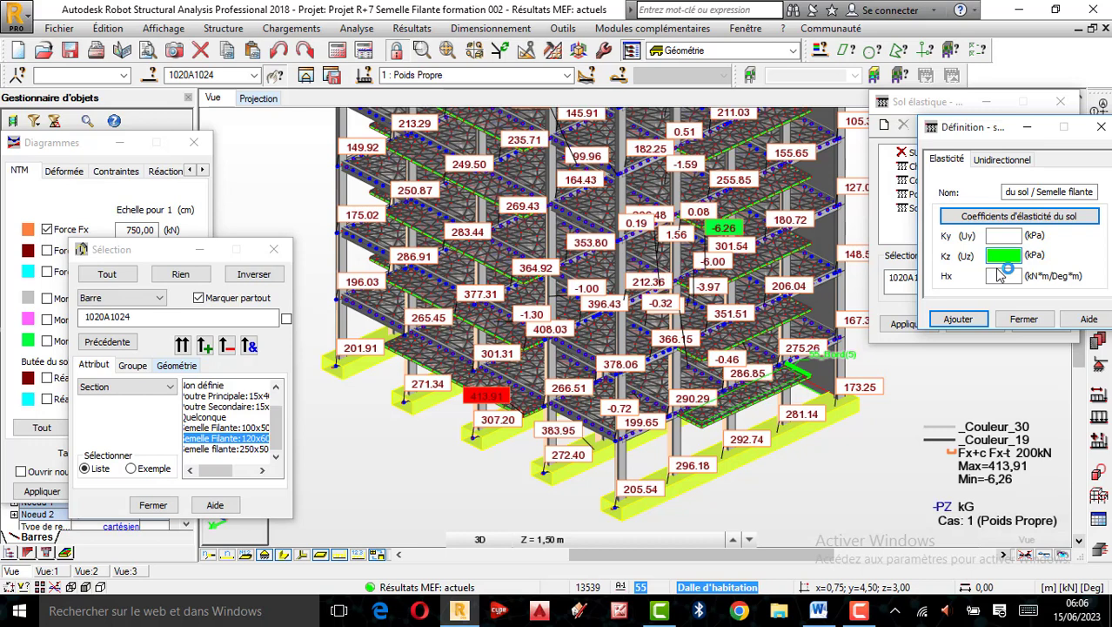
left_click(1026, 223)
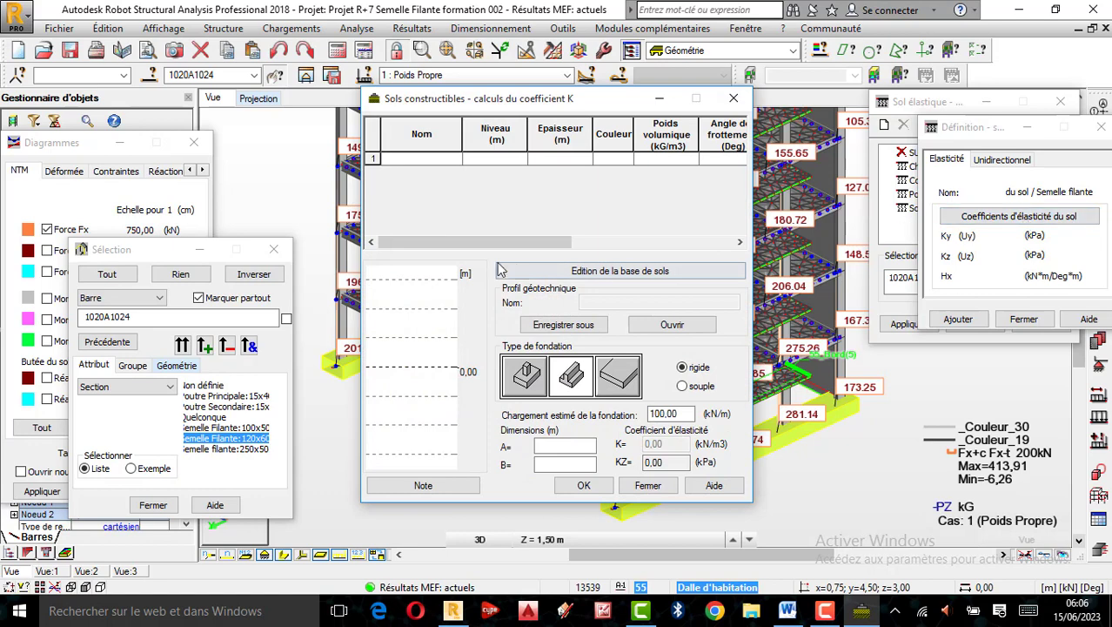
- Add three soil layers in order: Argiles et limons fermes, Argiles et limons mous, and Argiles très fermes et dures
left_click(455, 159)
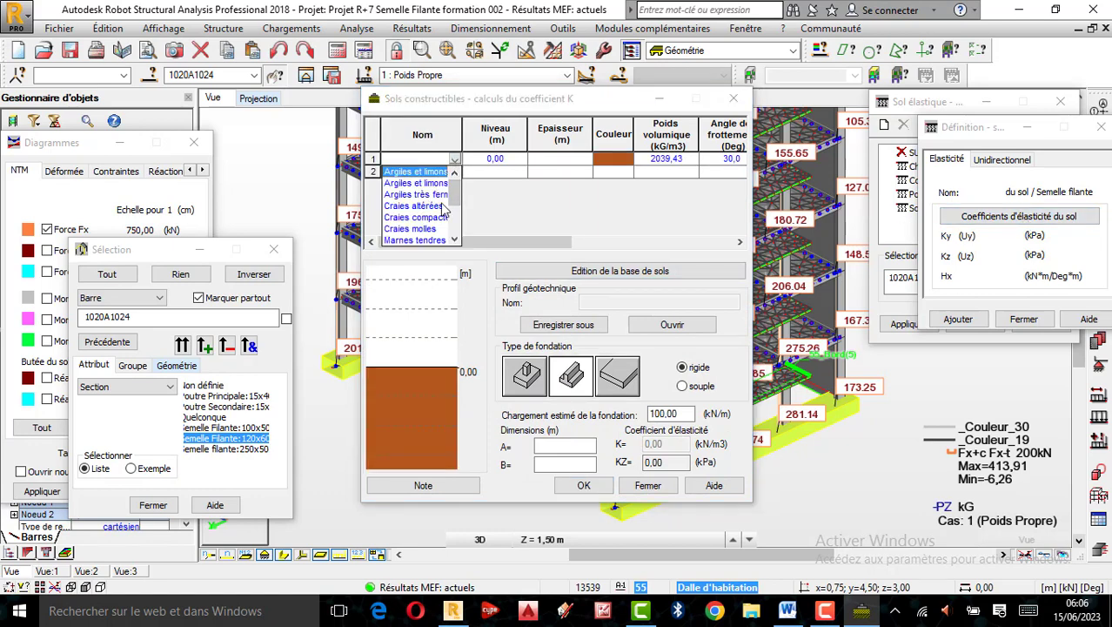
left_click(465, 146)
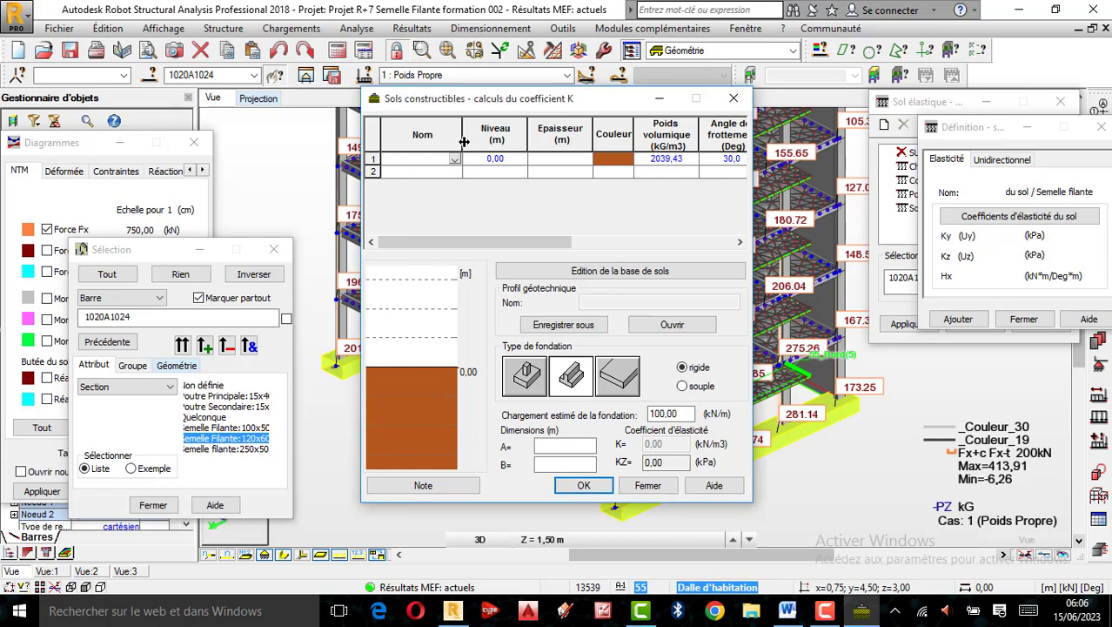
left_click_drag(463, 145, 495, 142)
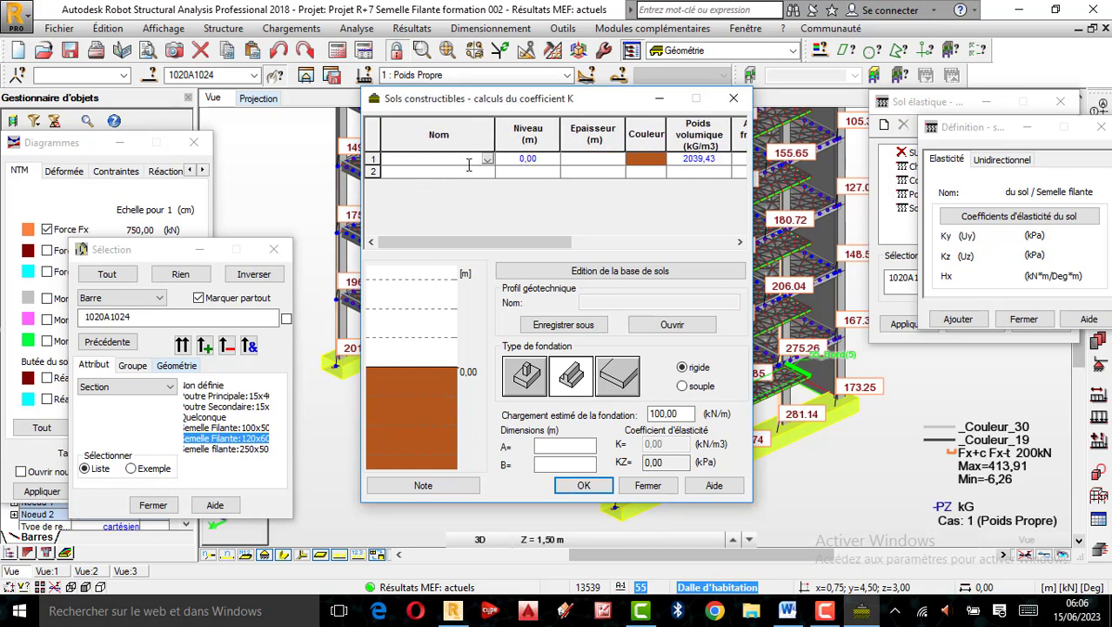
left_click(487, 160)
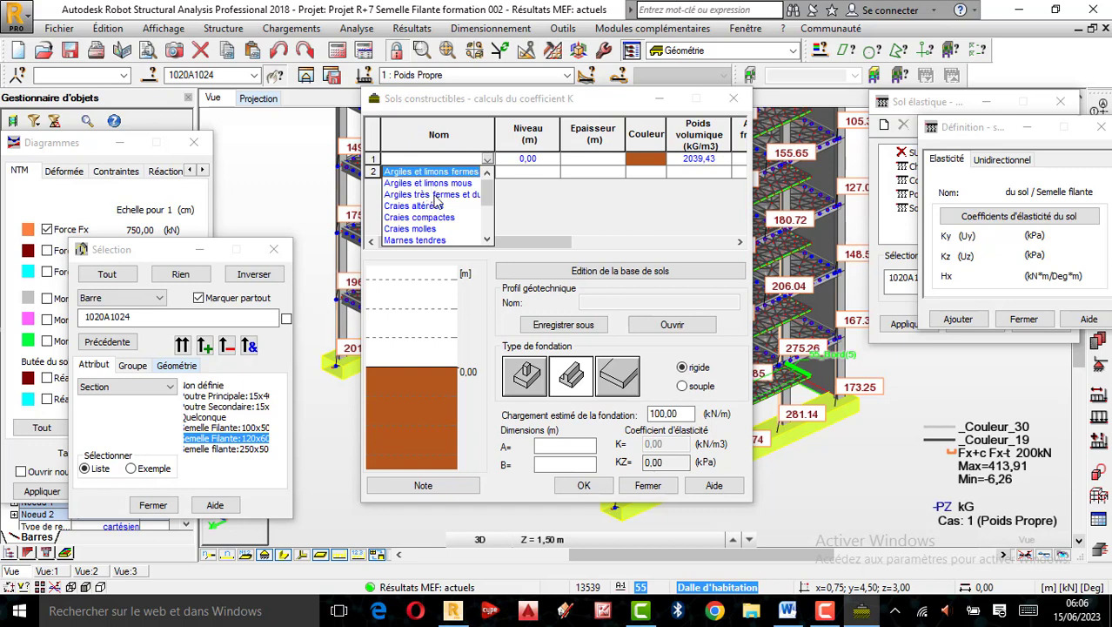
left_click(467, 172)
left_click(486, 173)
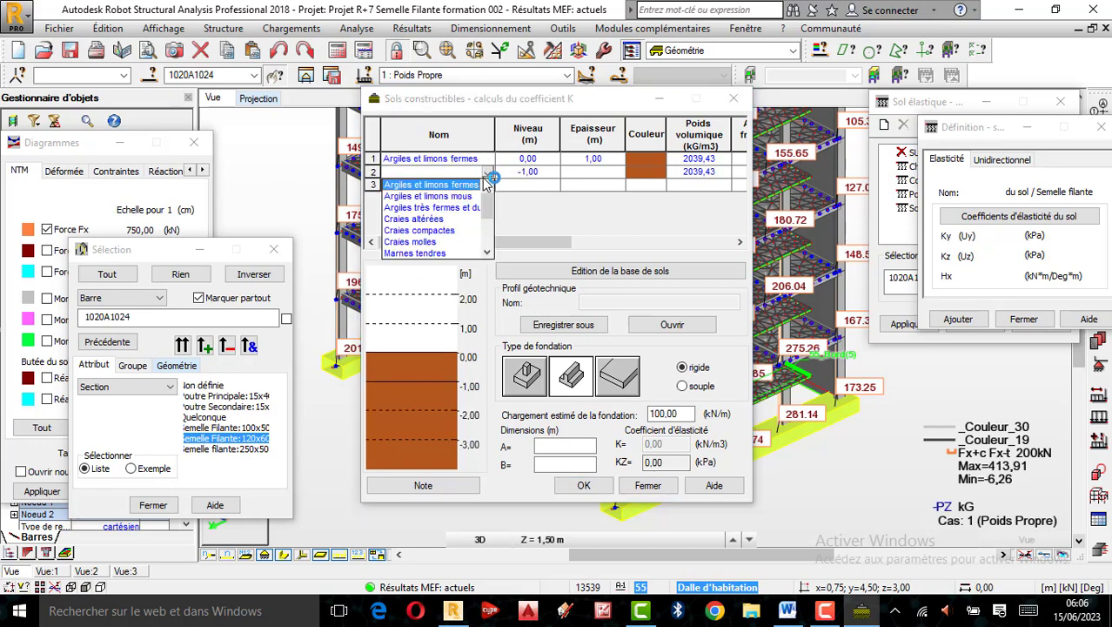
left_click(428, 196)
left_click(487, 186)
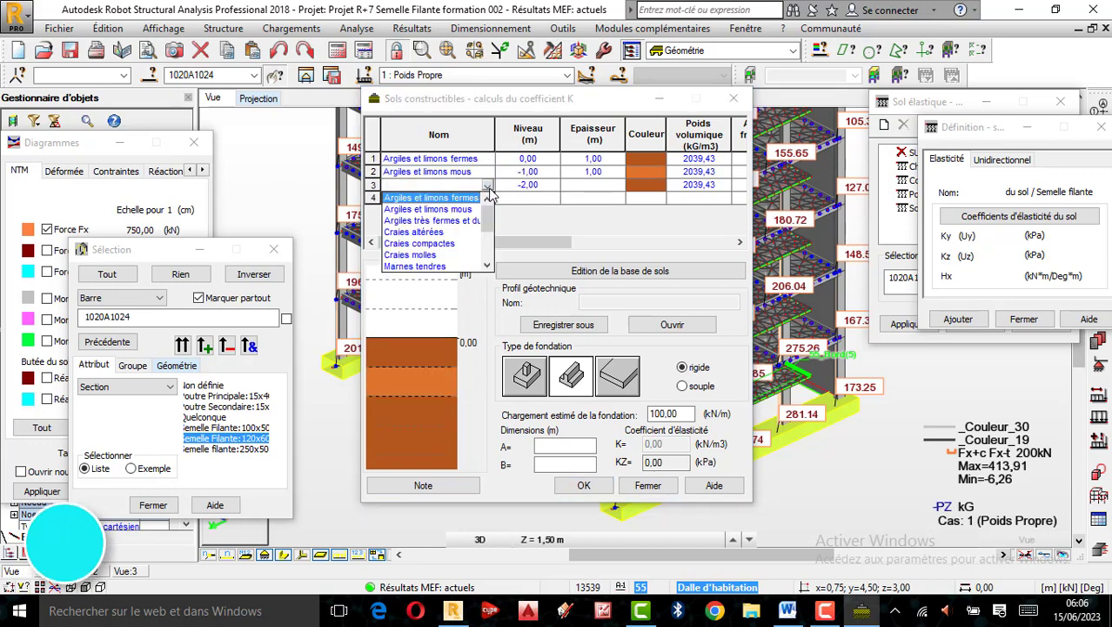
left_click(452, 222)
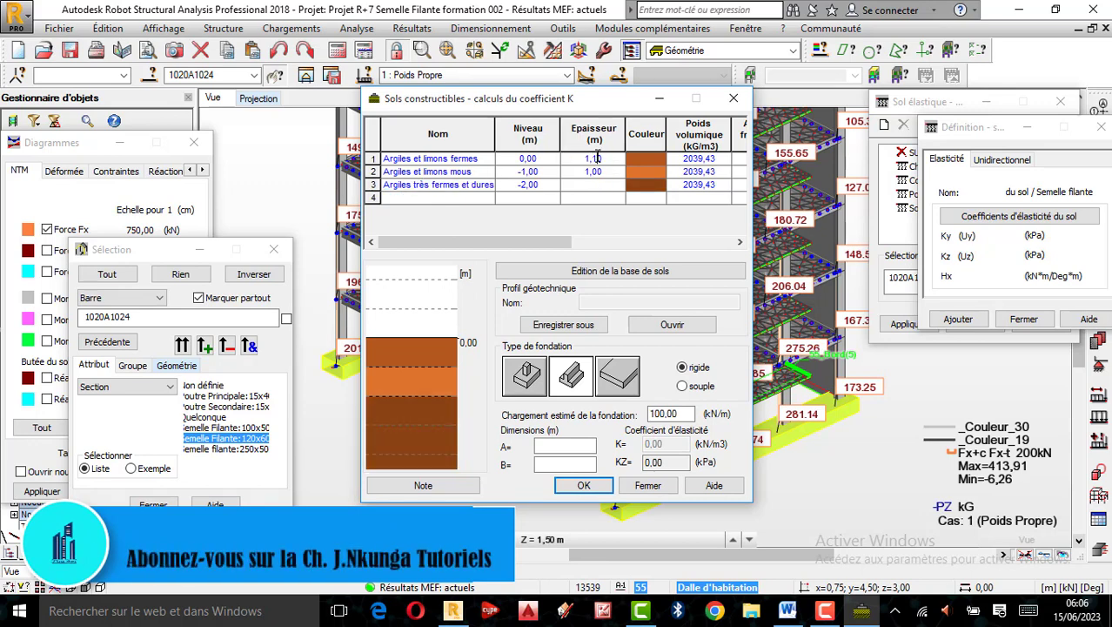
- Set the thickness of the first soil layer to 1.50 m and of the second to 2.00 m
key("BackSpace")
type("5")
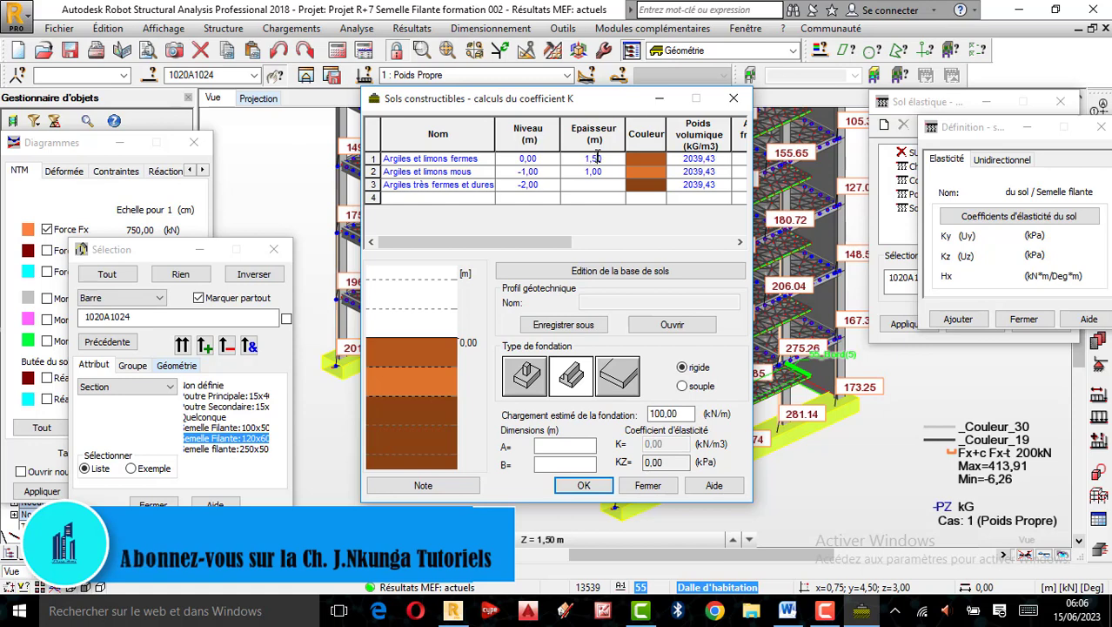
left_click(595, 201)
left_click(600, 172)
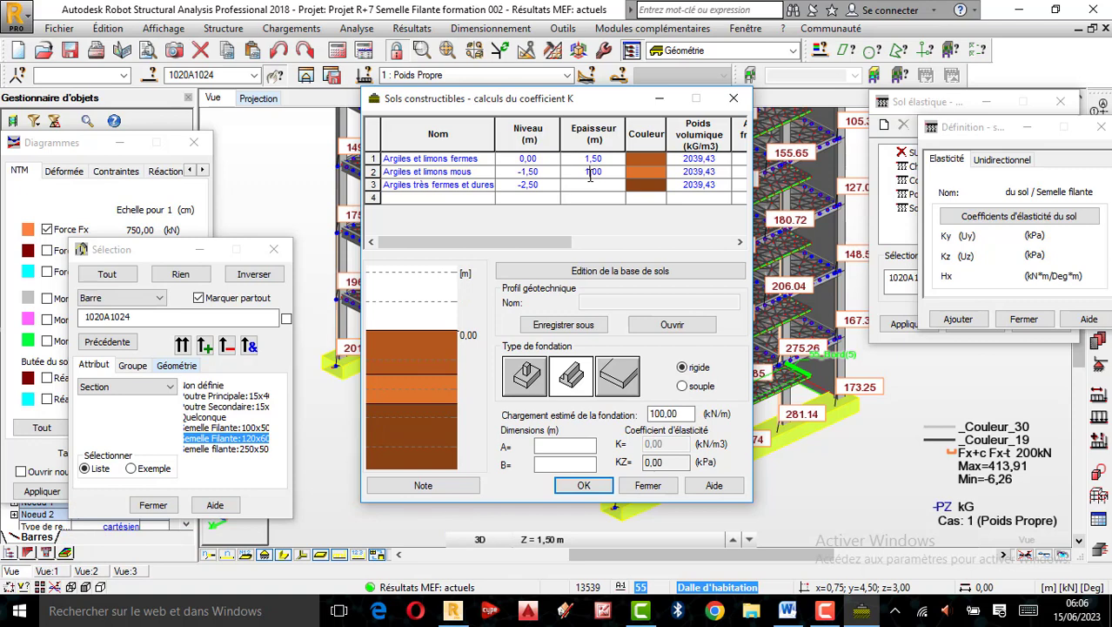
type("2")
left_click(546, 186)
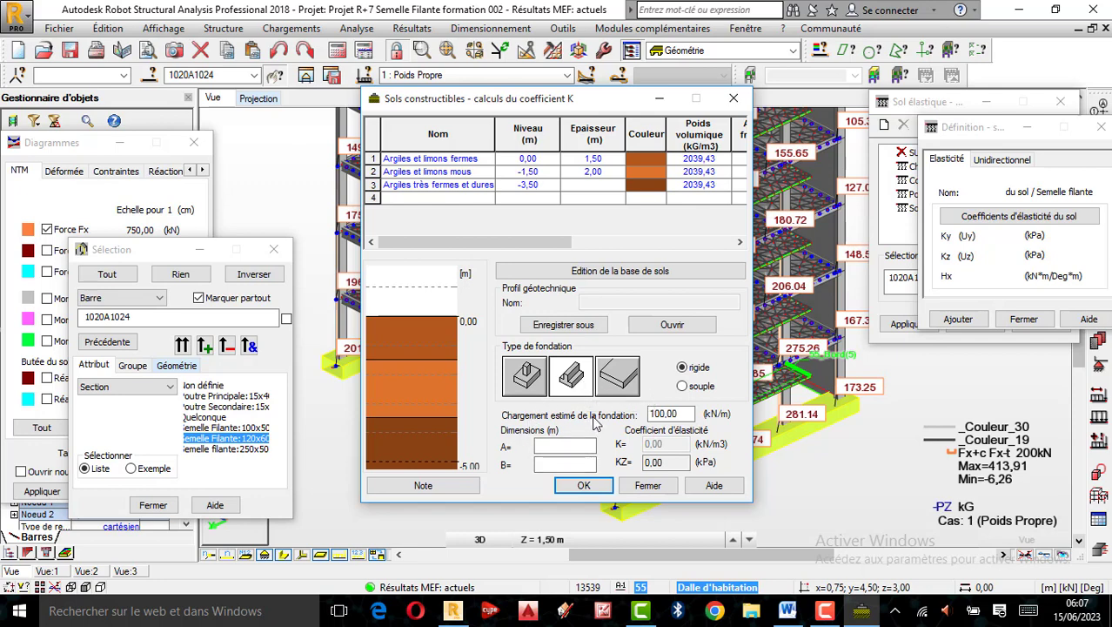
- Go over the estimated foundation load and dimensions A and B of the K calculation, and close the calculation and the new soil definition
double_click(667, 414)
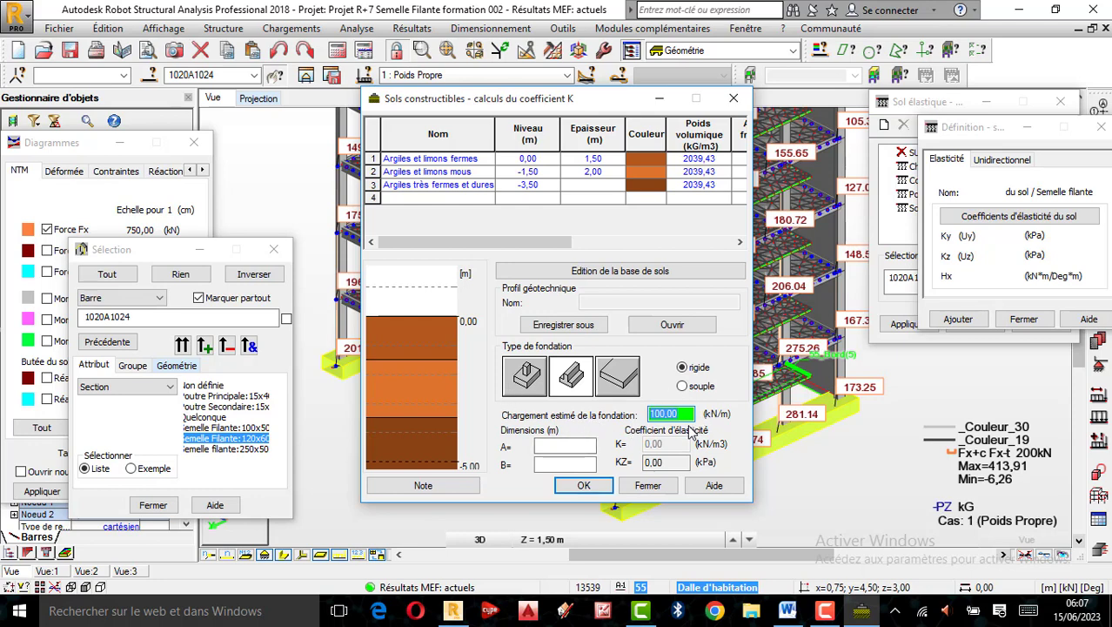
left_click(545, 445)
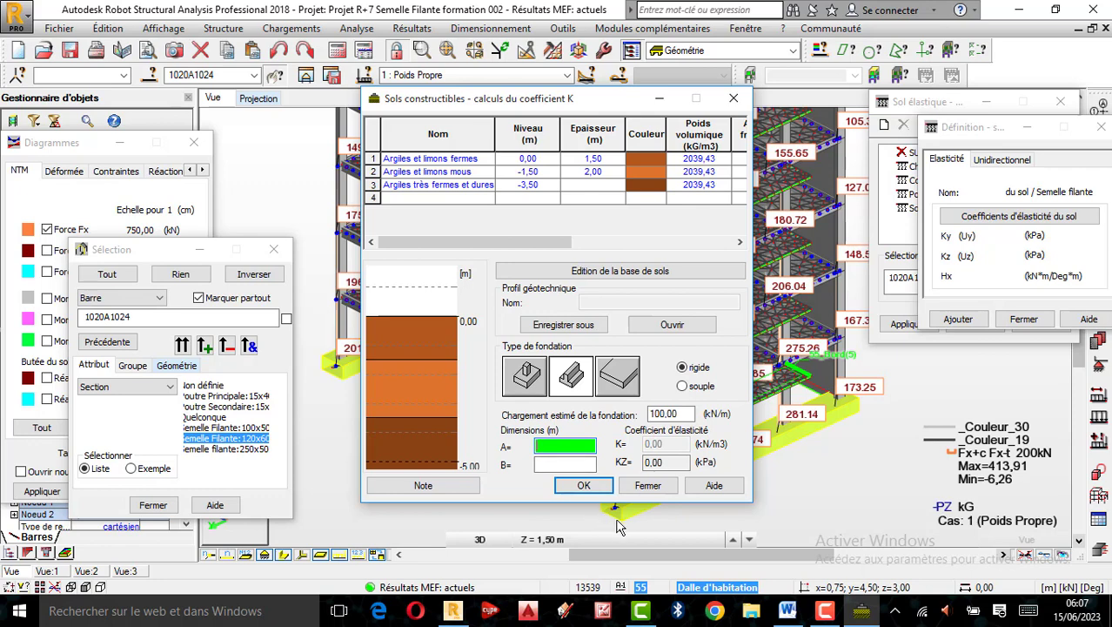
left_click(557, 467)
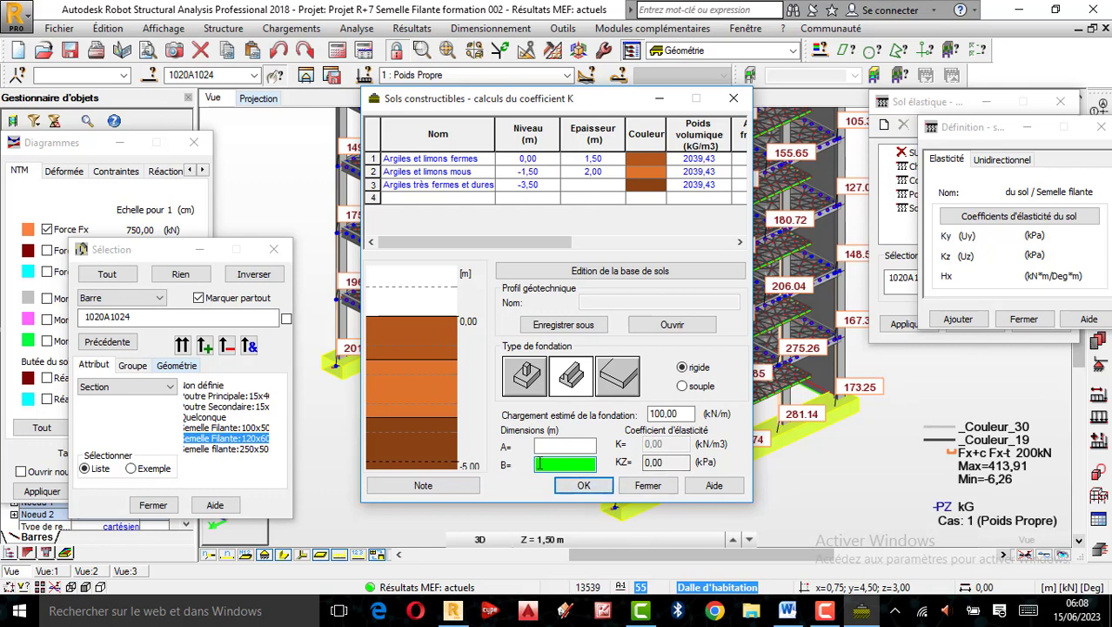
left_click(567, 444)
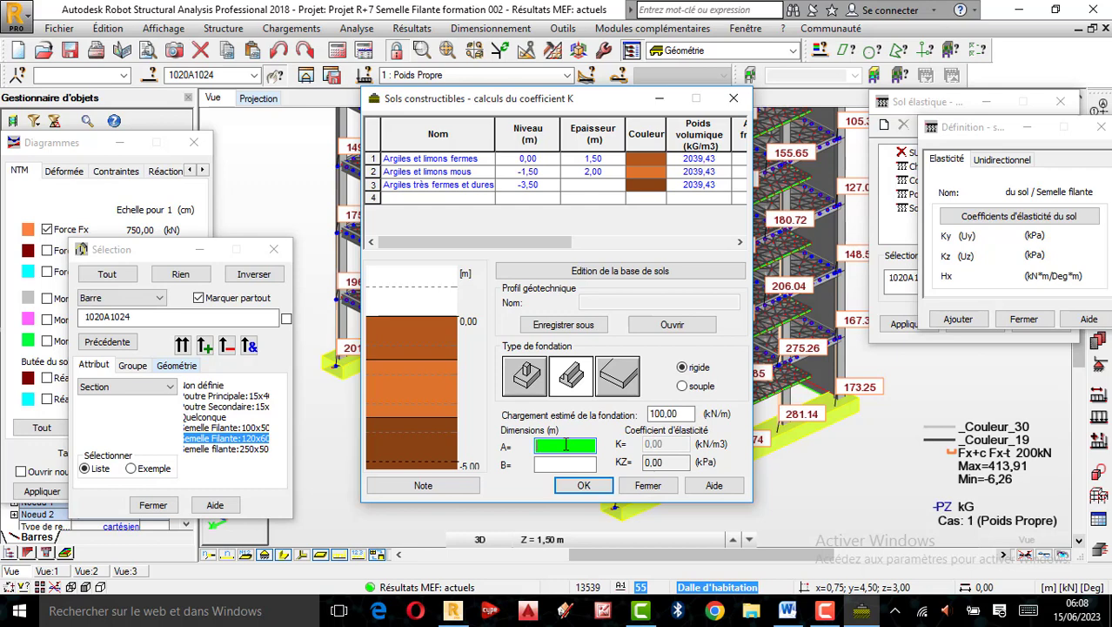
left_click(551, 466)
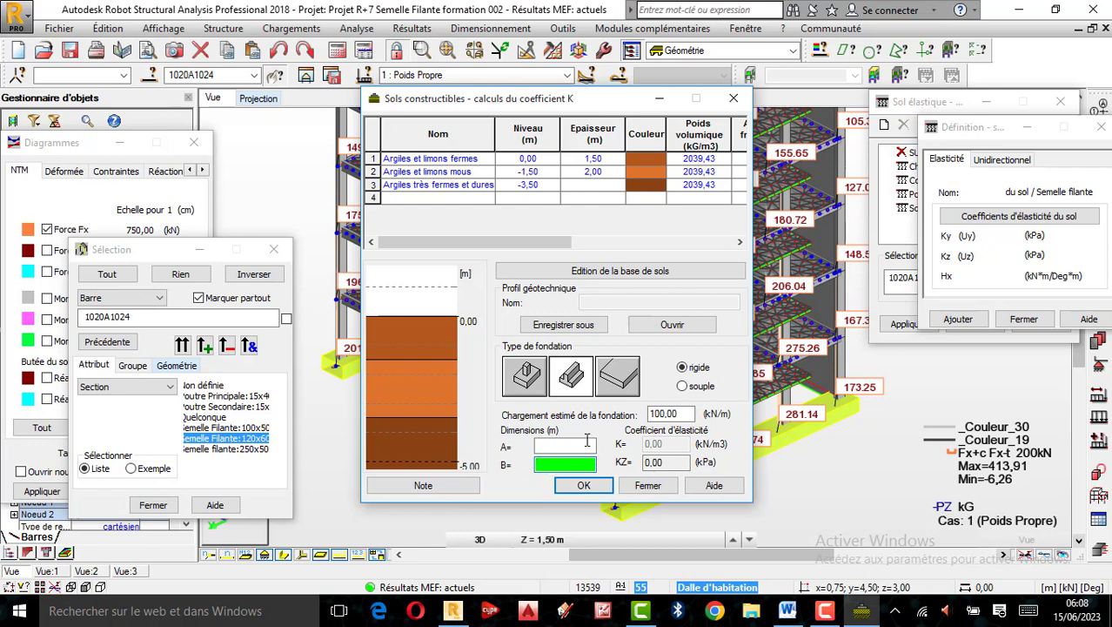
left_click(575, 443)
left_click(560, 465)
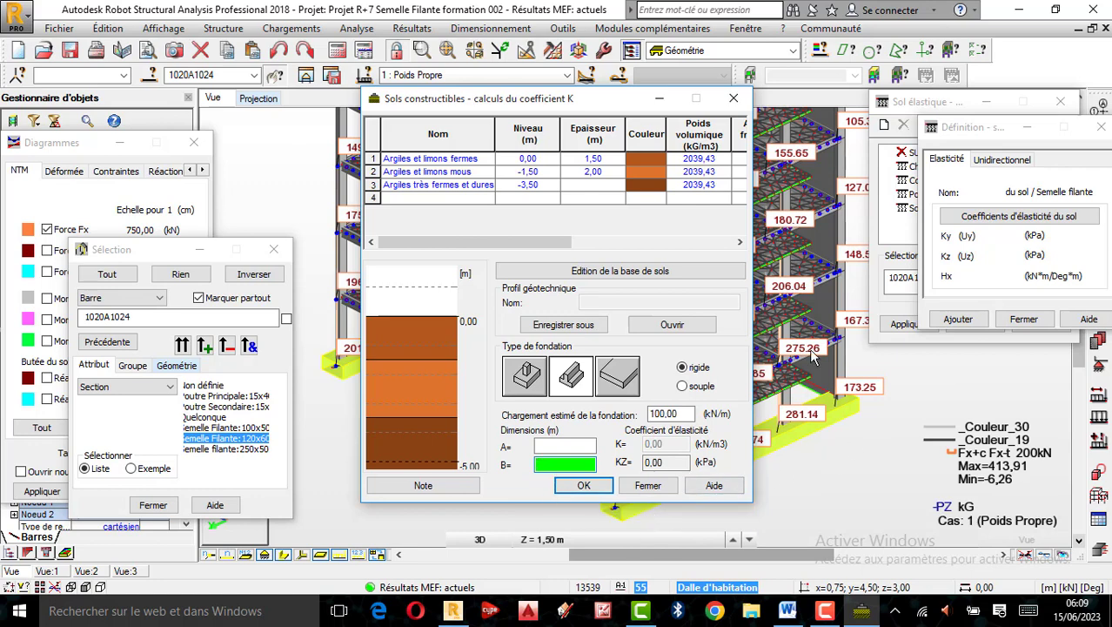
left_click(583, 486)
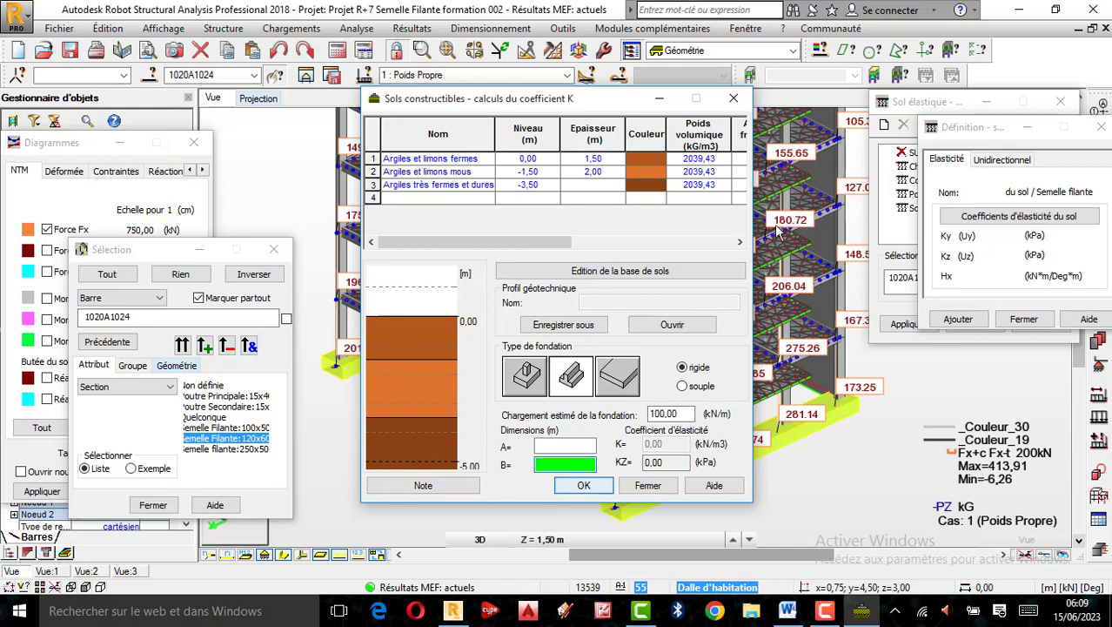
left_click(1101, 127)
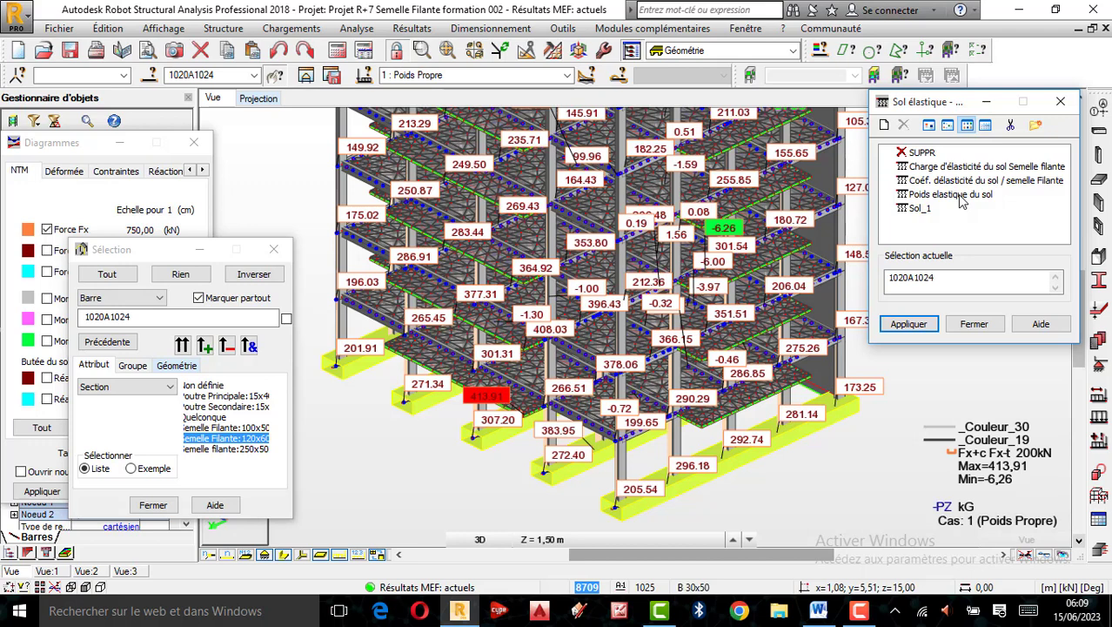
- Apply the elastic soil "Charge d'élasticité du sol Semelle filante" to bars 1020A1024, accept the structure modification, and close the elastic soil window
left_click(981, 168)
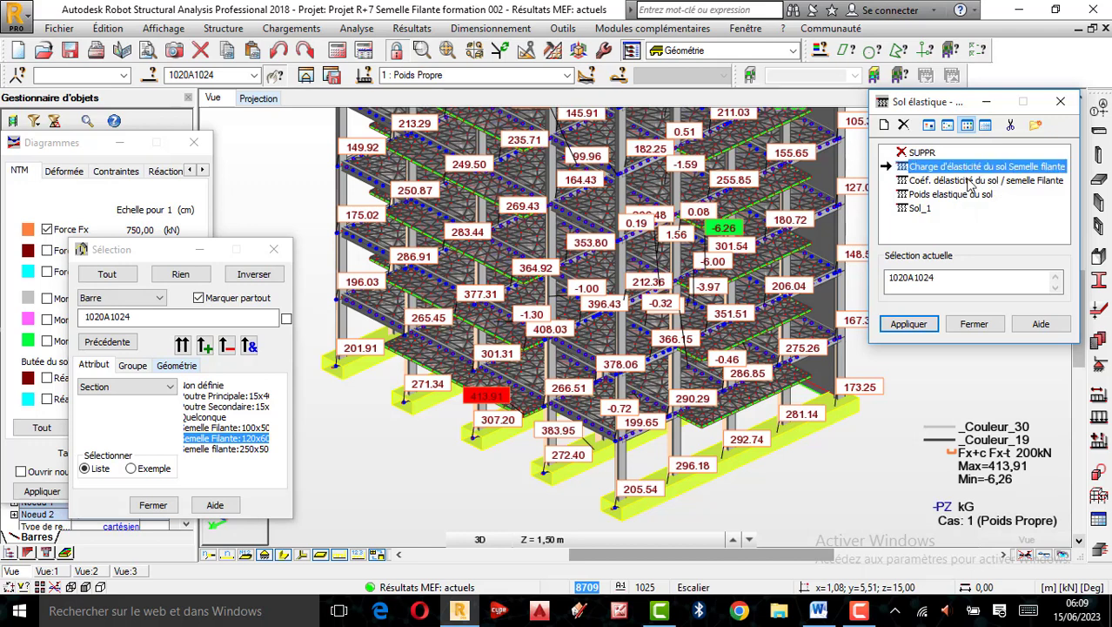
left_click(909, 325)
left_click(909, 325)
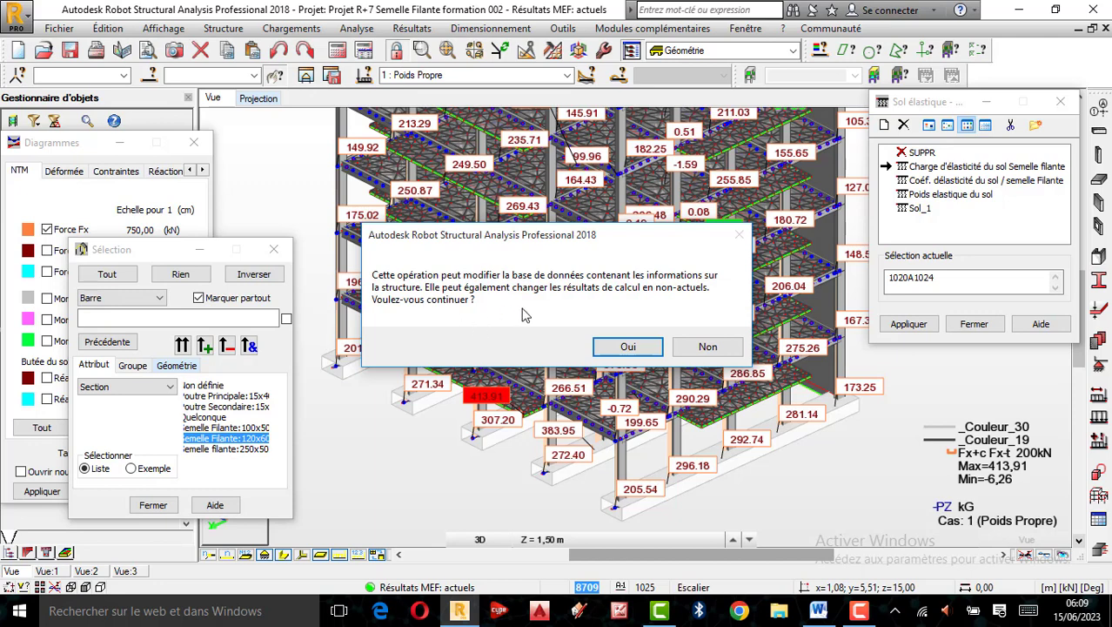
left_click(627, 346)
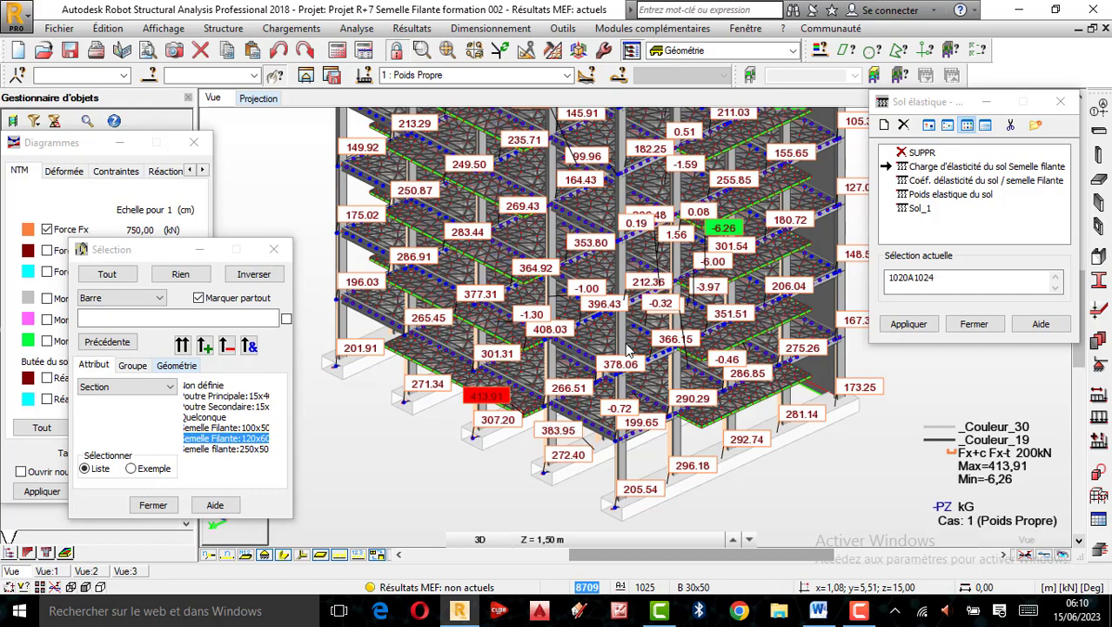
left_click(629, 351)
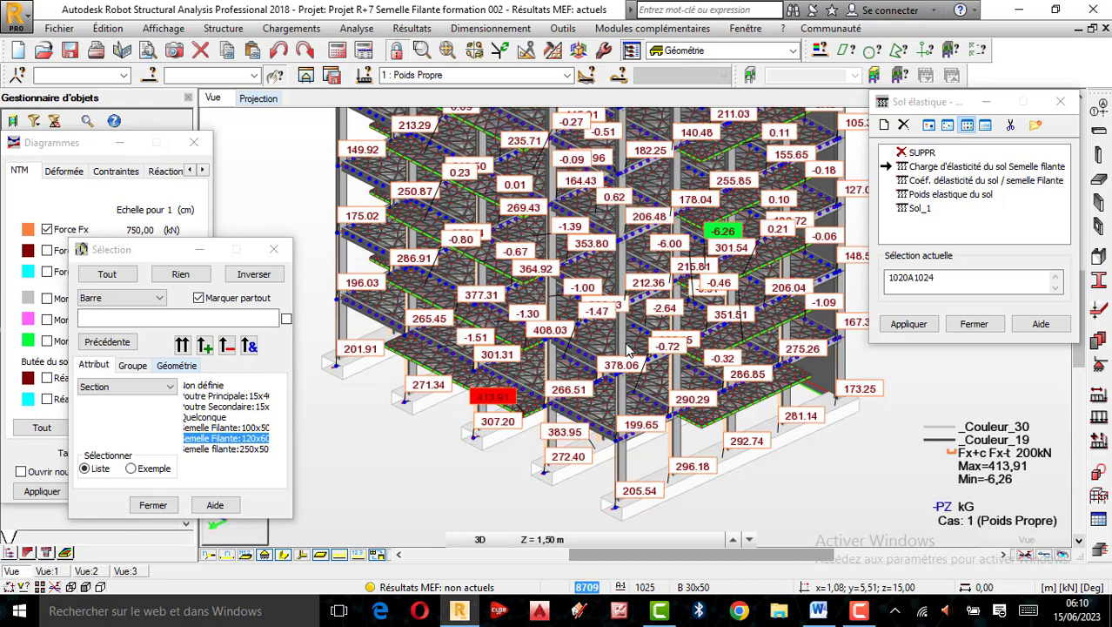
left_click(976, 328)
left_click(975, 325)
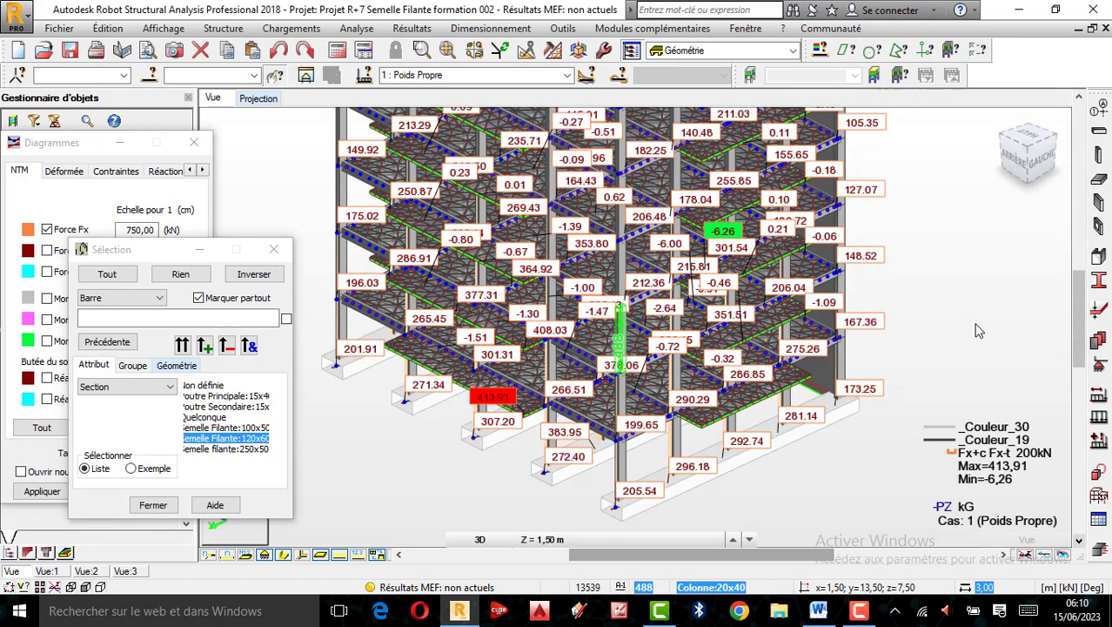
- Check the elastic soil display setting among the model's display attributes and close them
right_click(963, 306)
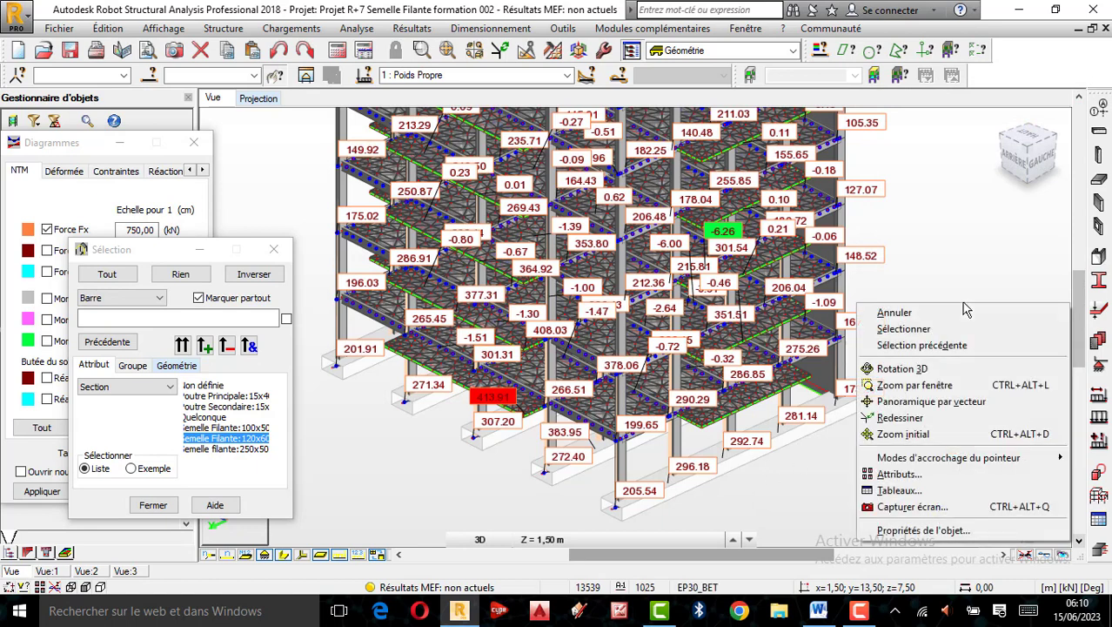
left_click(890, 470)
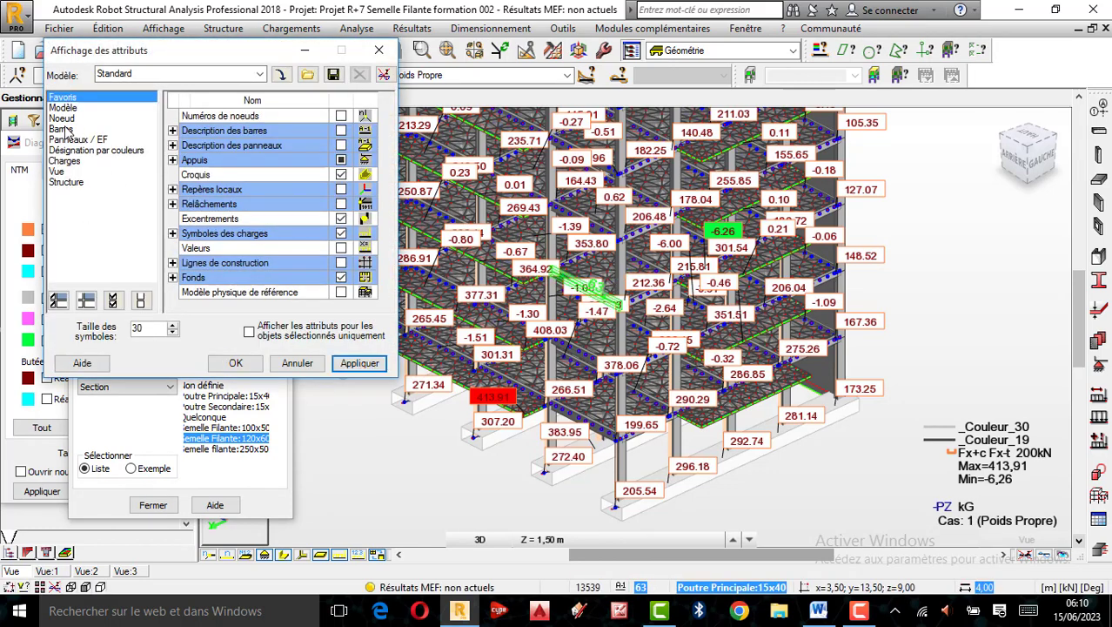
left_click(69, 119)
left_click(64, 108)
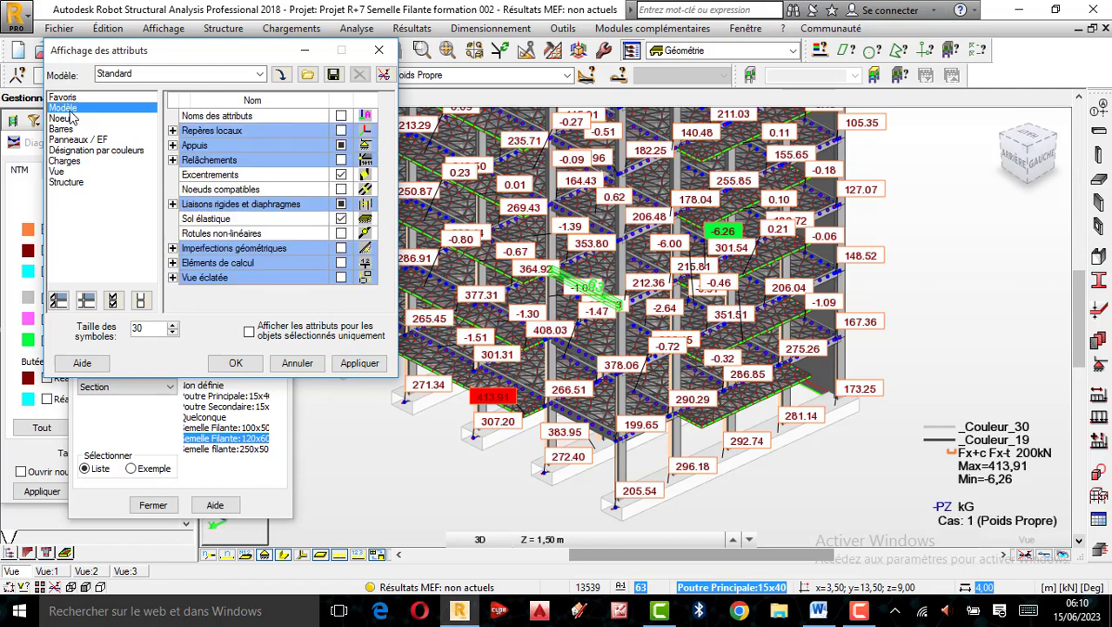
left_click(359, 364)
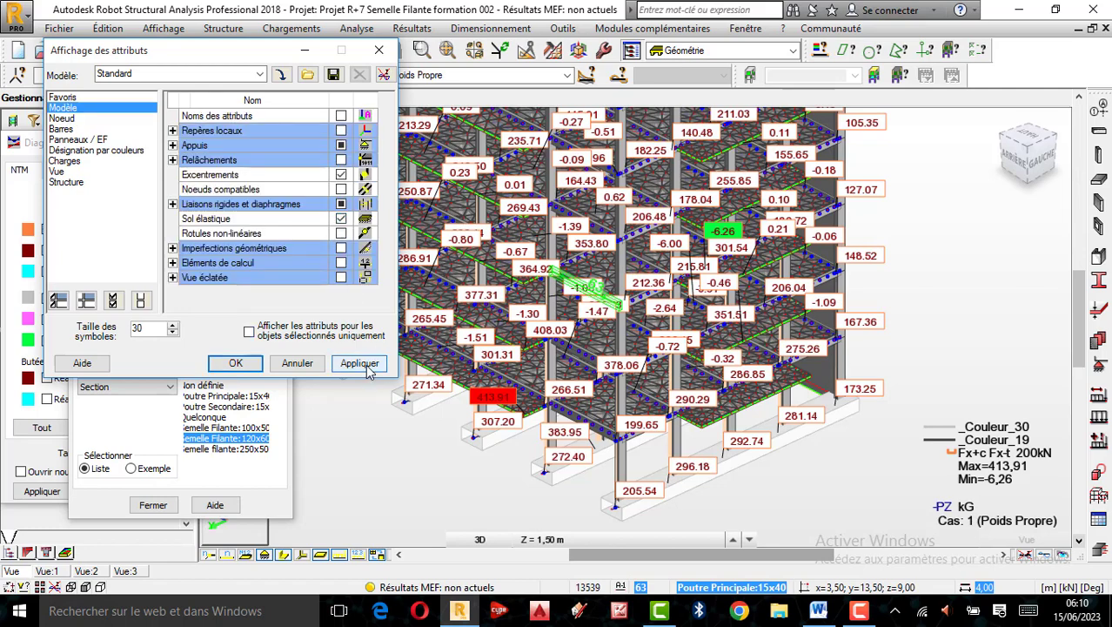
left_click(378, 50)
- Examine the strip footings and the elastic soil symbols beneath them from several angles in the 3D model
right_click(919, 342)
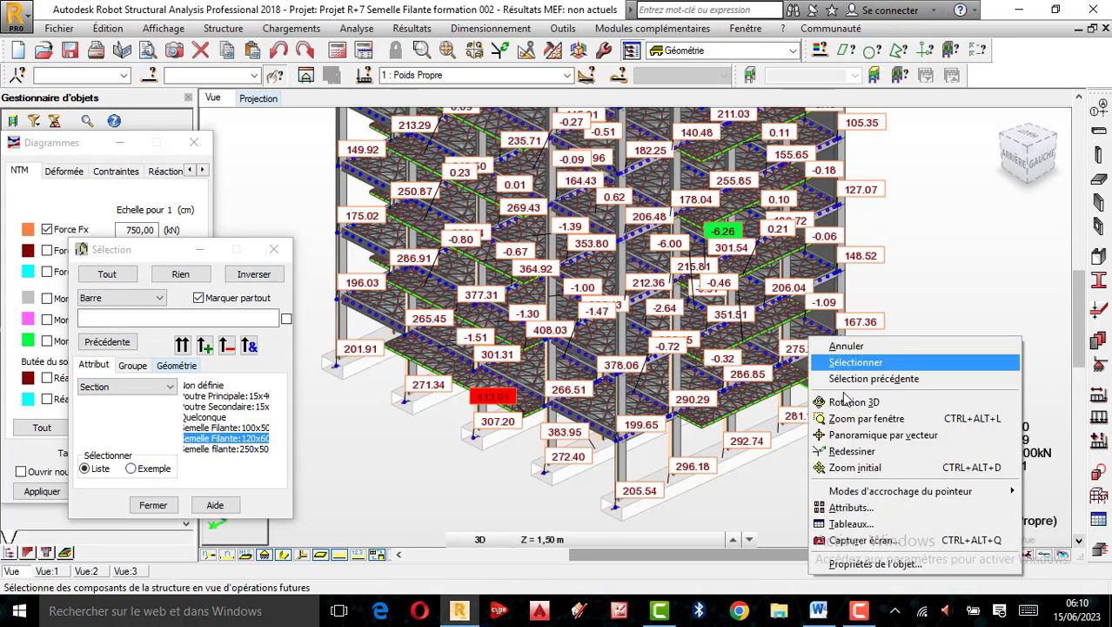
left_click(879, 403)
left_click_drag(796, 446, 745, 443)
scroll(620, 453, "up", 2)
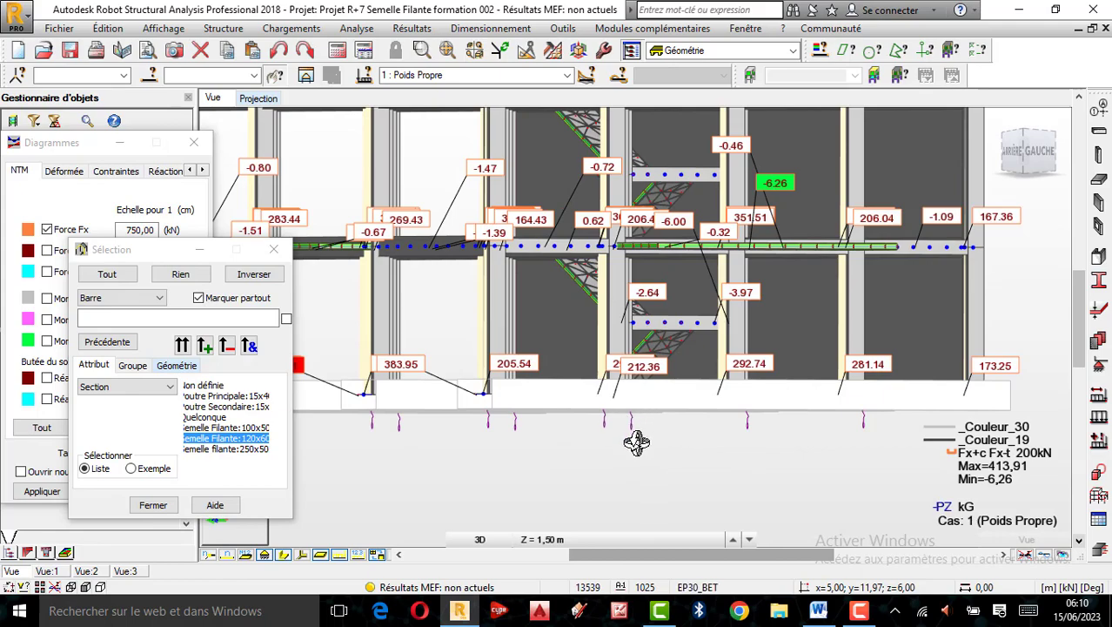
left_click_drag(636, 442, 607, 356)
scroll(606, 356, "down", 1)
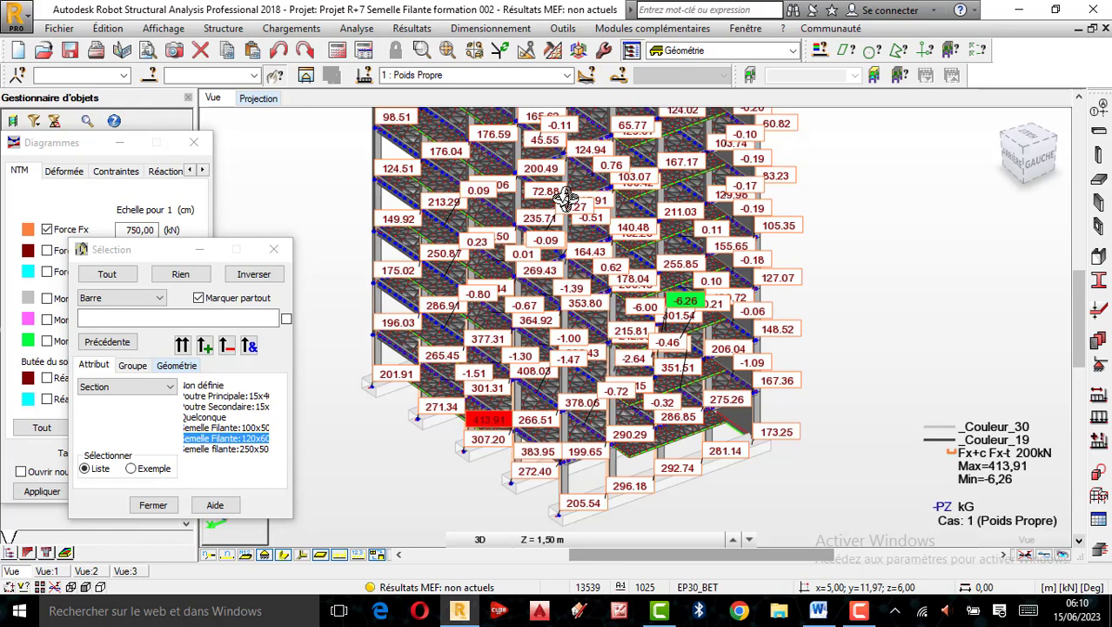
scroll(566, 205, "up", 2)
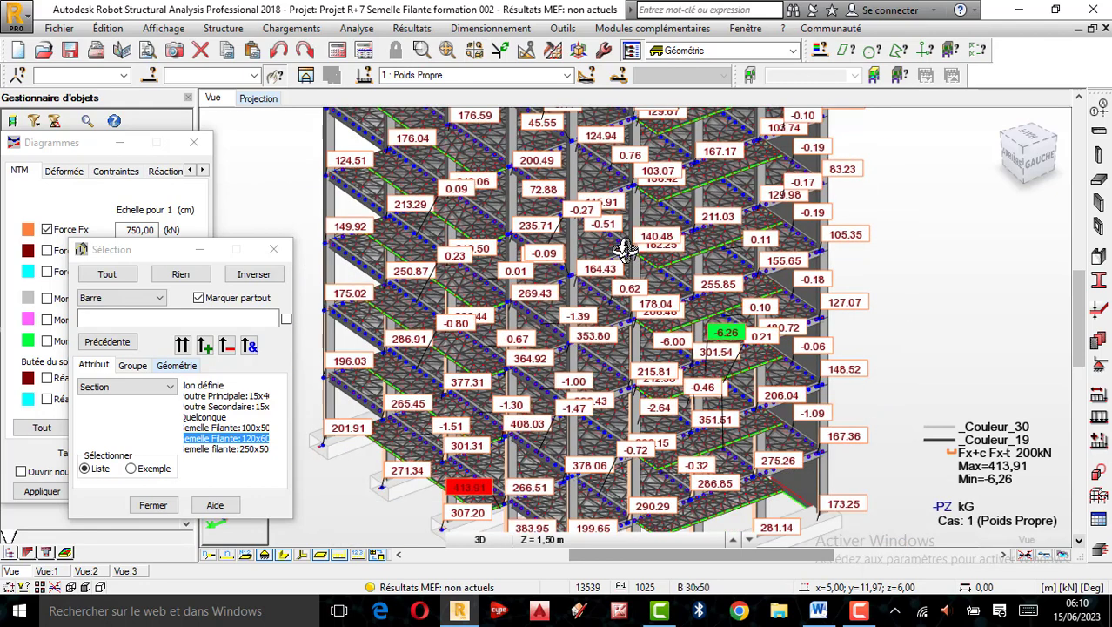
scroll(587, 259, "down", 1)
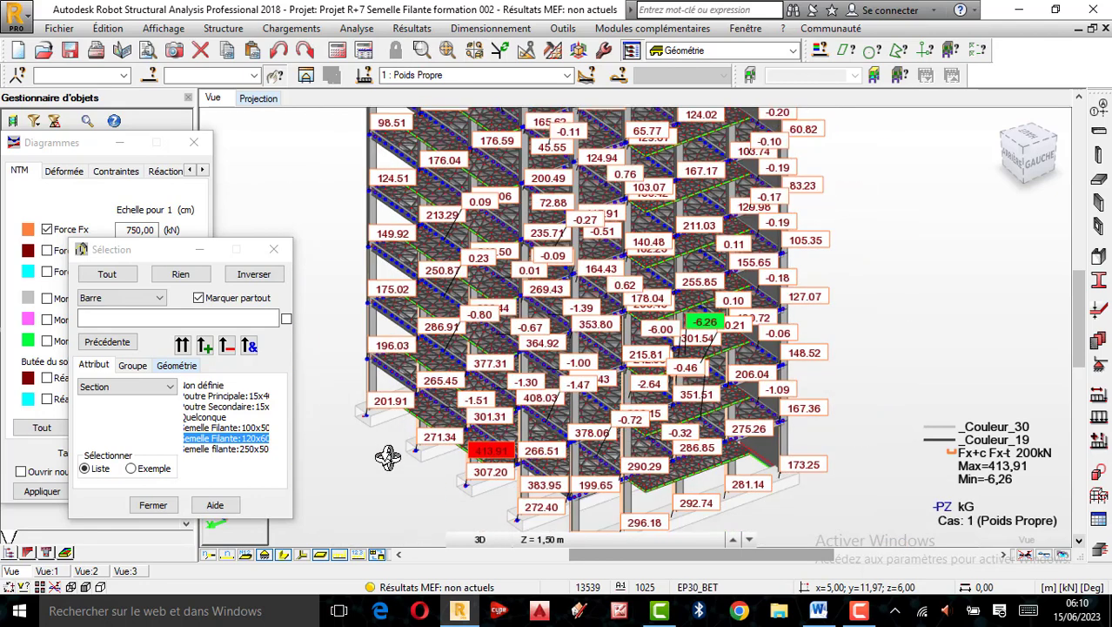
scroll(390, 440, "up", 1)
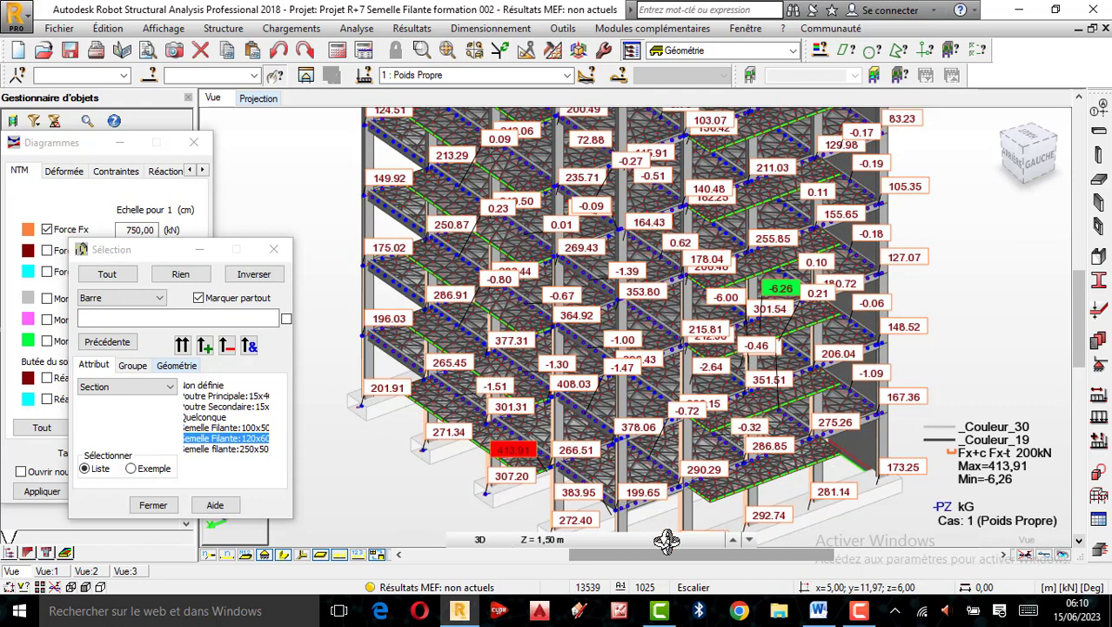
scroll(409, 393, "down", 1)
scroll(409, 393, "down", 1)
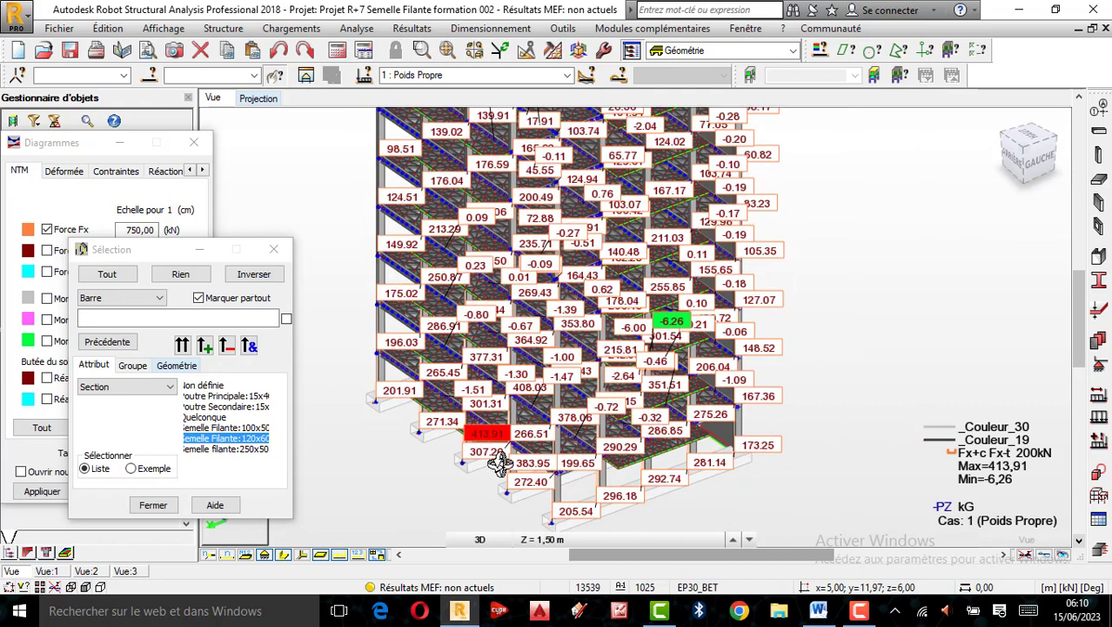
- Show the five 120x60 strip footings in the XY plan projection of the base level, Z = 0.00 m
left_click(258, 101)
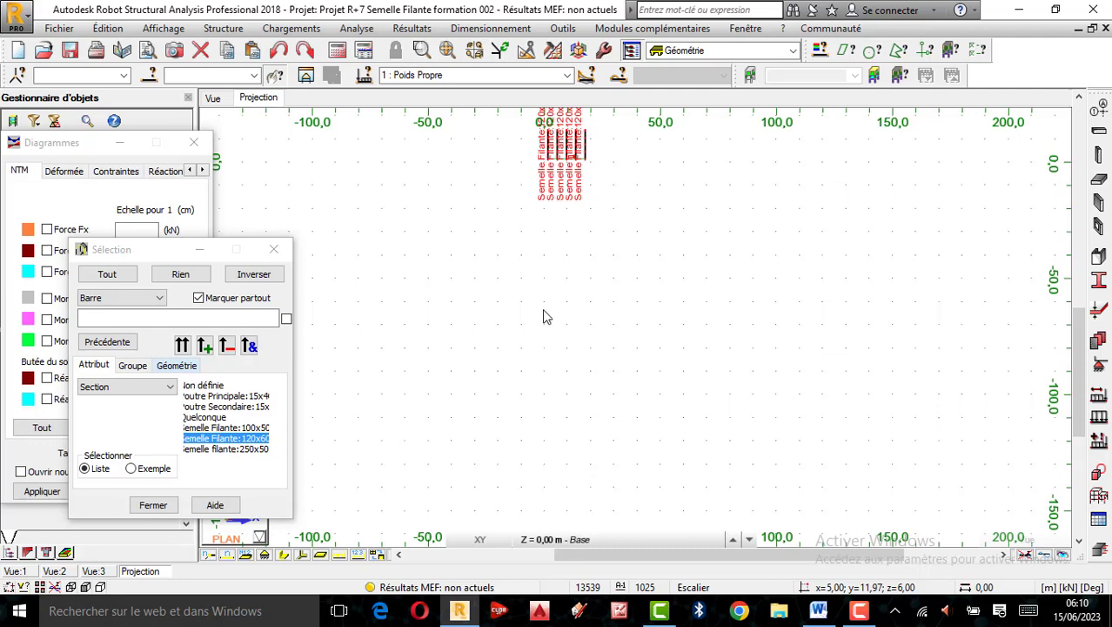
scroll(557, 209, "up", 4)
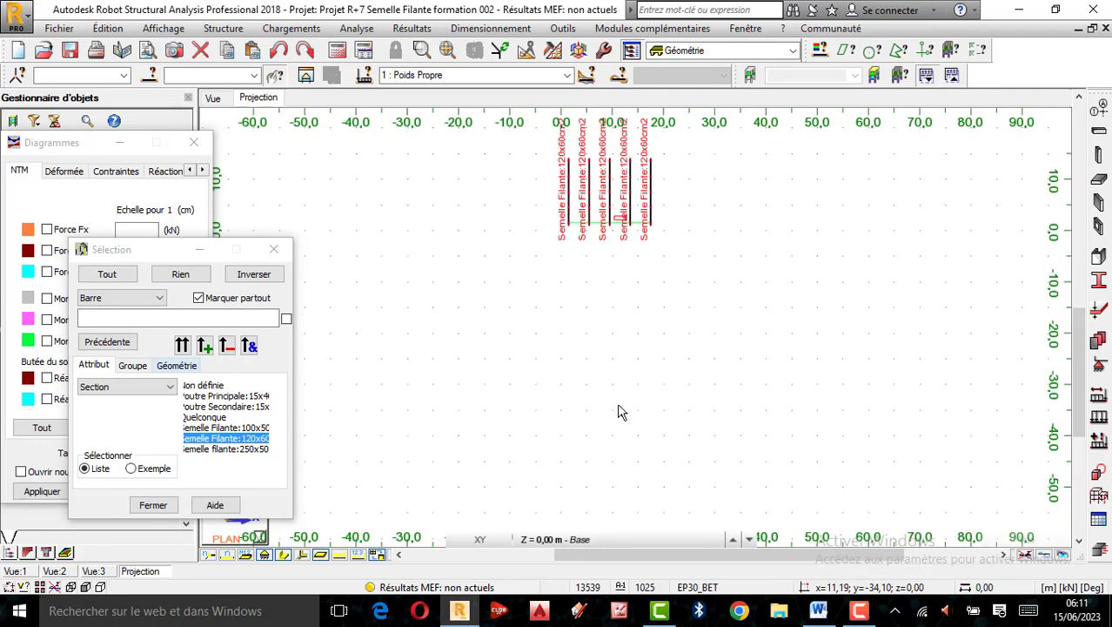
scroll(596, 193, "up", 5)
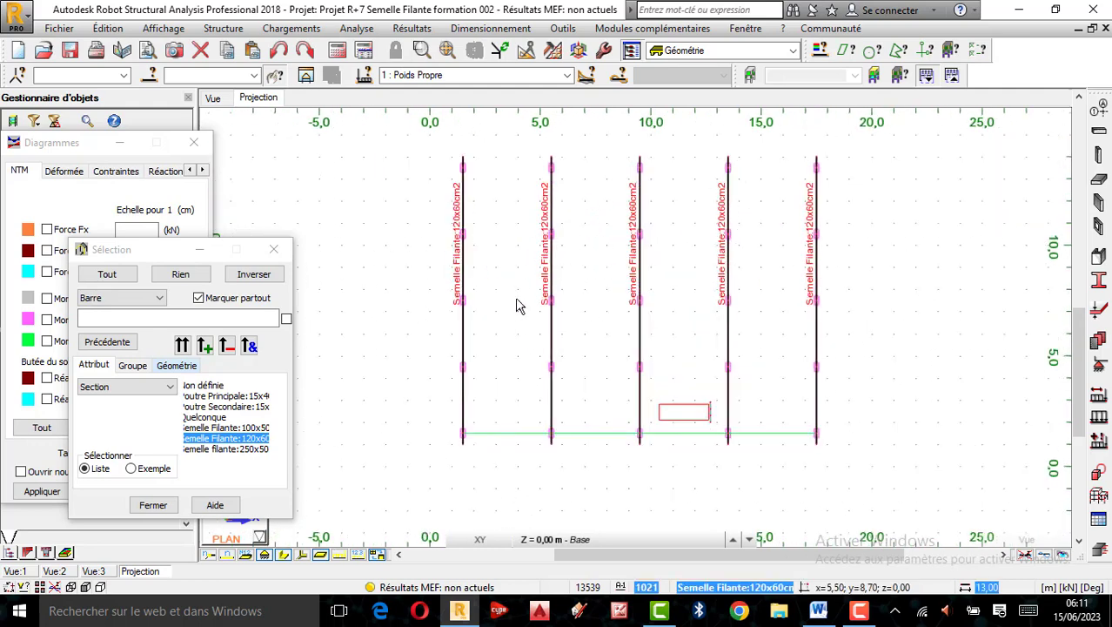
scroll(585, 232, "up", 1)
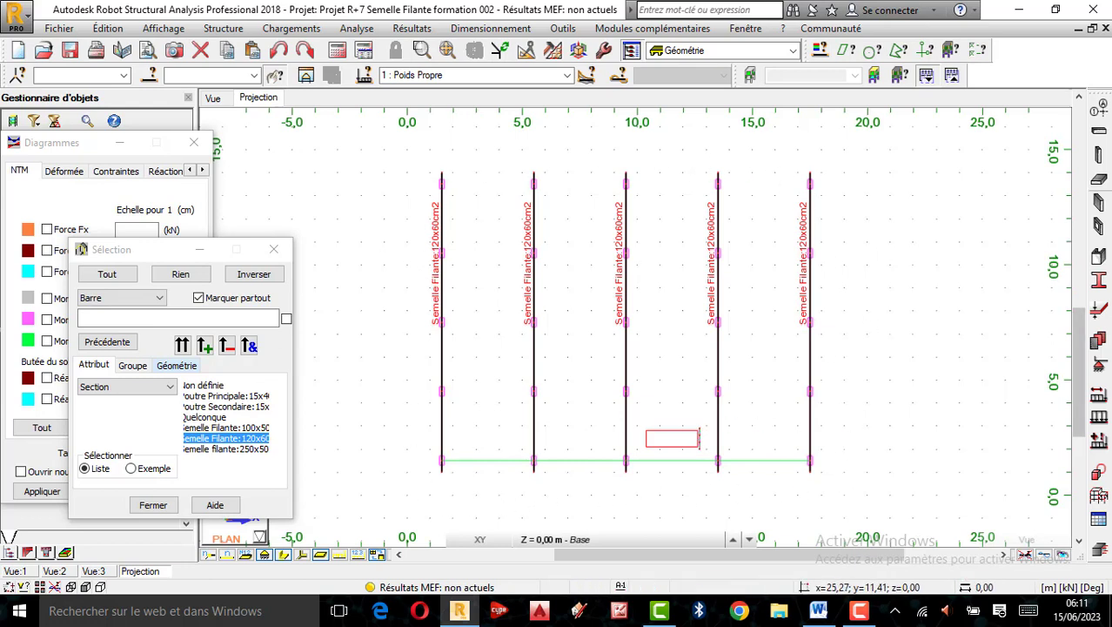
- Start a horizontal floor slab with the "Radier Plat:50cm" thickness, using the rectangle definition method
left_click(1100, 180)
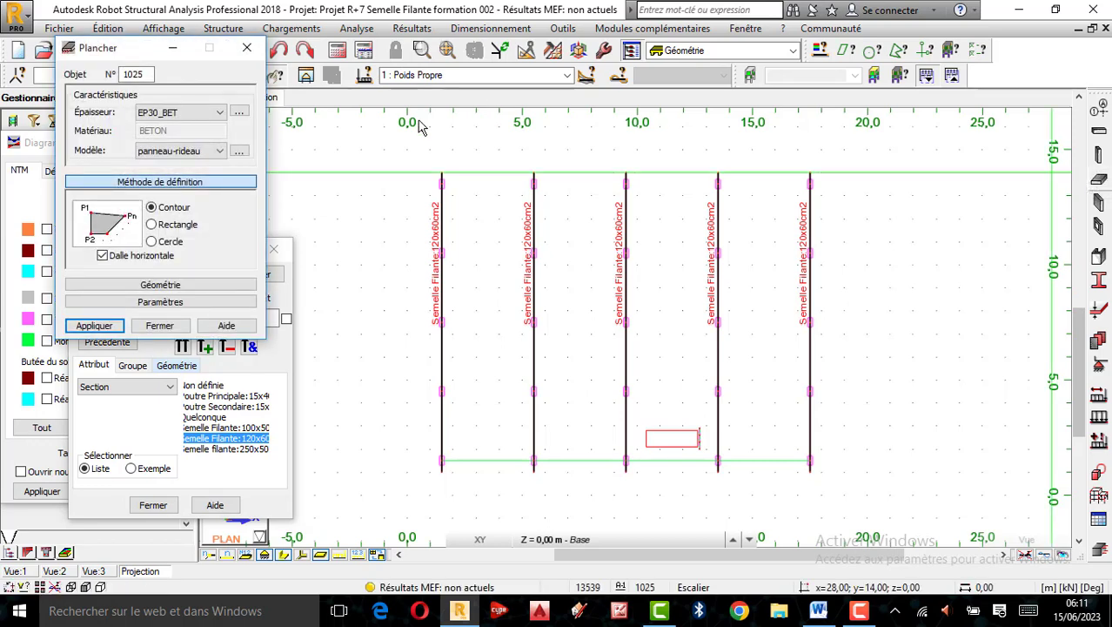
left_click(221, 113)
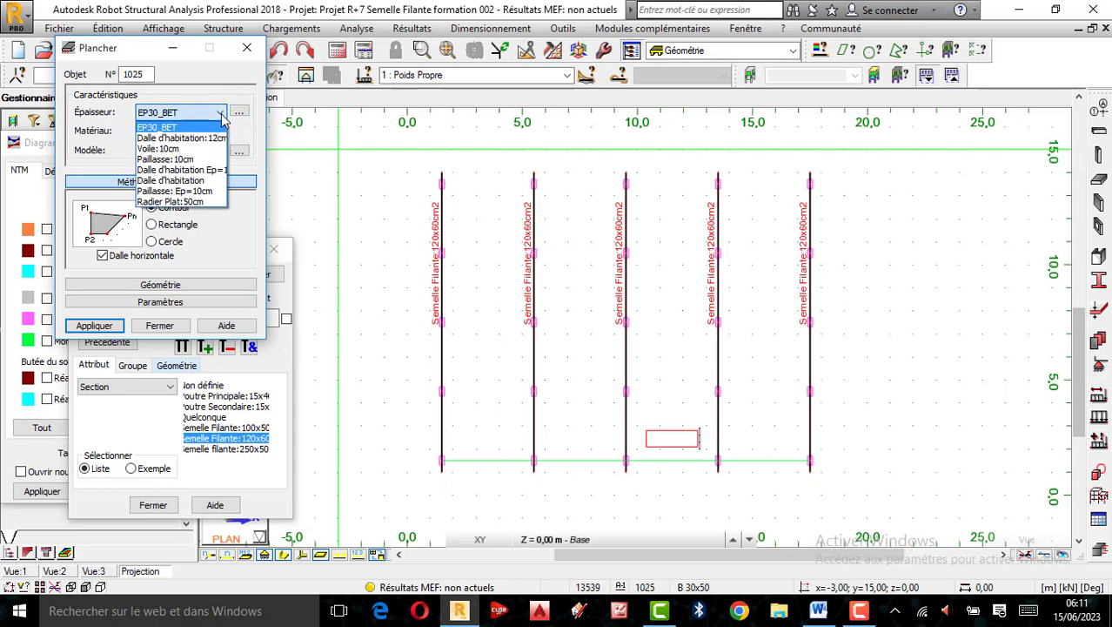
left_click(190, 201)
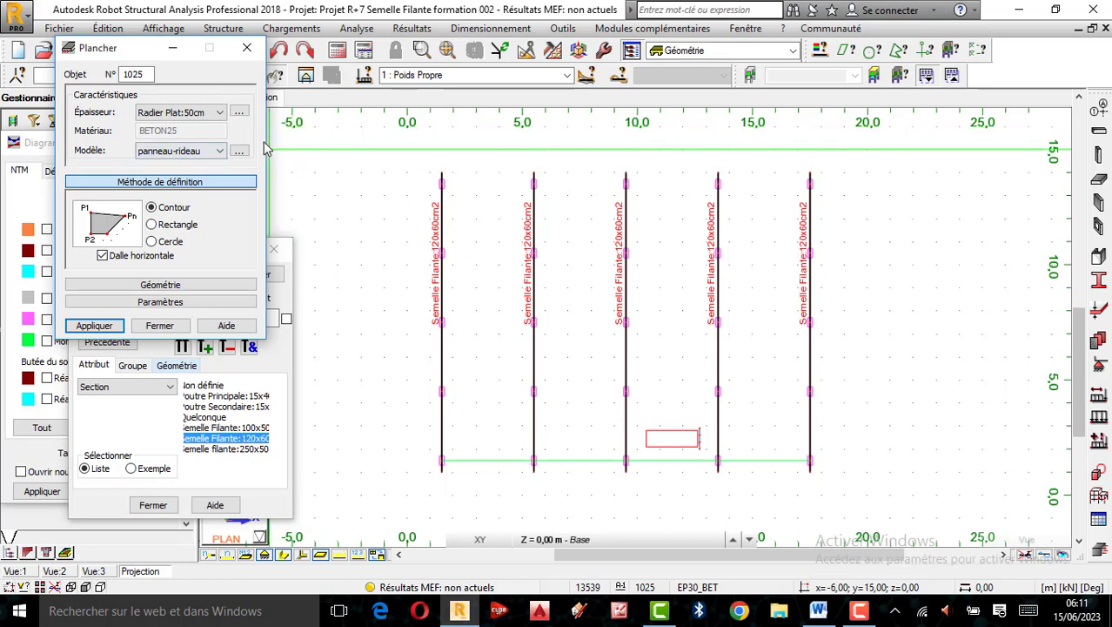
left_click(176, 226)
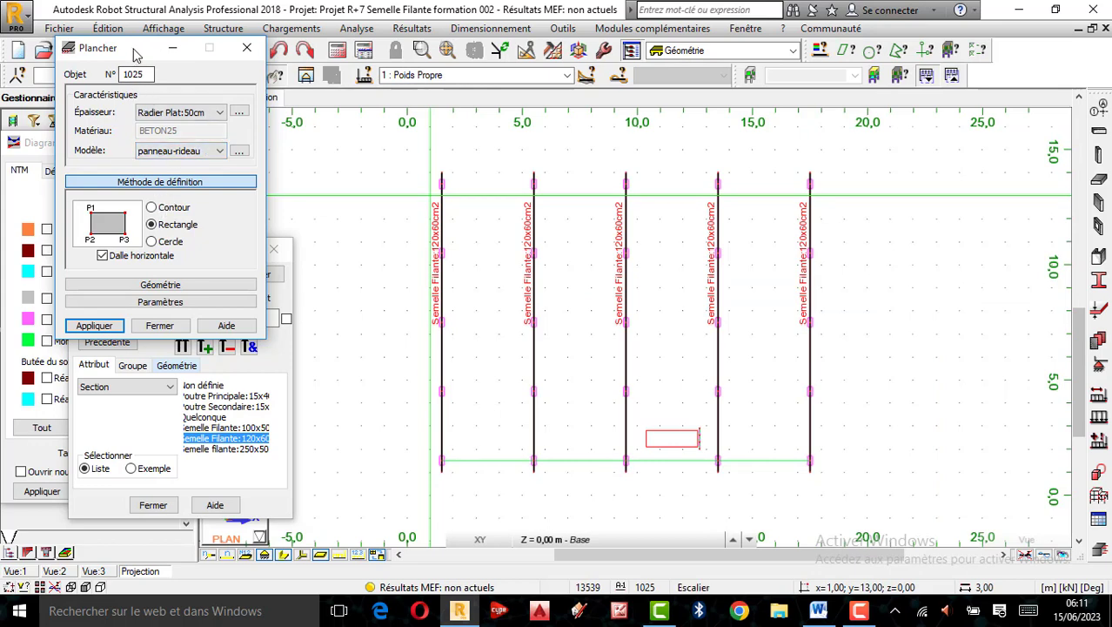
left_click_drag(137, 50, 144, 103)
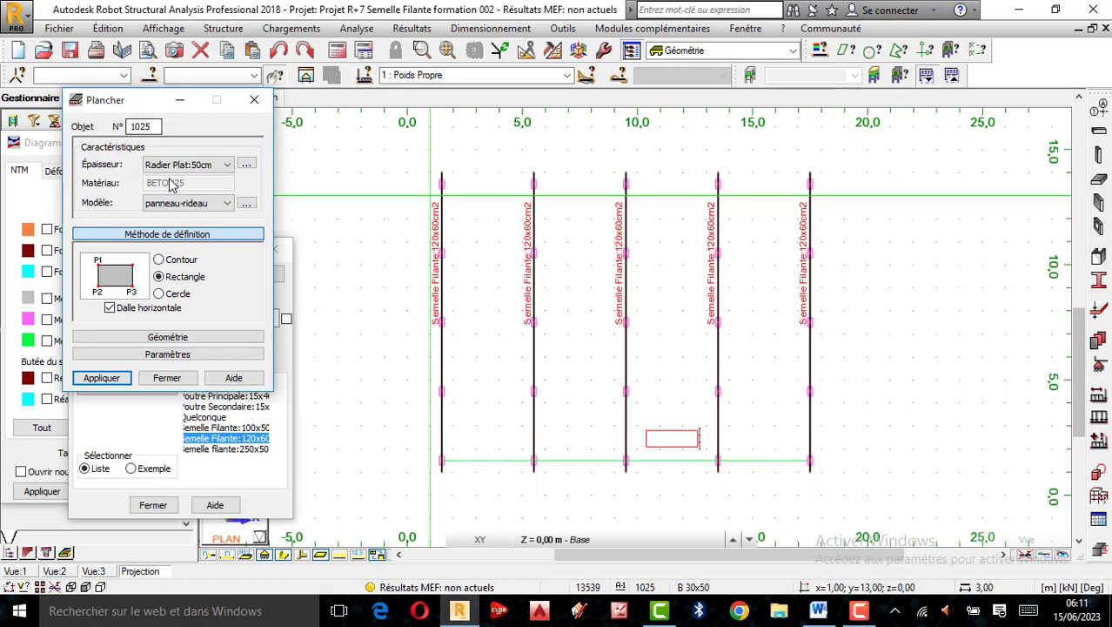
- In the raft thickness's soil elasticity parameters, set the coefficient Kz to 32000 kN/m3
left_click(248, 165)
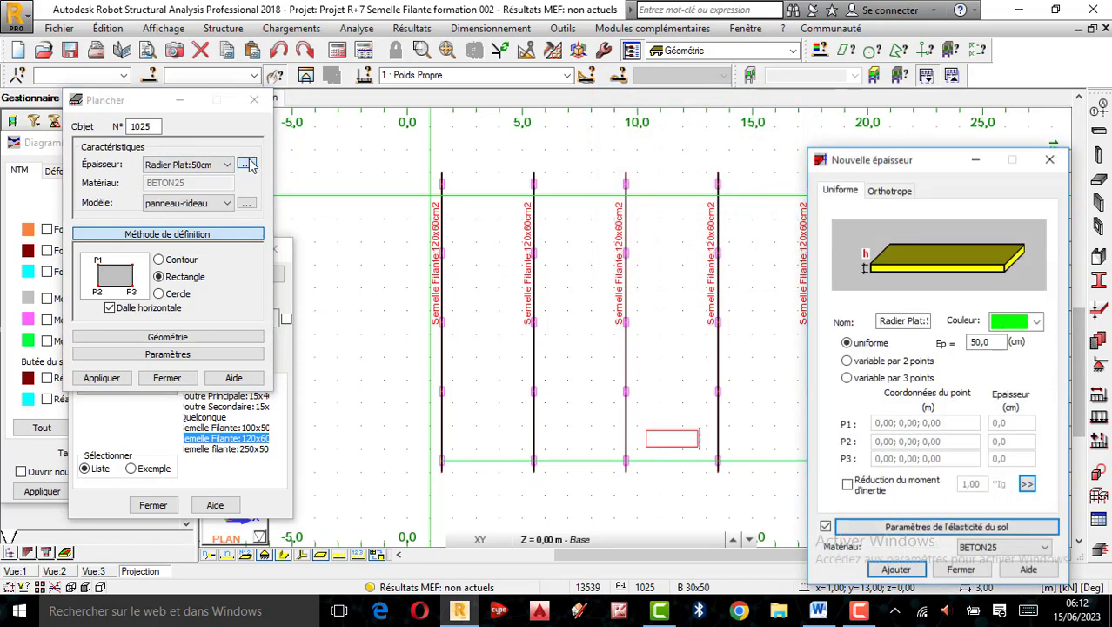
left_click_drag(932, 161, 795, 95)
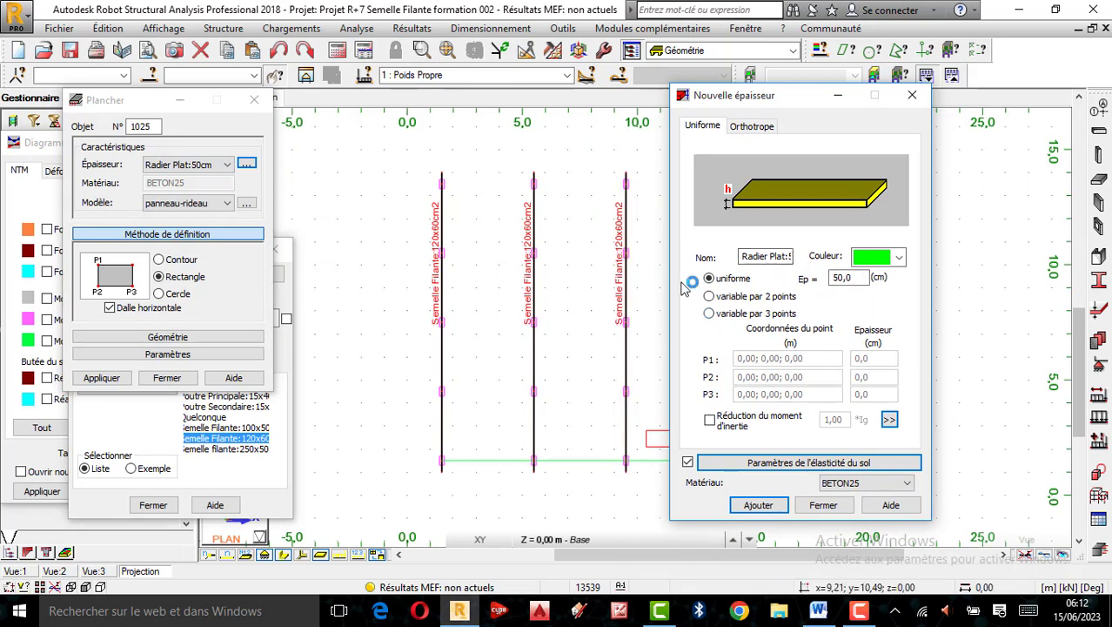
left_click(771, 464)
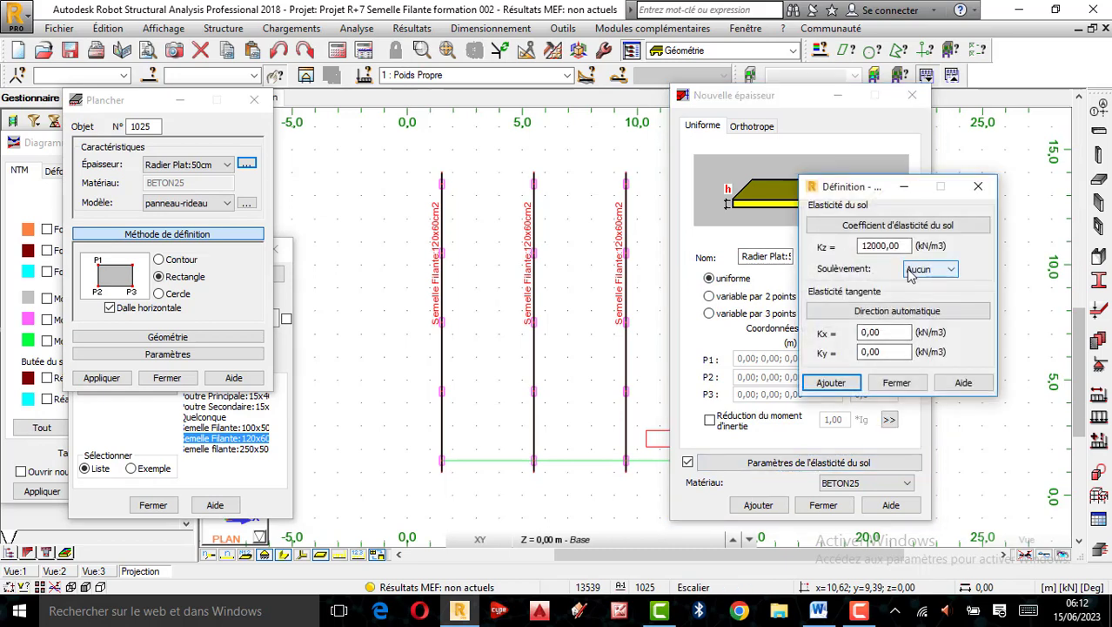
left_click_drag(873, 246, 856, 248)
type("3")
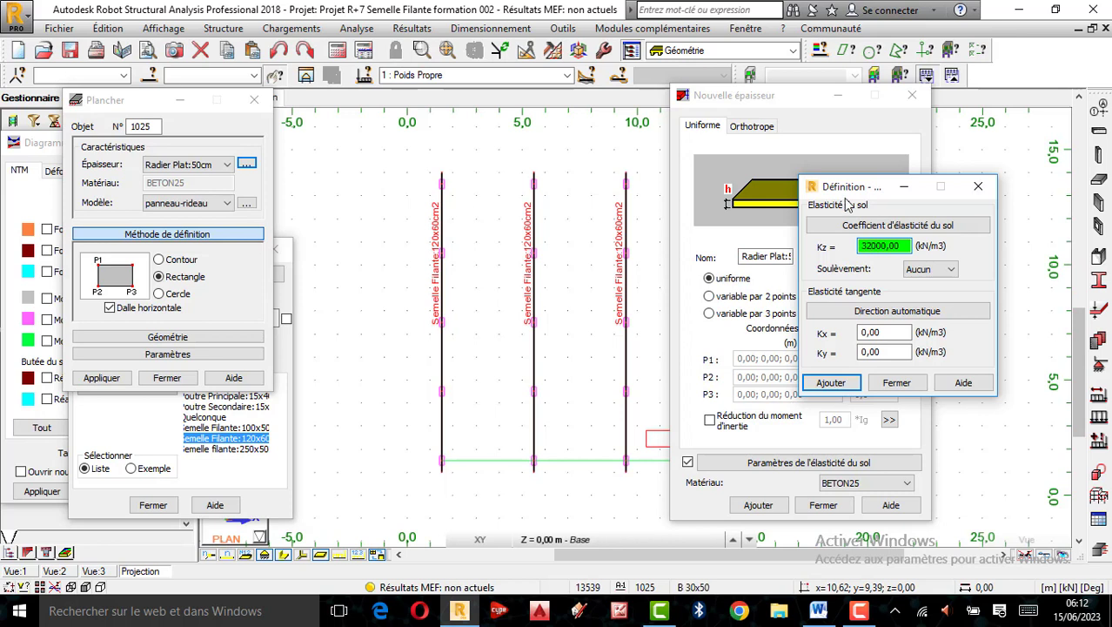
- Try the K coefficient calculation with "Argiles et limons" as the soil layer, and close all the raft definition windows without applying
left_click(875, 234)
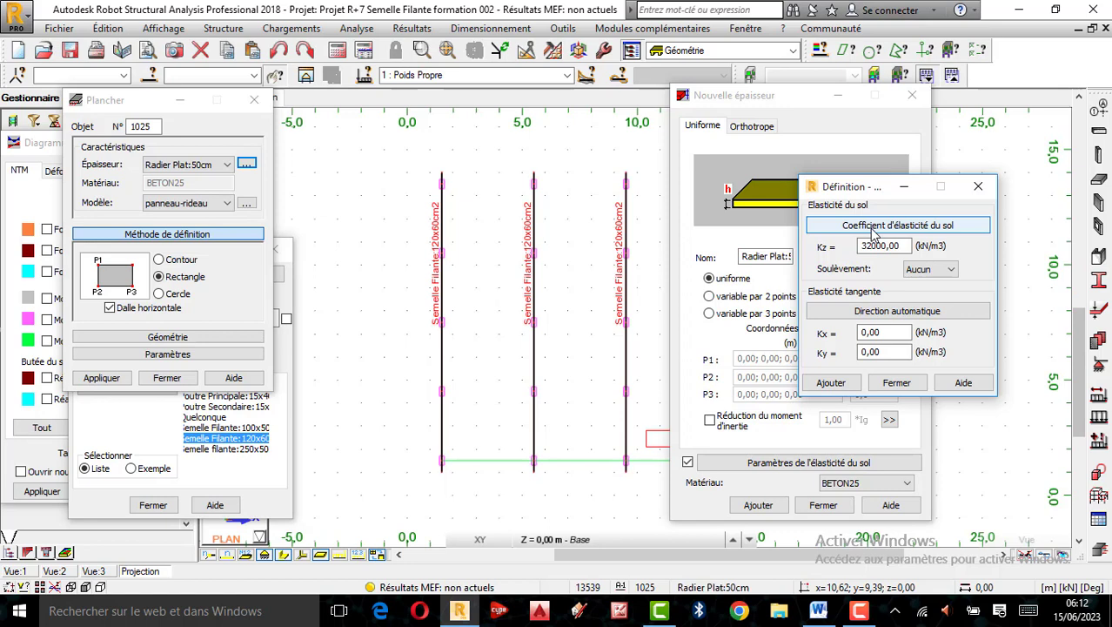
left_click(875, 226)
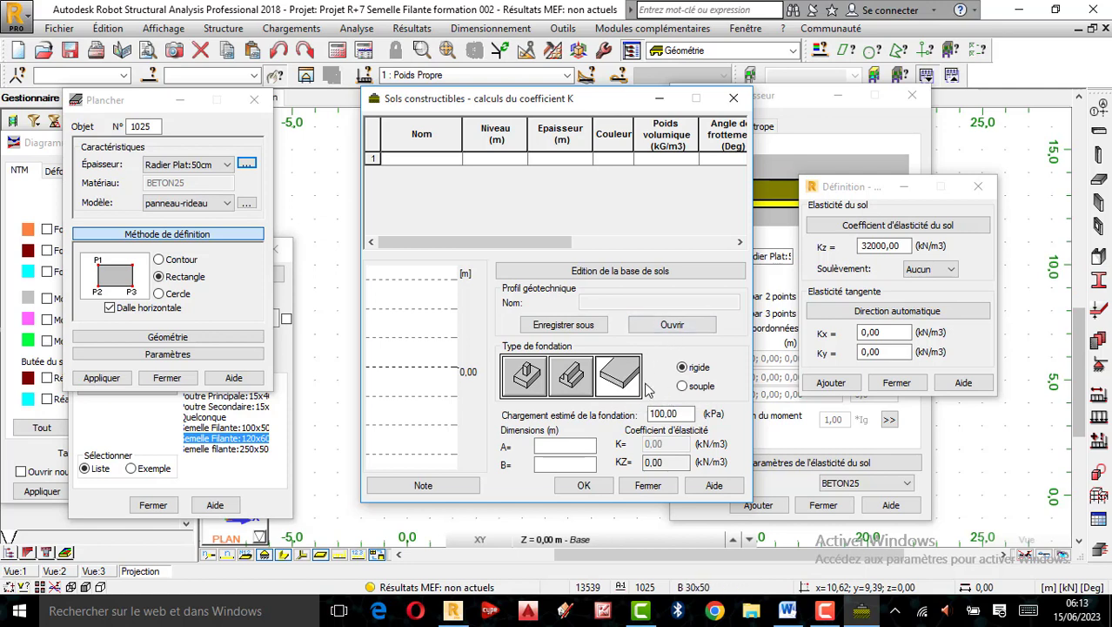
left_click(454, 161)
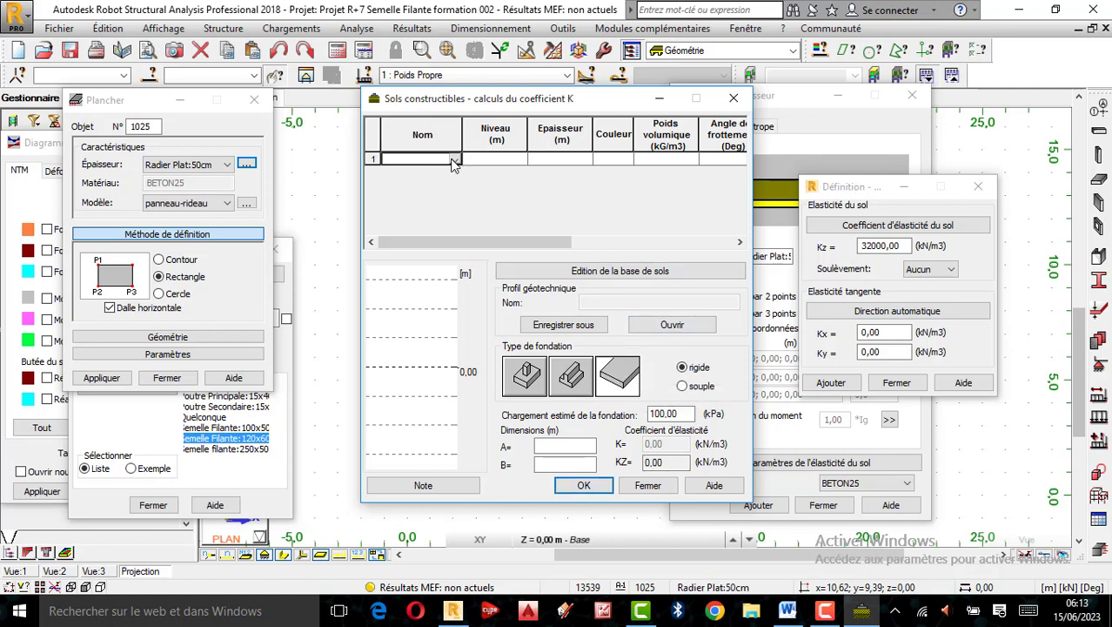
left_click(454, 161)
left_click(430, 186)
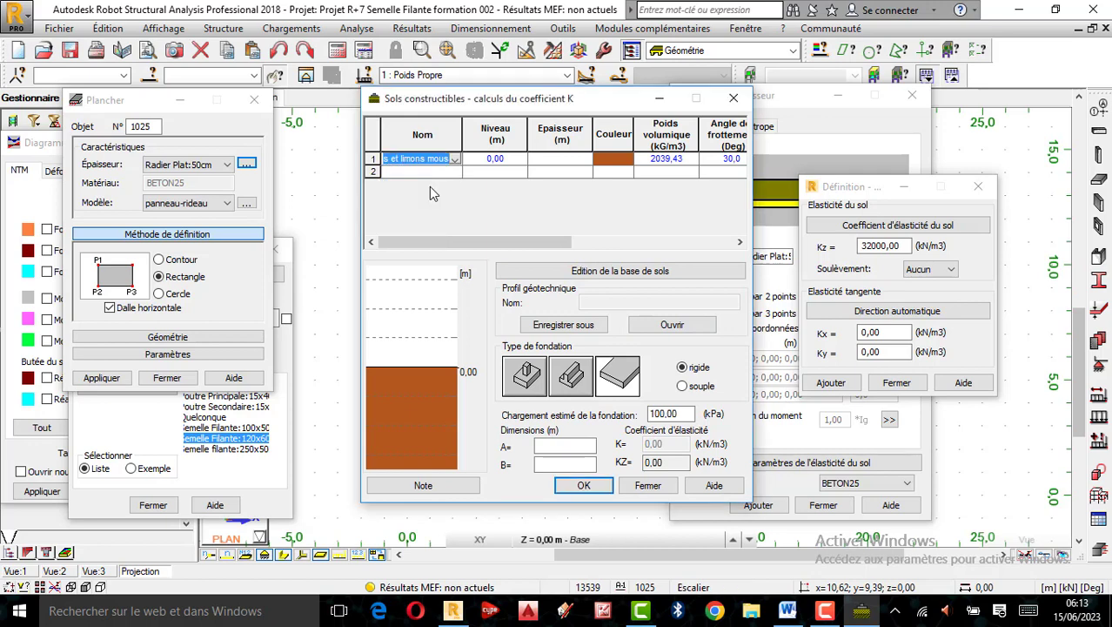
left_click(546, 444)
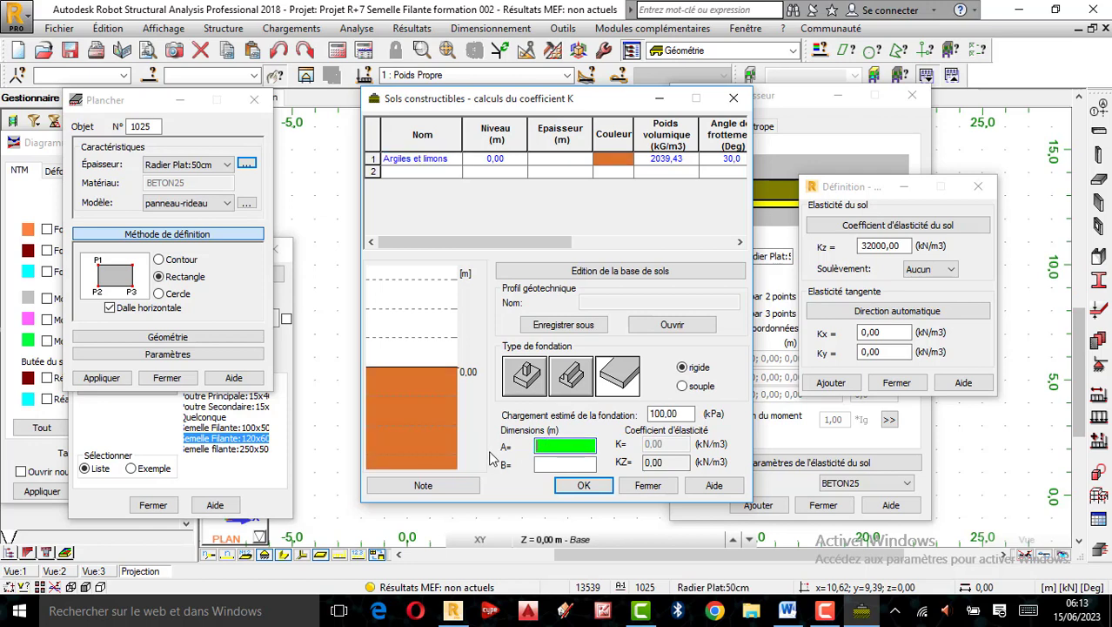
left_click(553, 465)
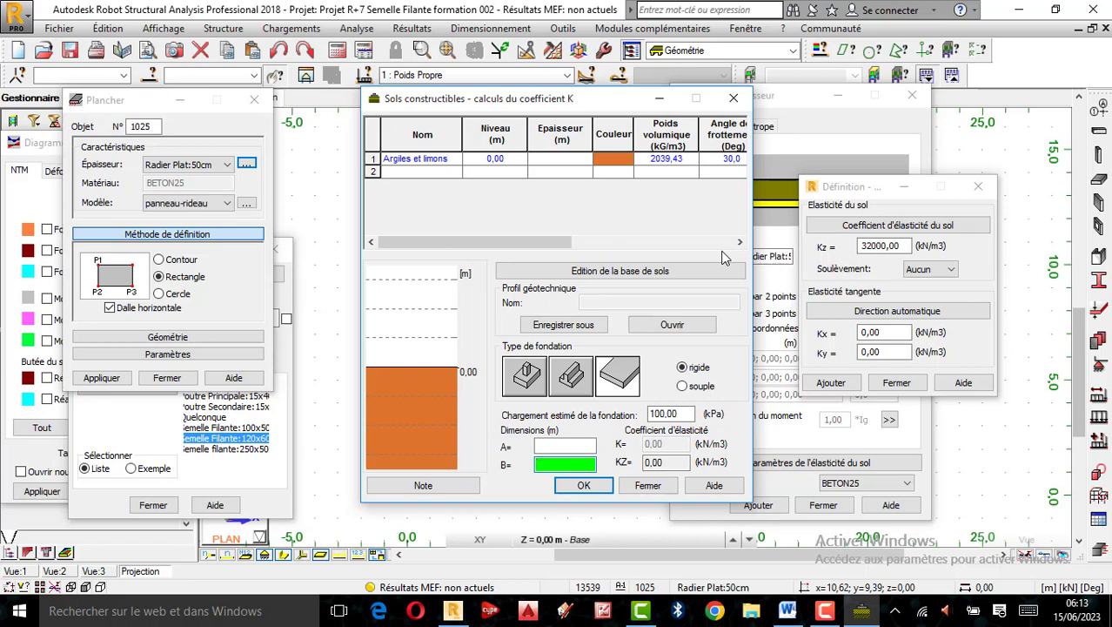
left_click(734, 99)
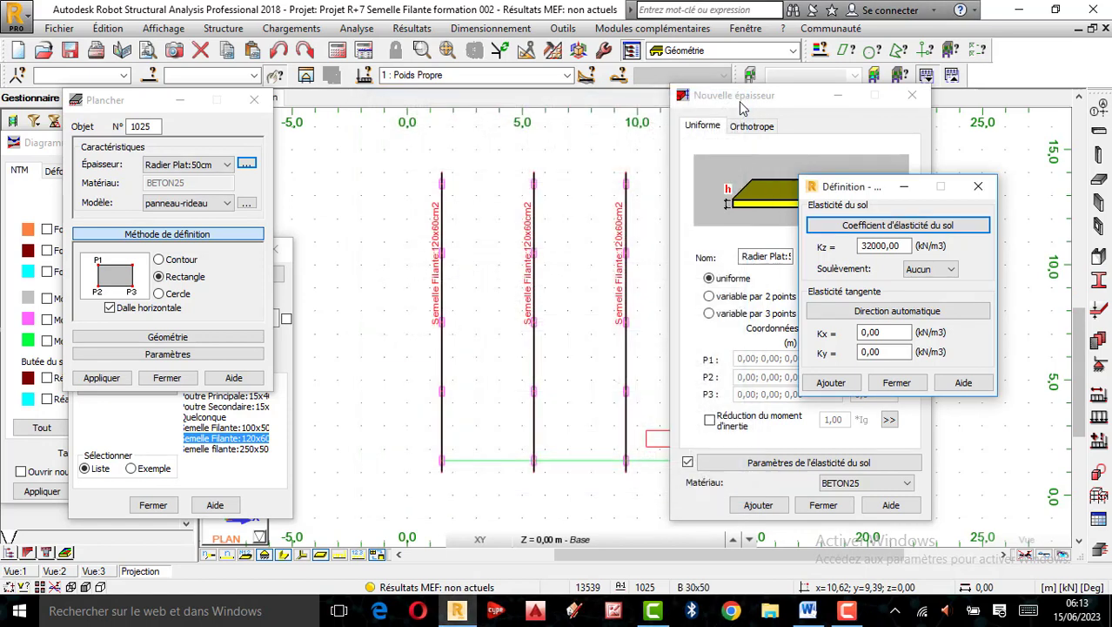
left_click(978, 187)
left_click(912, 95)
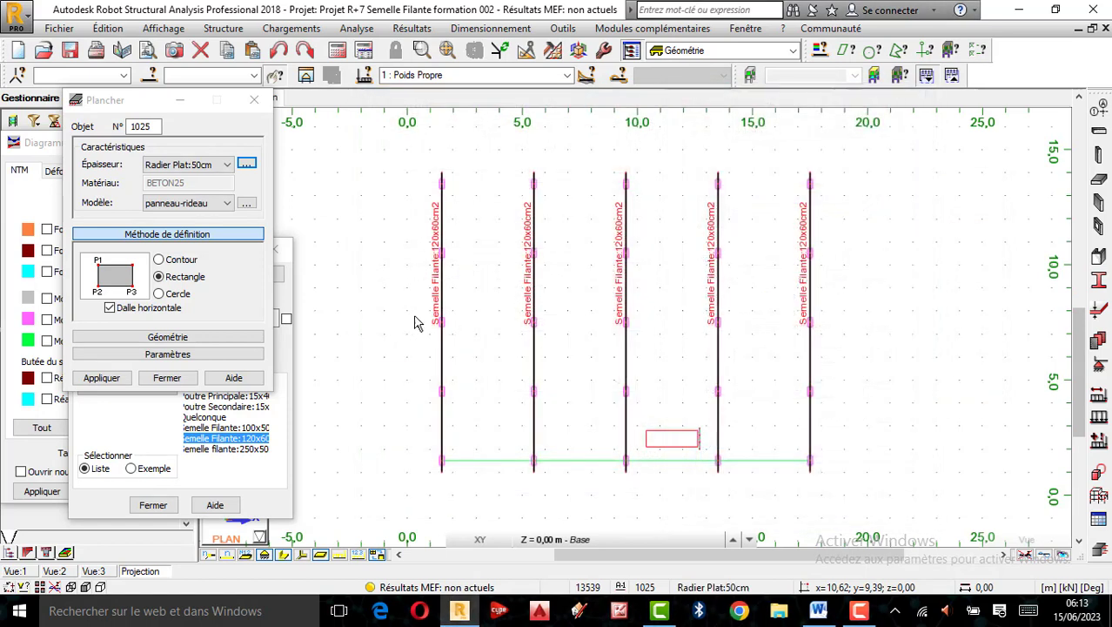
left_click(259, 110)
- Return to the 3D view and select the "Semelle Filante:120x60" section bars, 1020A1024, to highlight the strip footings under the building
left_click(212, 102)
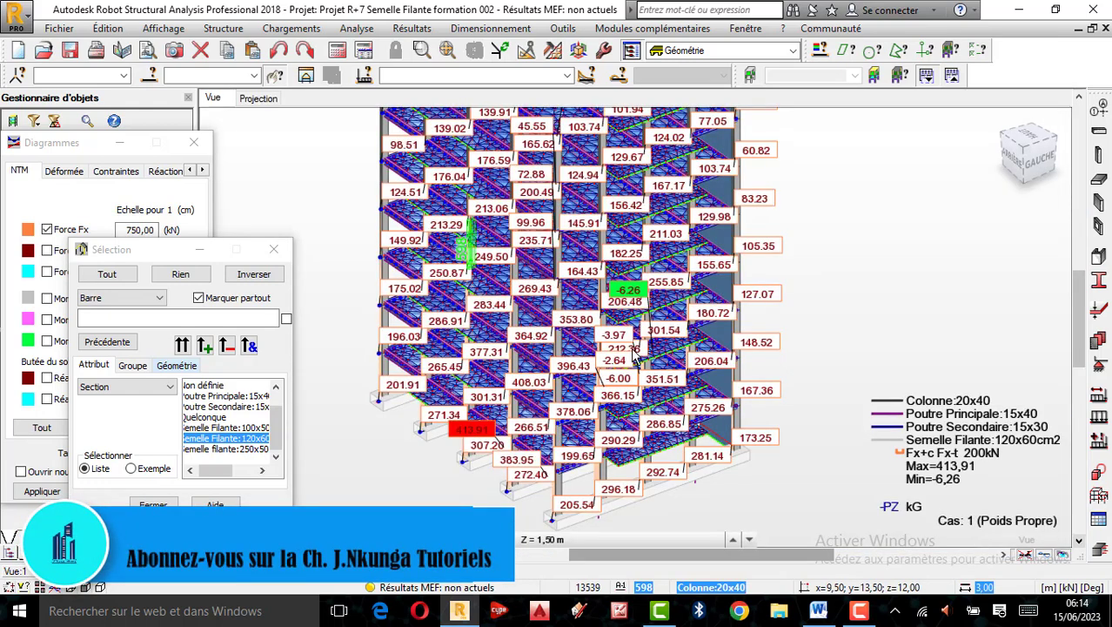
scroll(484, 307, "up", 1)
scroll(579, 309, "down", 1)
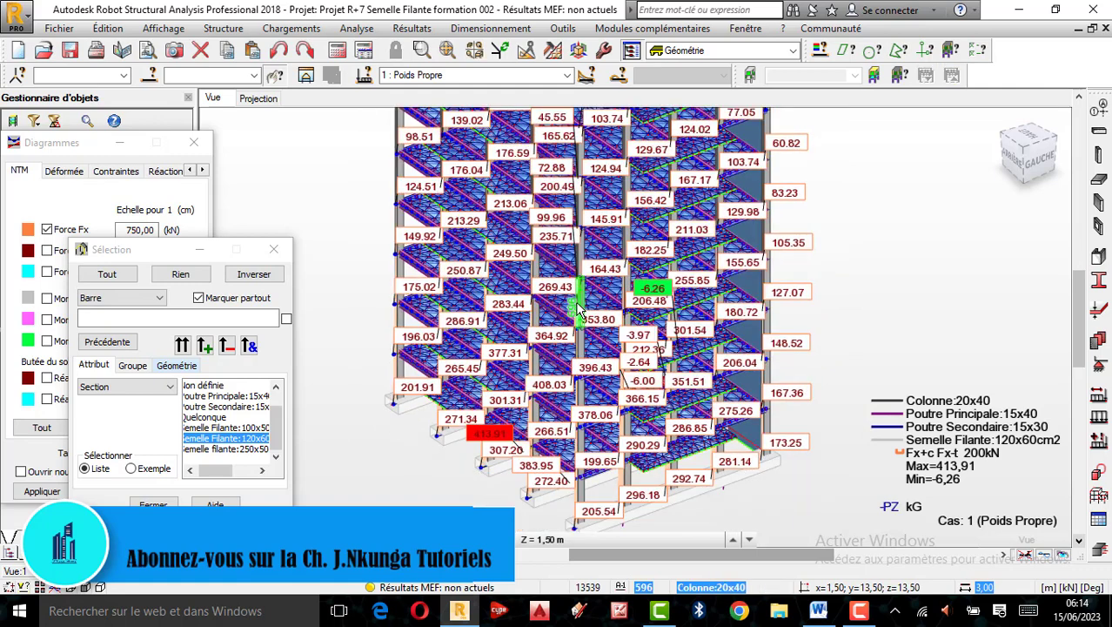
left_click(206, 346)
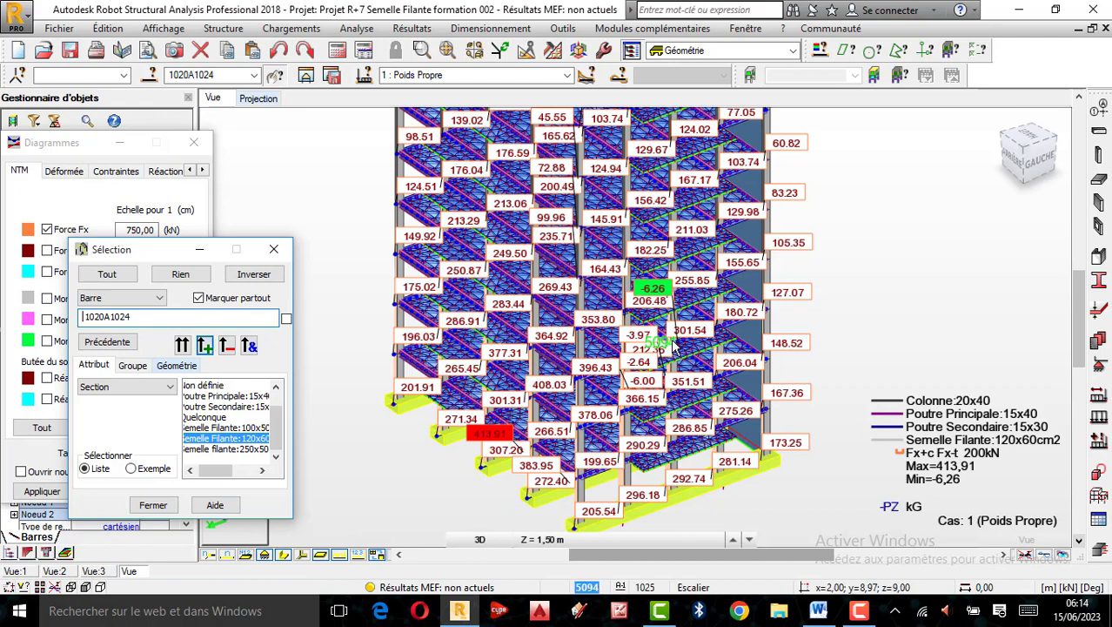
scroll(589, 301, "up", 2)
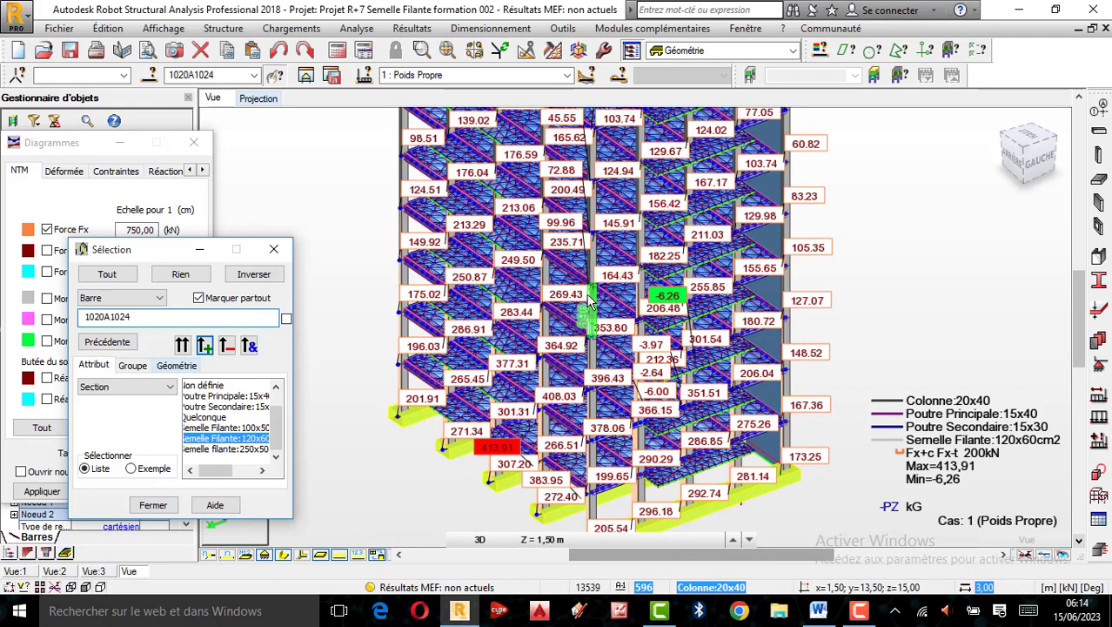
scroll(590, 301, "up", 1)
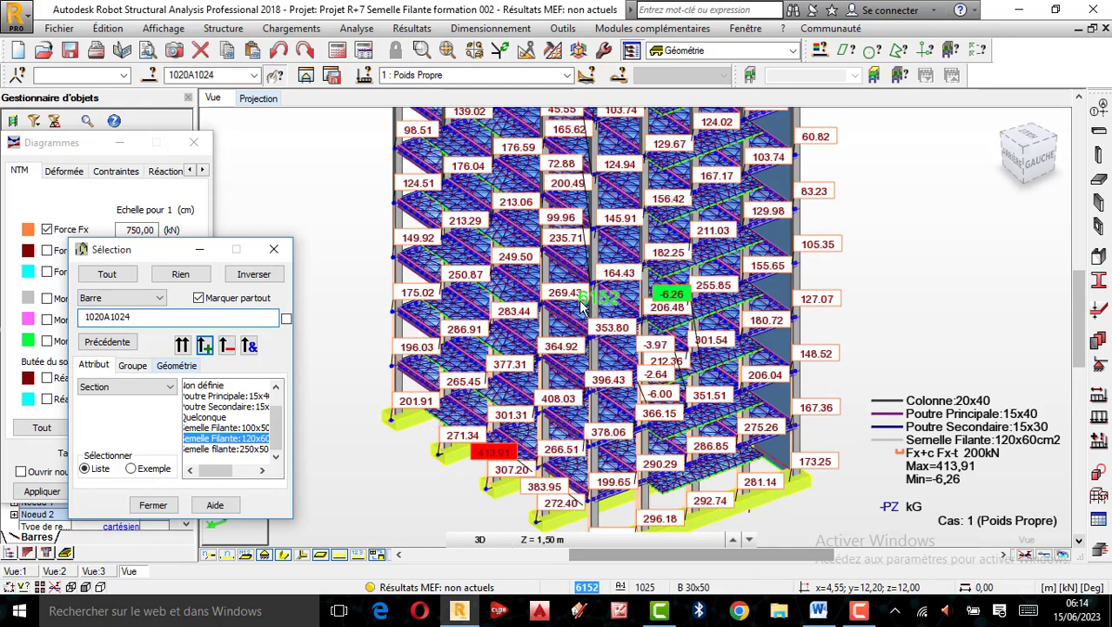